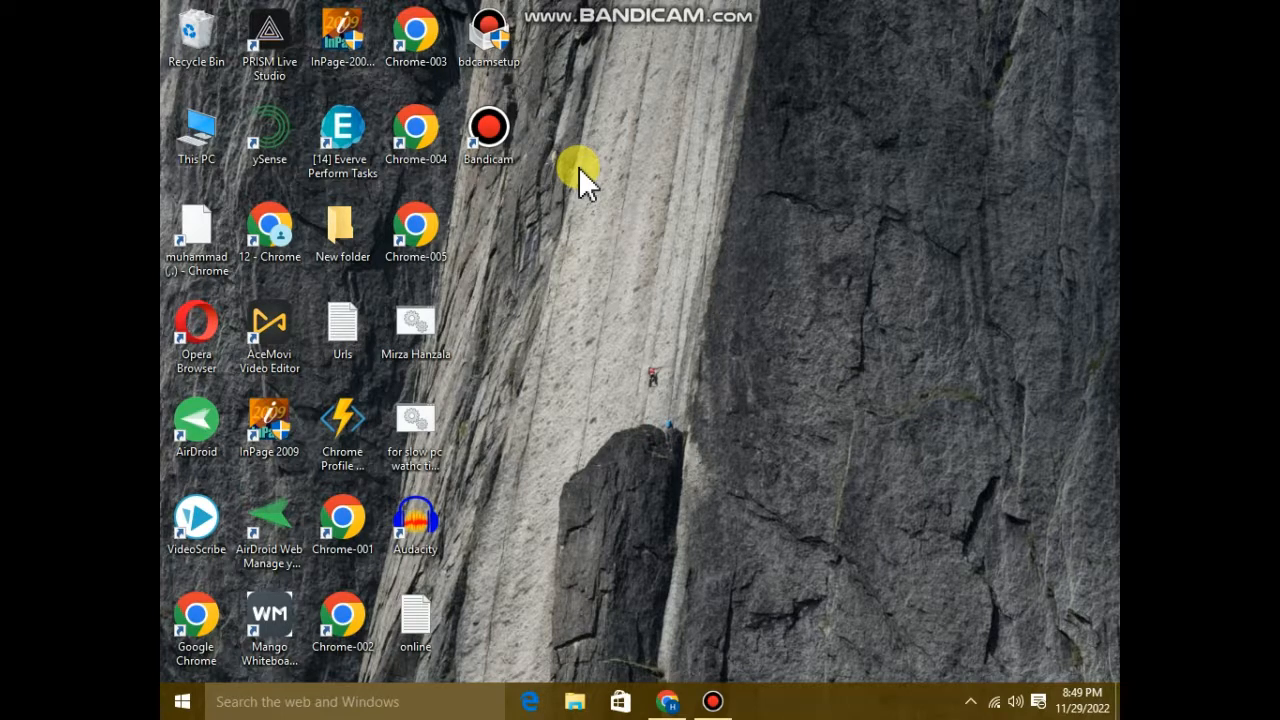
# Refresh the desktop and switch to the Canva home page in Chrome.
pyautogui.rightClick(578, 166)
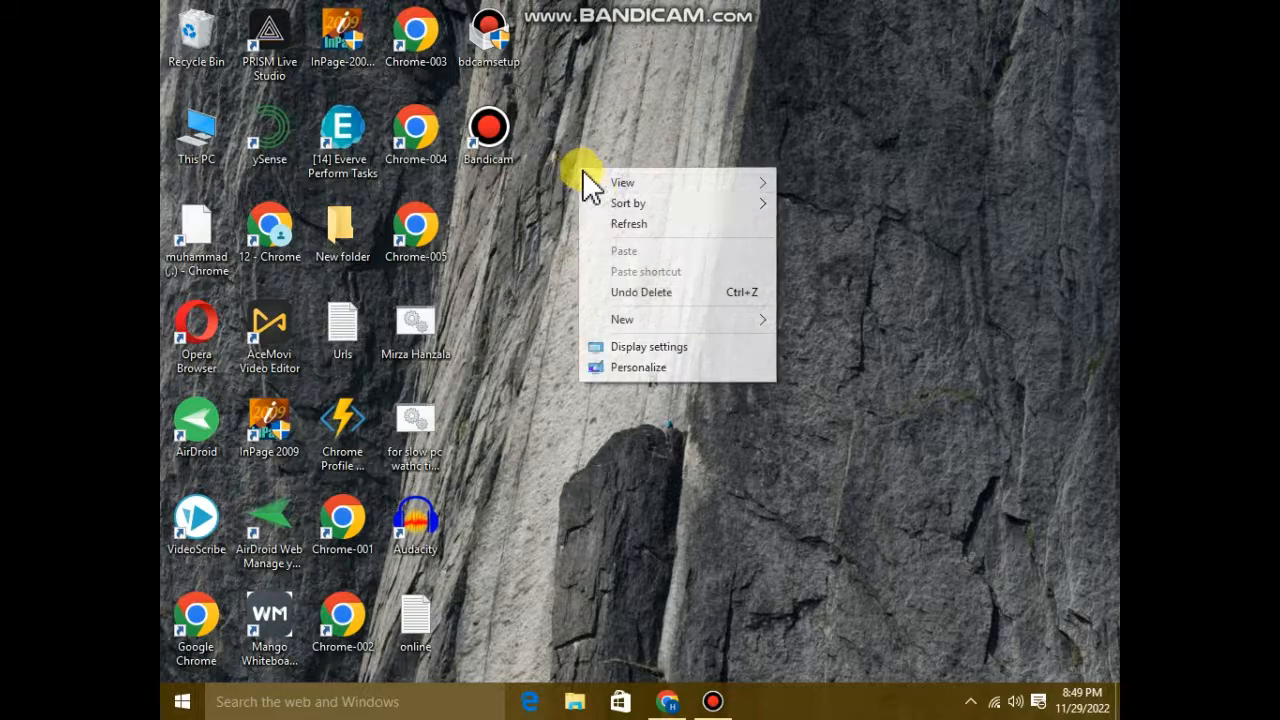
pyautogui.click(622, 227)
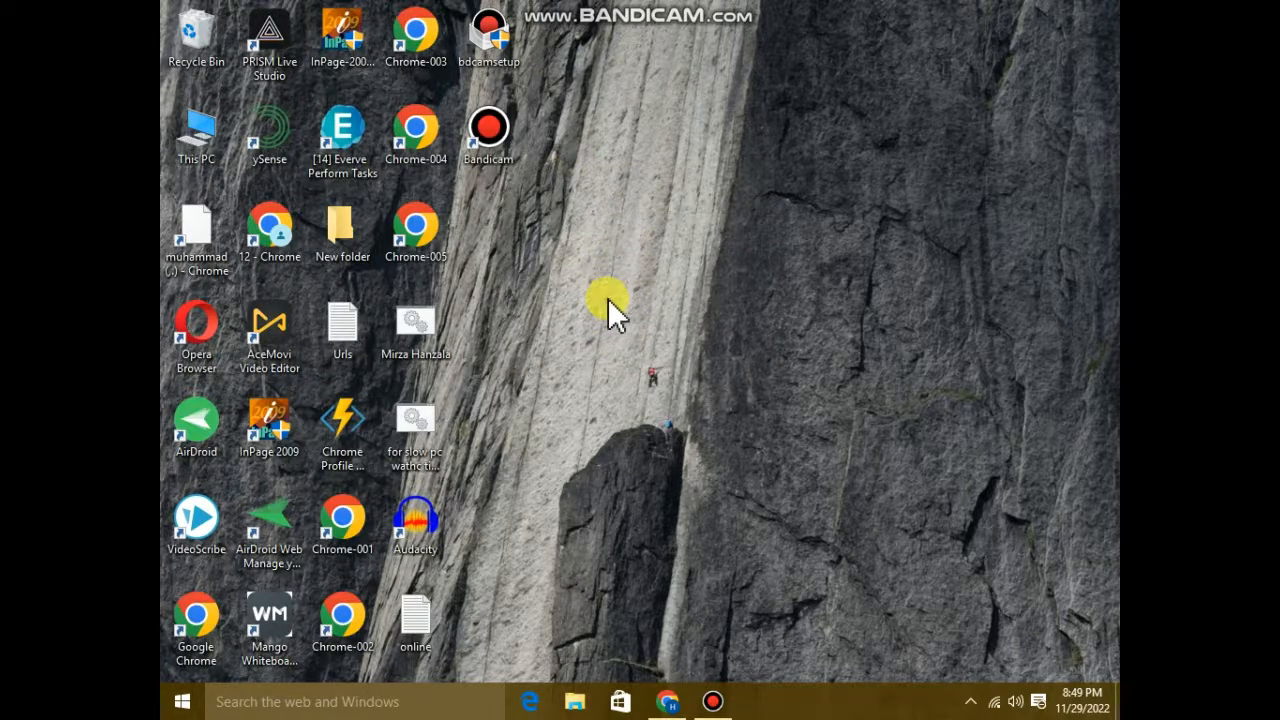
pyautogui.click(667, 701)
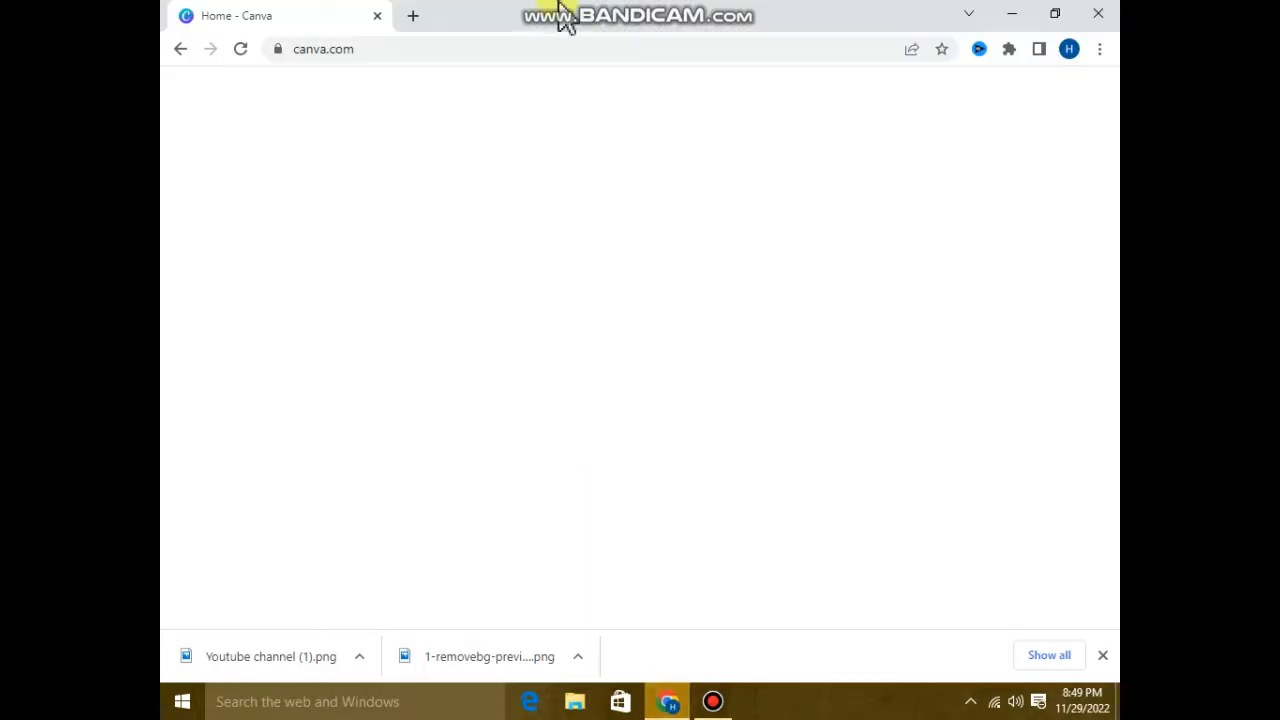
pyautogui.moveTo(614, 22)
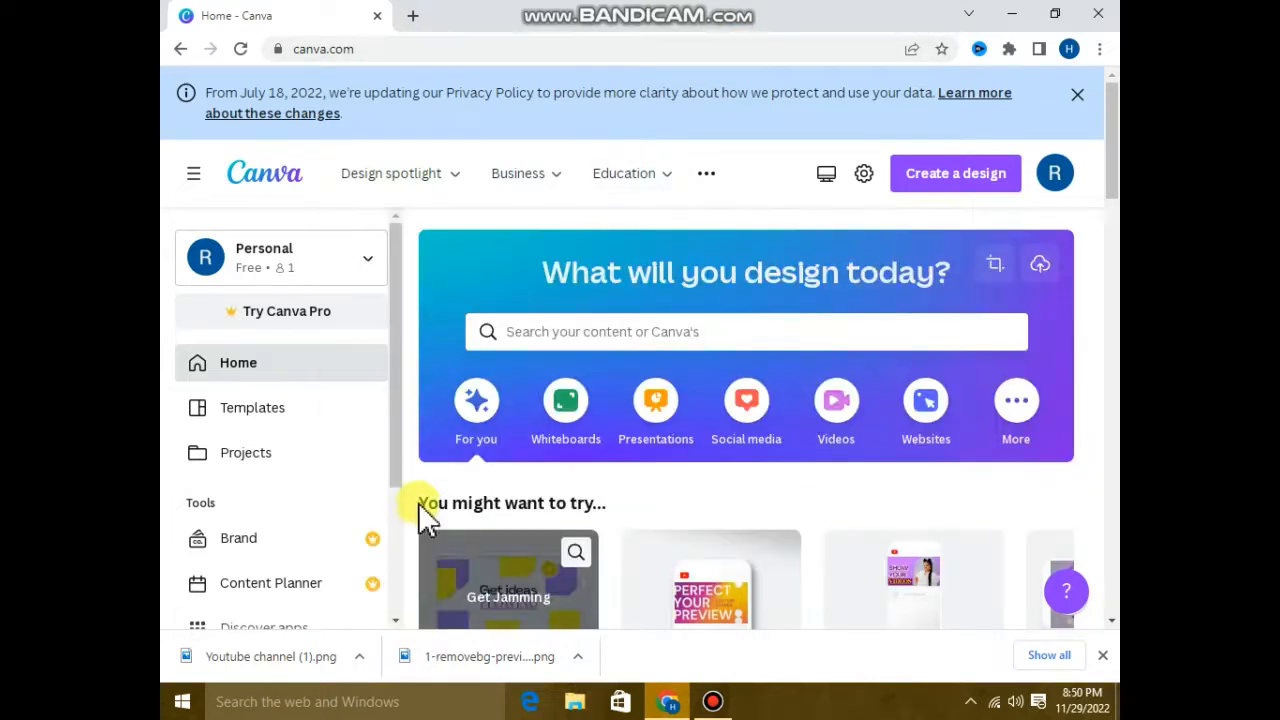
# Create a new YouTube Banner design from the suggested design types on the Canva home page.
pyautogui.scroll(-1, 424, 507)
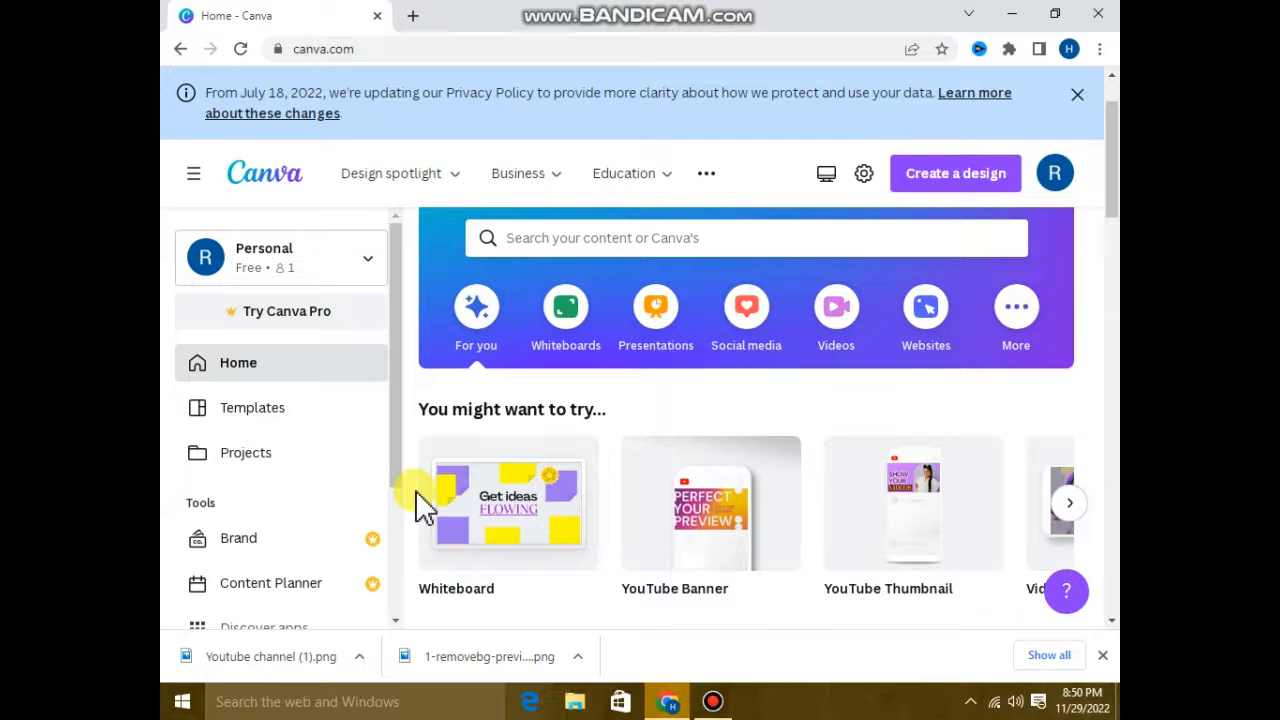
pyautogui.scroll(-1, 424, 507)
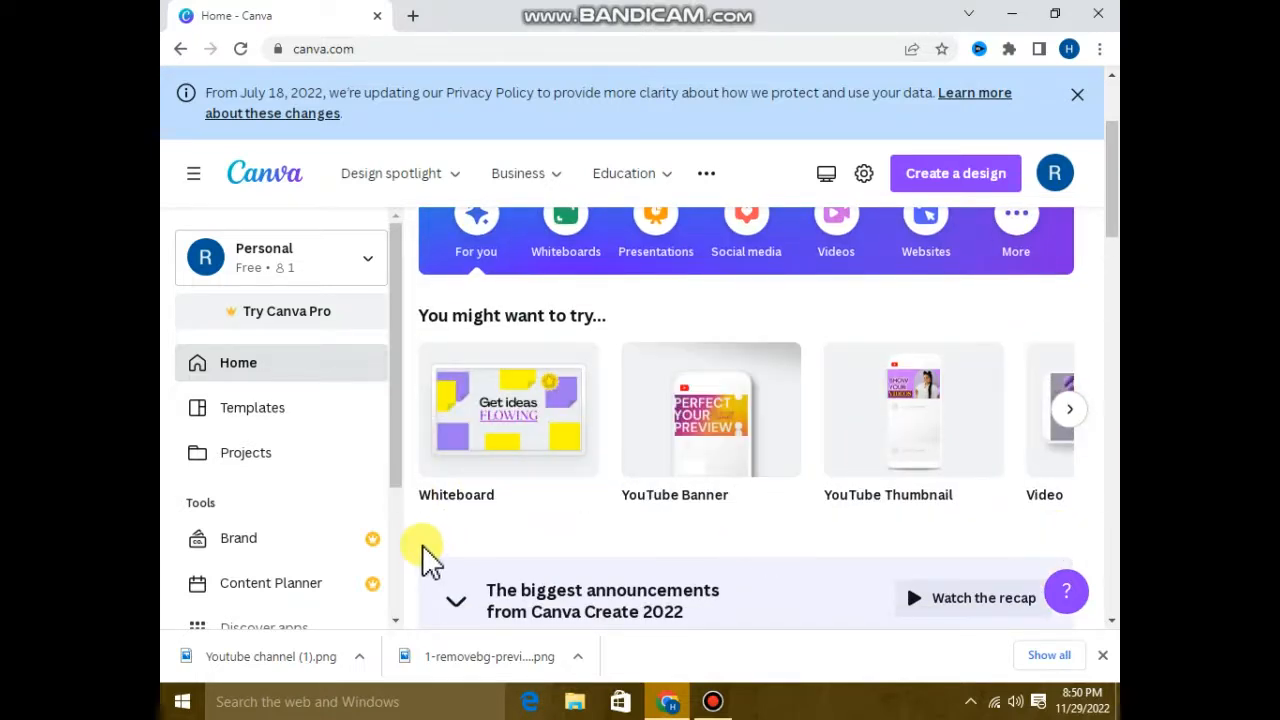
pyautogui.scroll(-1, 423, 551)
pyautogui.scroll(2, 423, 549)
pyautogui.scroll(-2, 347, 512)
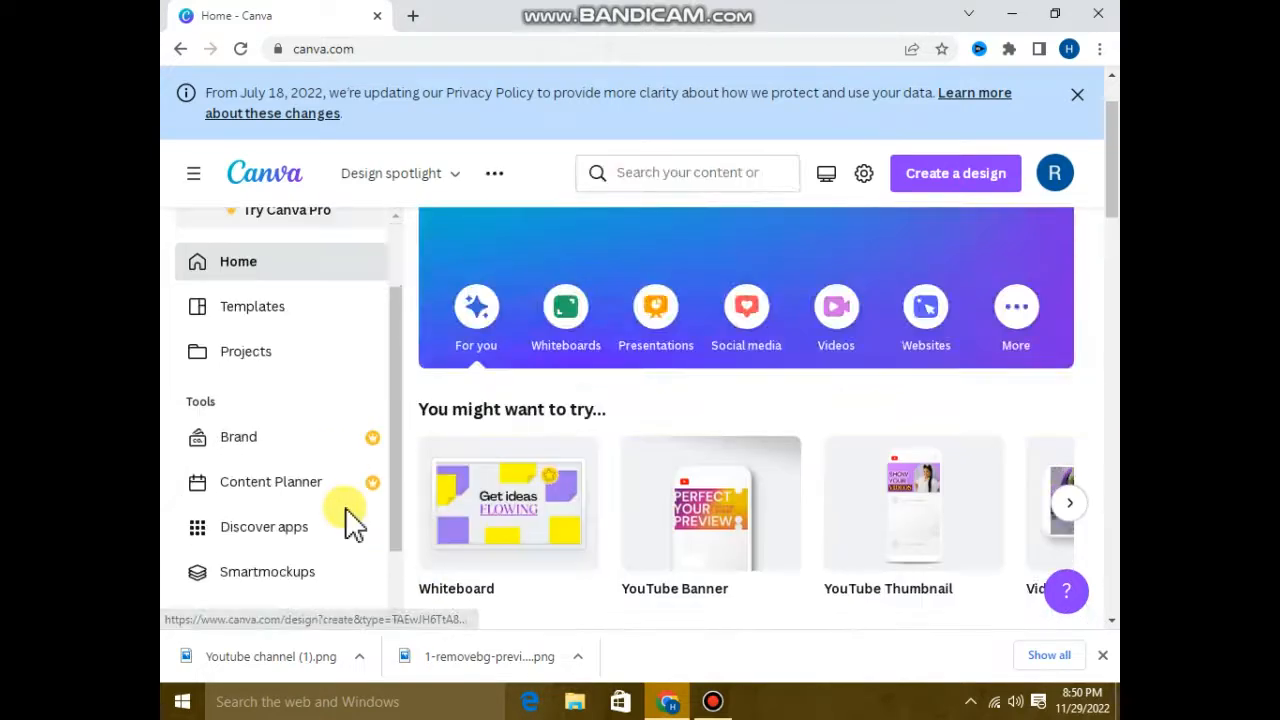
pyautogui.scroll(2, 347, 512)
pyautogui.scroll(-2, 345, 522)
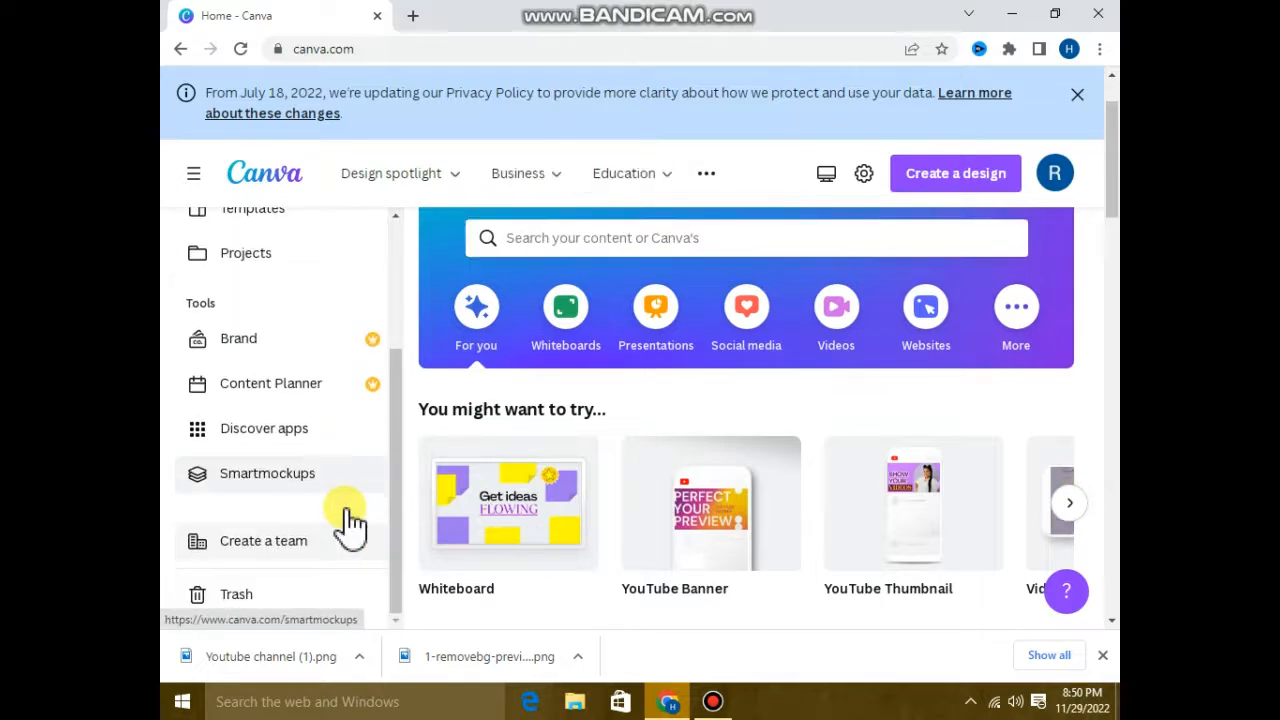
pyautogui.scroll(2, 345, 548)
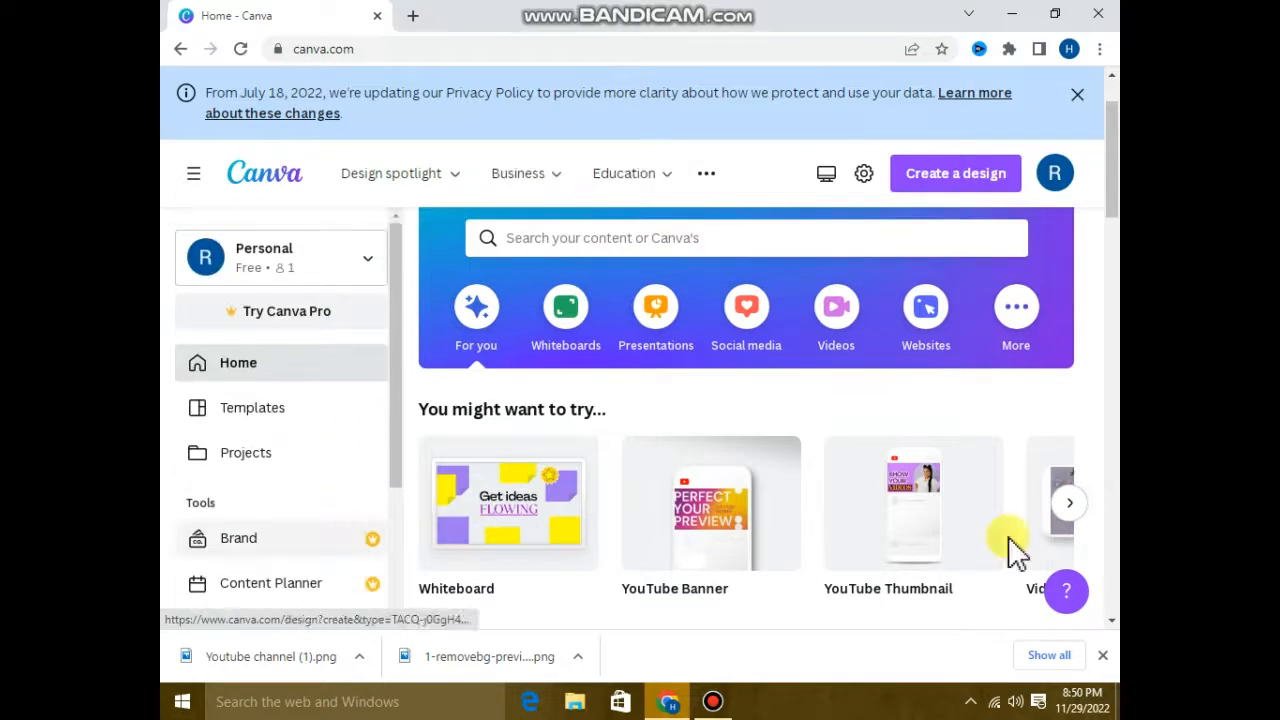
pyautogui.click(701, 501)
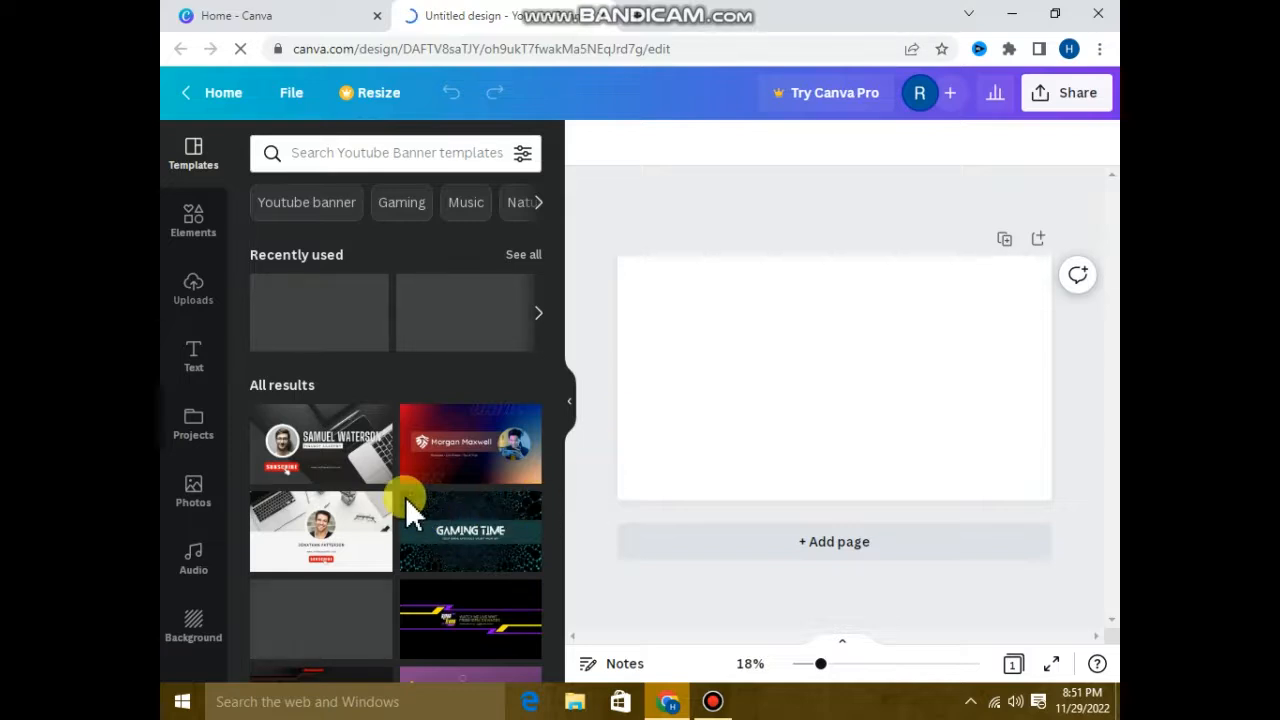
# Look through the YouTube banner templates for suitable channel art designs.
pyautogui.scroll(-2, 410, 498)
pyautogui.scroll(-3, 420, 500)
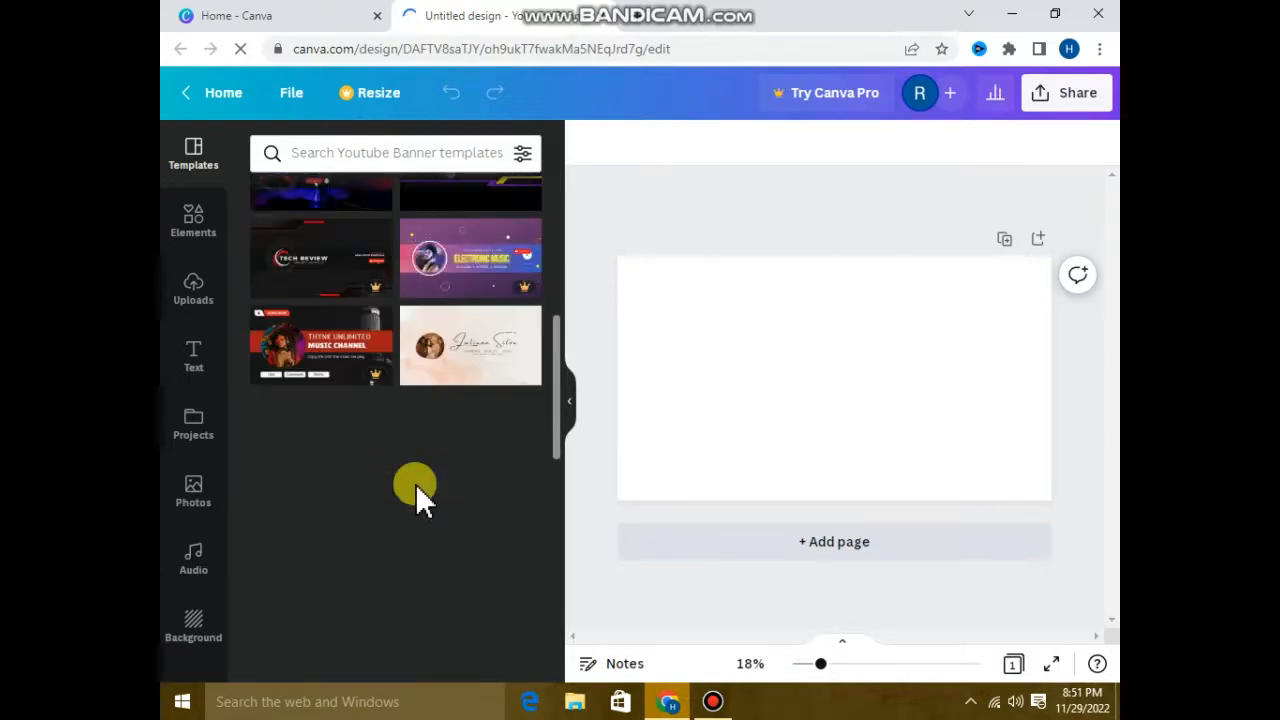
pyautogui.scroll(1, 415, 484)
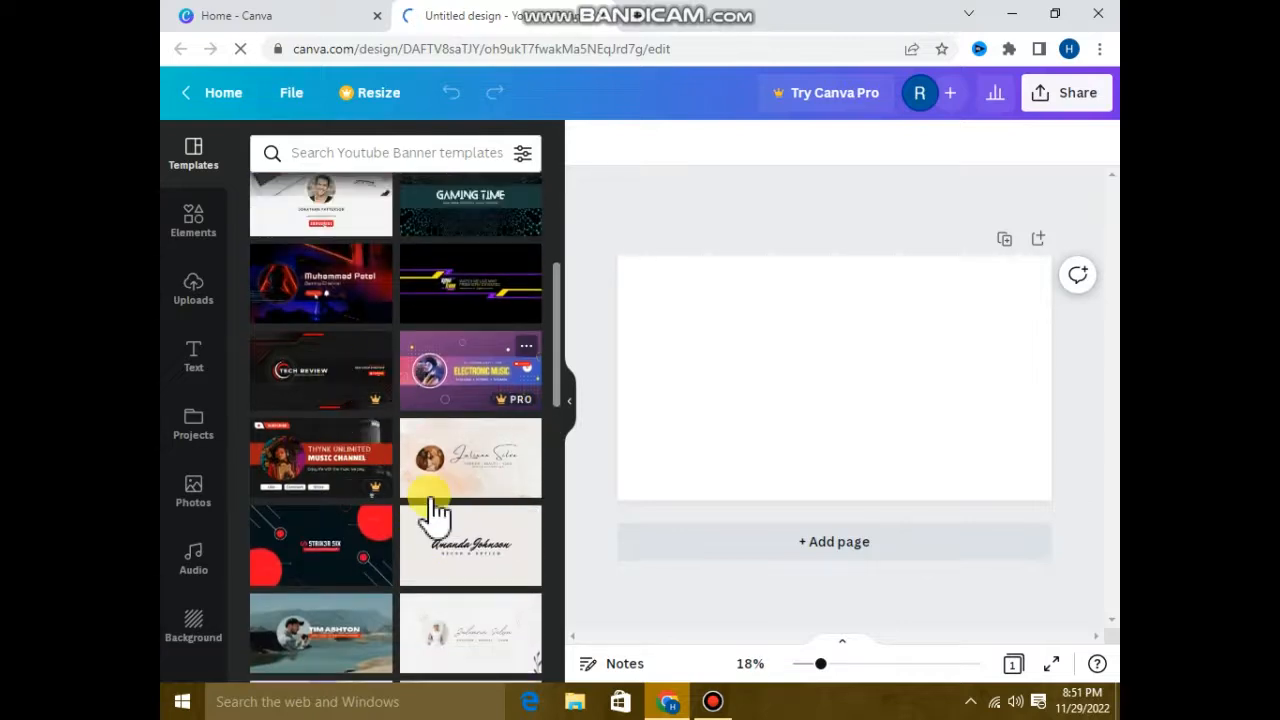
pyautogui.scroll(-1, 425, 510)
pyautogui.scroll(-3, 410, 495)
pyautogui.scroll(-1, 408, 485)
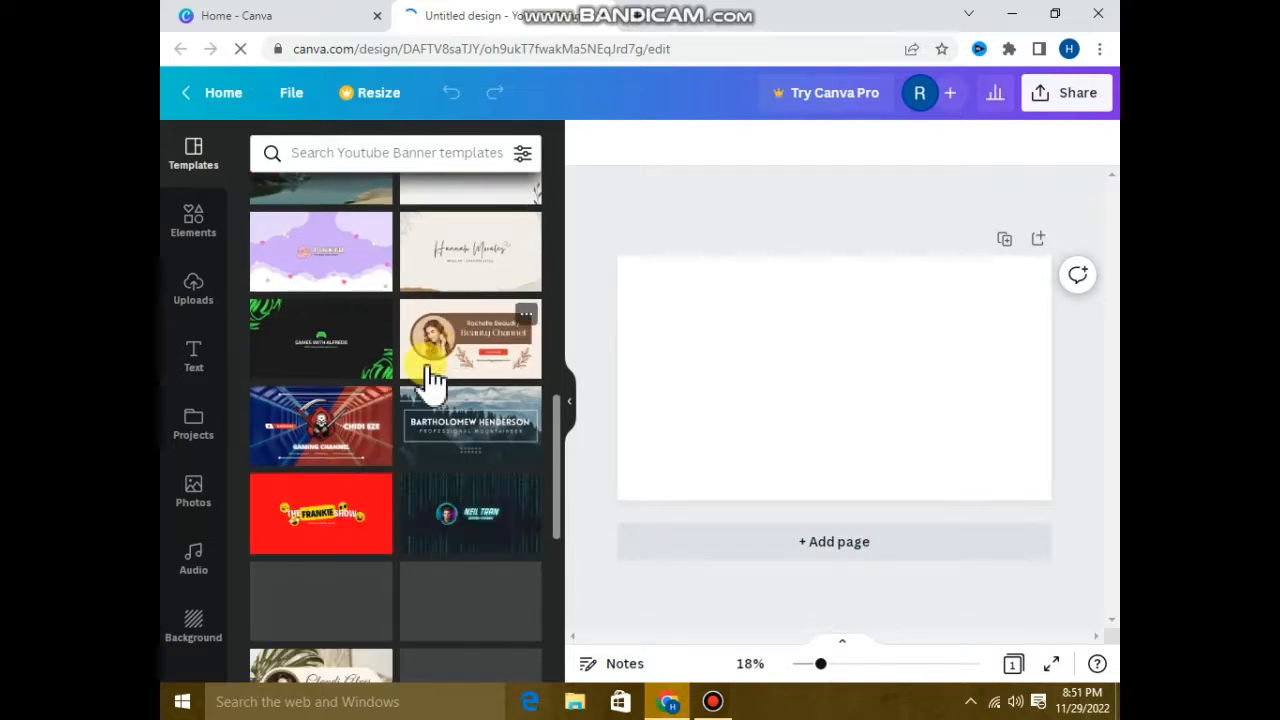
pyautogui.scroll(-2, 418, 402)
pyautogui.scroll(-1, 420, 402)
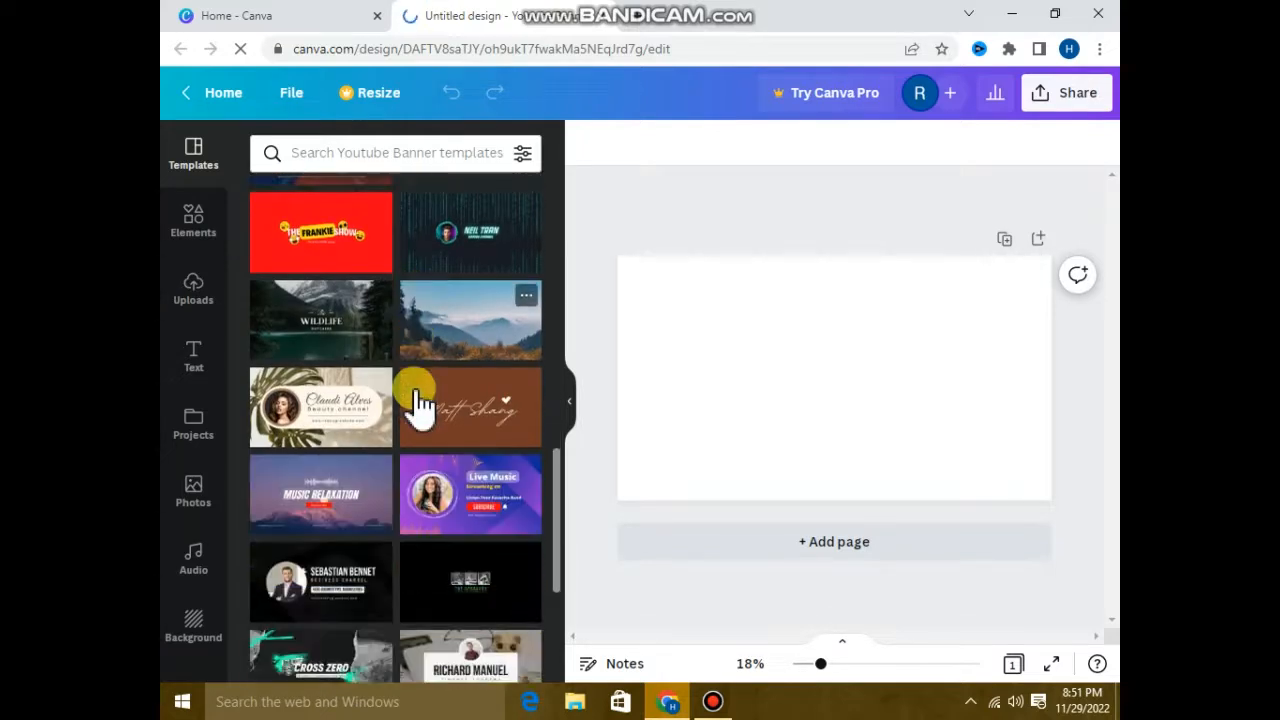
pyautogui.scroll(-1, 420, 402)
pyautogui.scroll(-2, 420, 402)
pyautogui.scroll(-1, 420, 402)
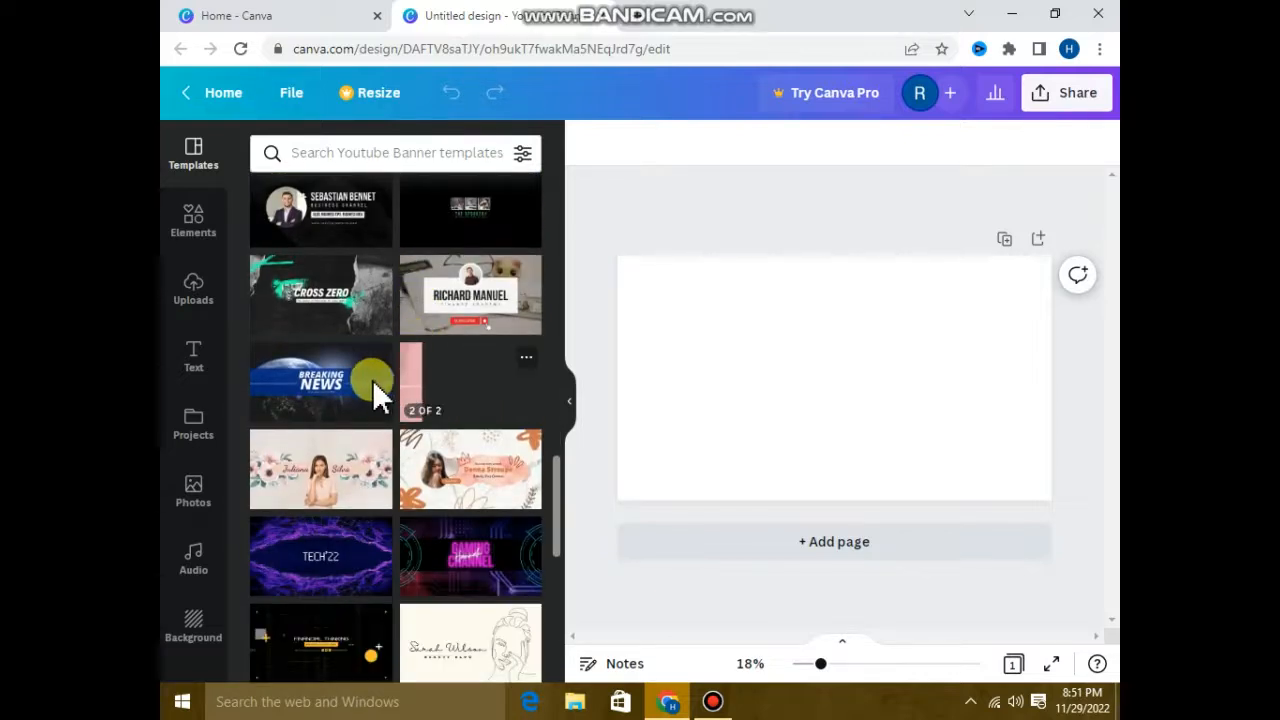
pyautogui.scroll(-1, 368, 416)
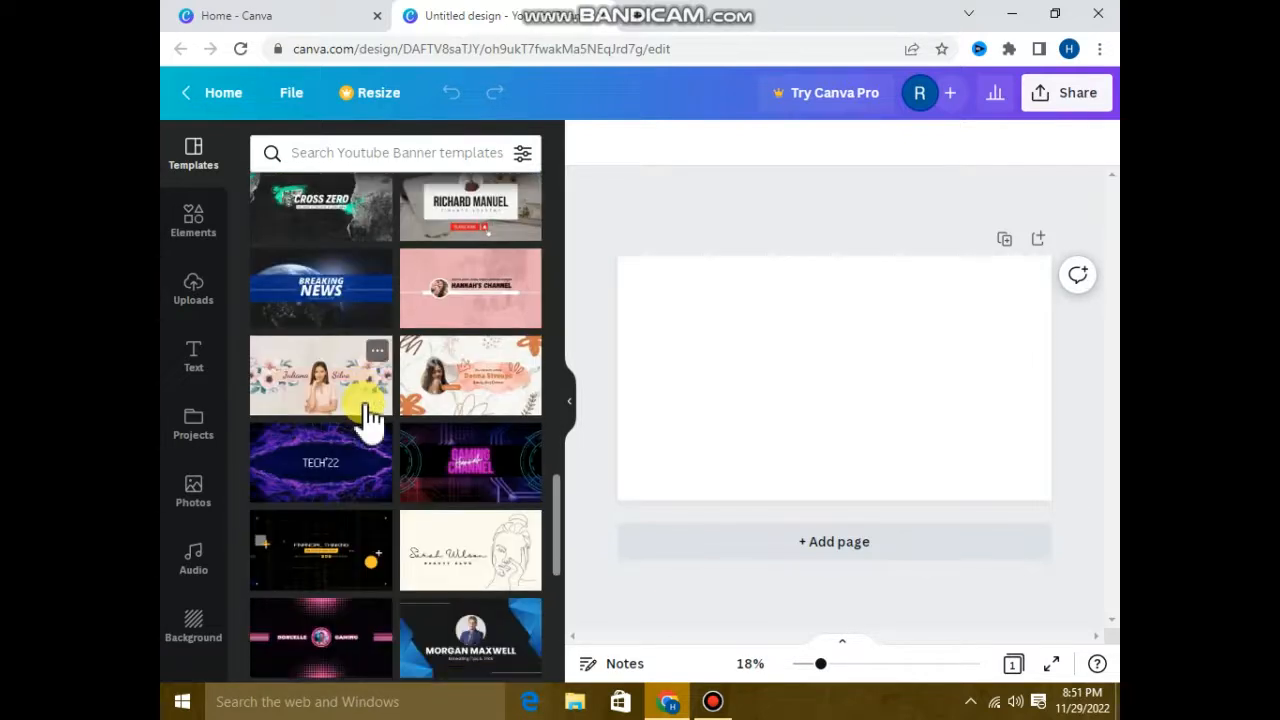
pyautogui.scroll(-1, 366, 418)
pyautogui.moveTo(362, 450)
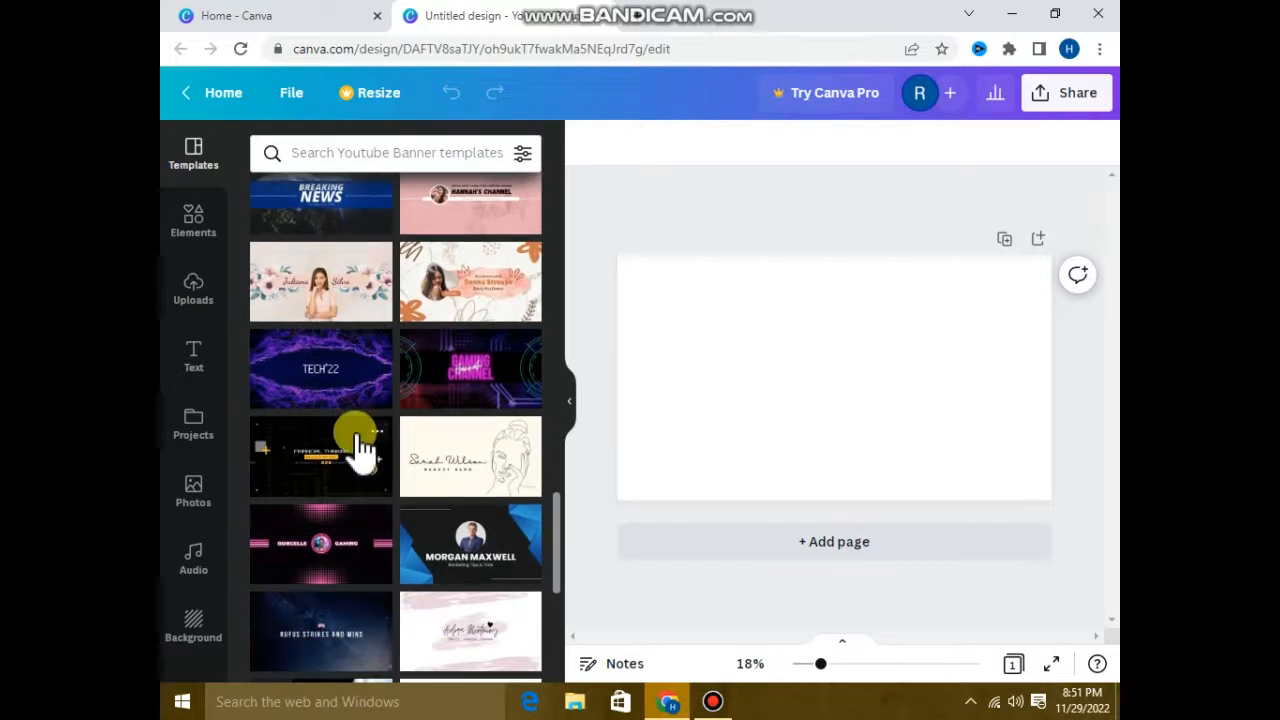
pyautogui.scroll(-1, 362, 450)
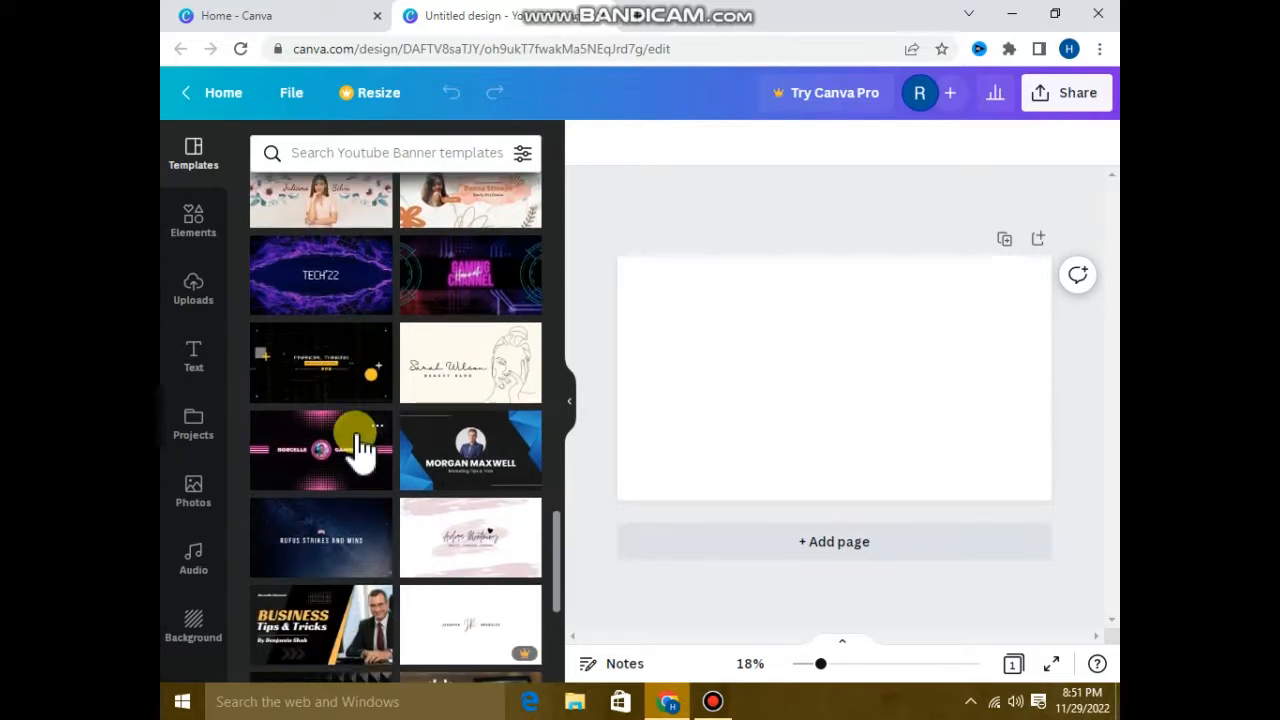
pyautogui.scroll(-1, 362, 450)
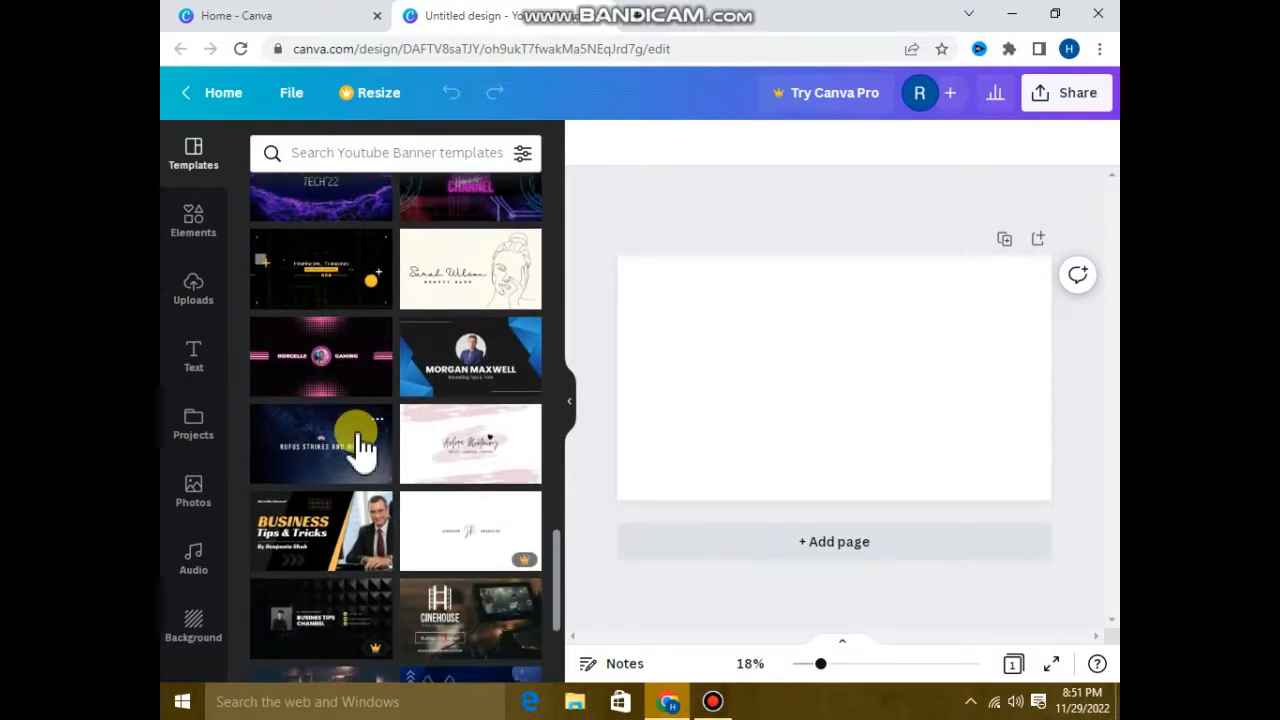
pyautogui.scroll(-1, 362, 450)
pyautogui.scroll(-2, 362, 450)
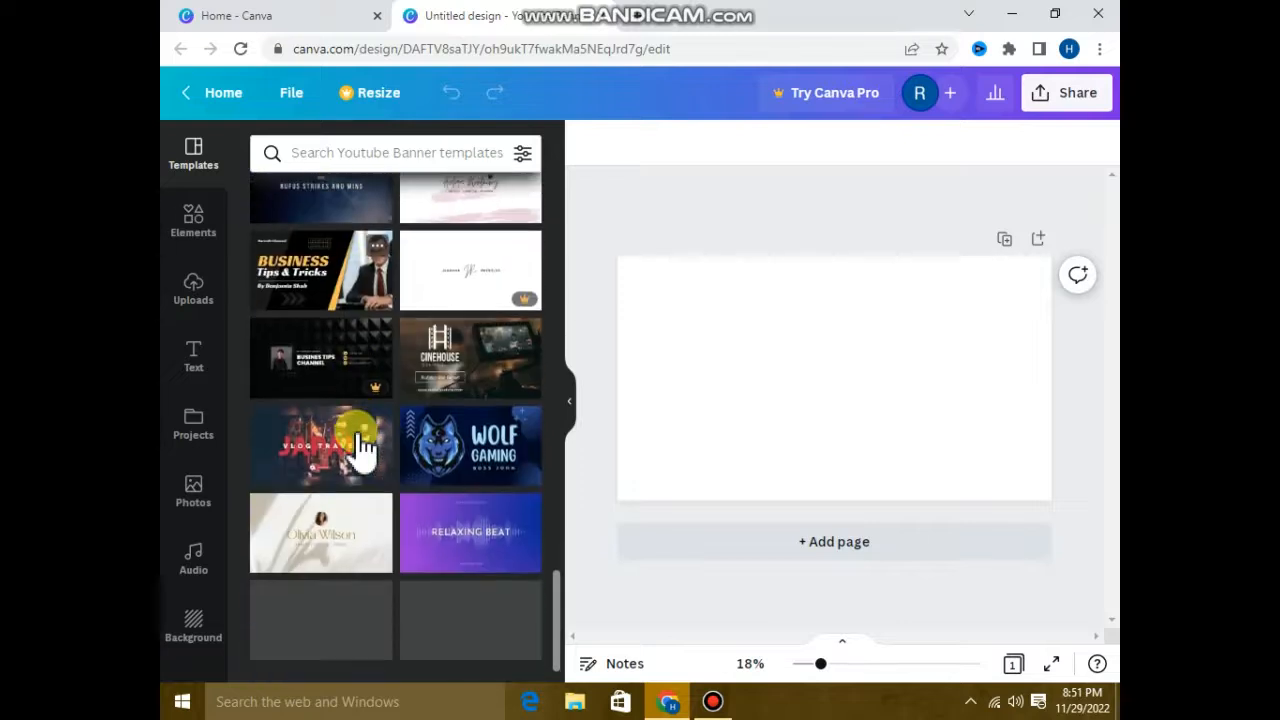
pyautogui.scroll(-1, 362, 450)
pyautogui.scroll(-1, 362, 450)
pyautogui.scroll(-1, 362, 450)
pyautogui.scroll(-1, 358, 436)
pyautogui.scroll(-1, 358, 436)
pyautogui.scroll(-2, 362, 448)
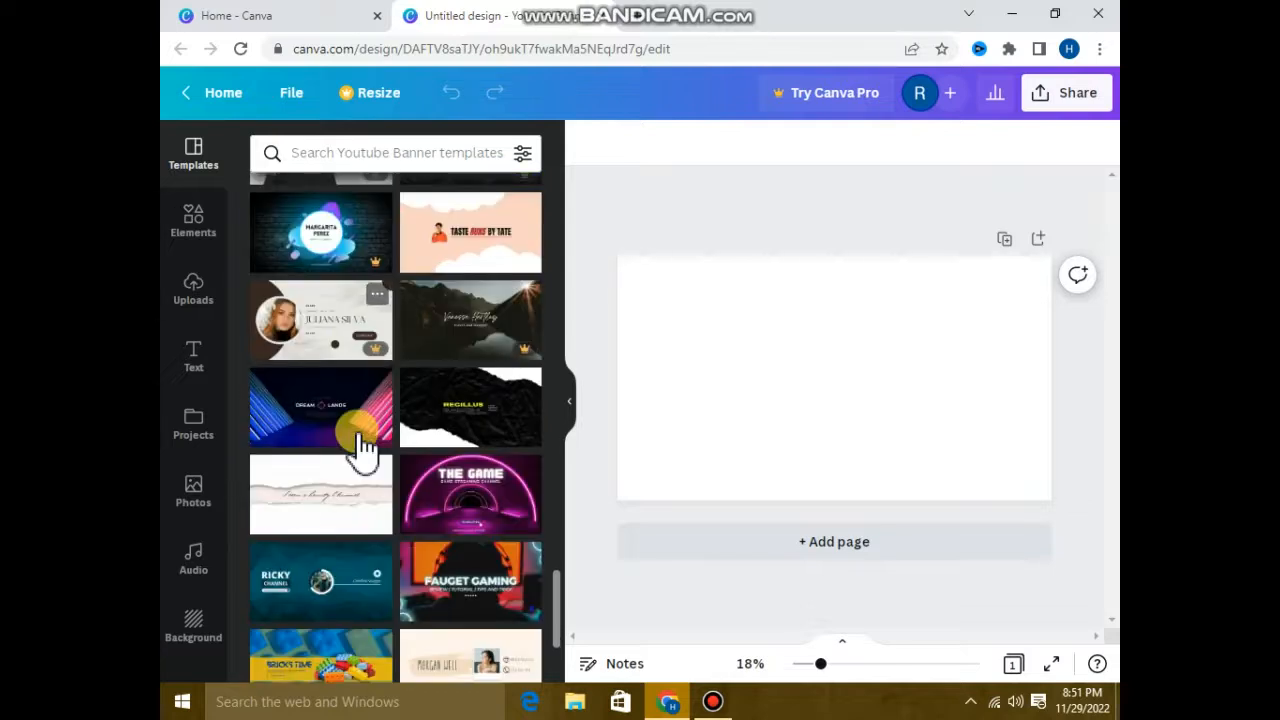
pyautogui.scroll(-1, 362, 448)
pyautogui.scroll(-1, 362, 445)
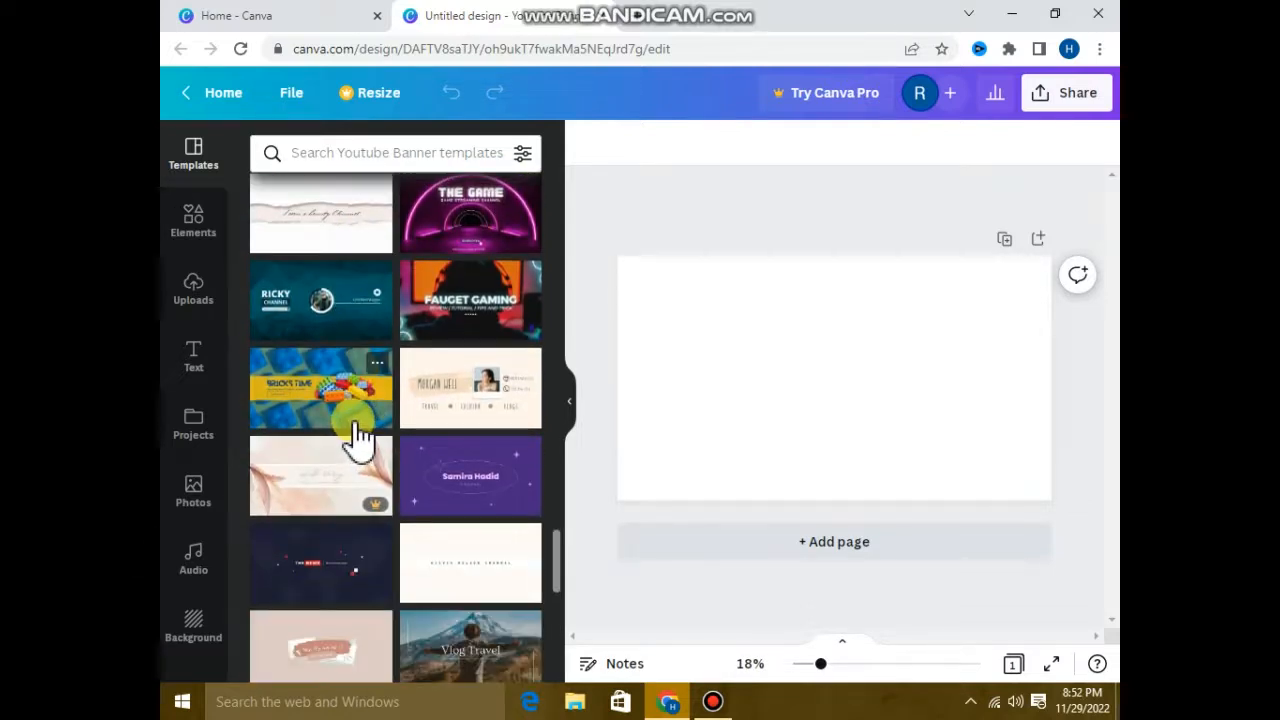
pyautogui.scroll(-4, 358, 438)
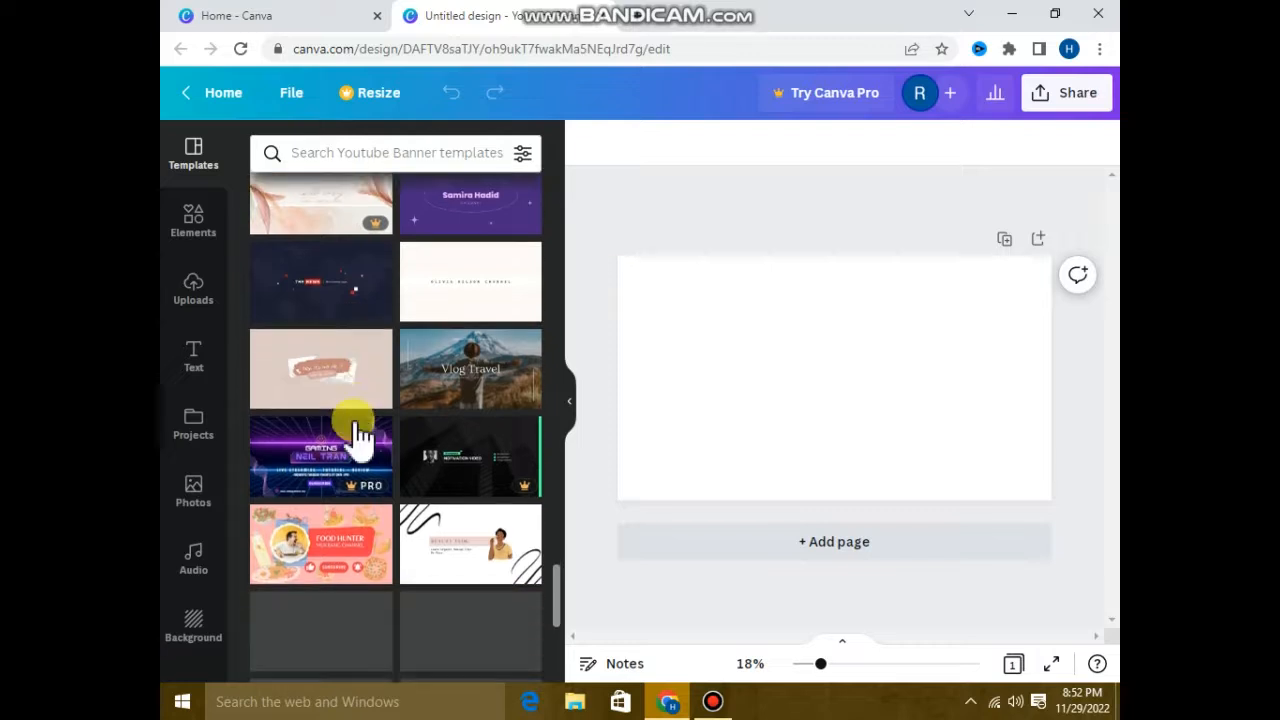
pyautogui.scroll(-1, 360, 435)
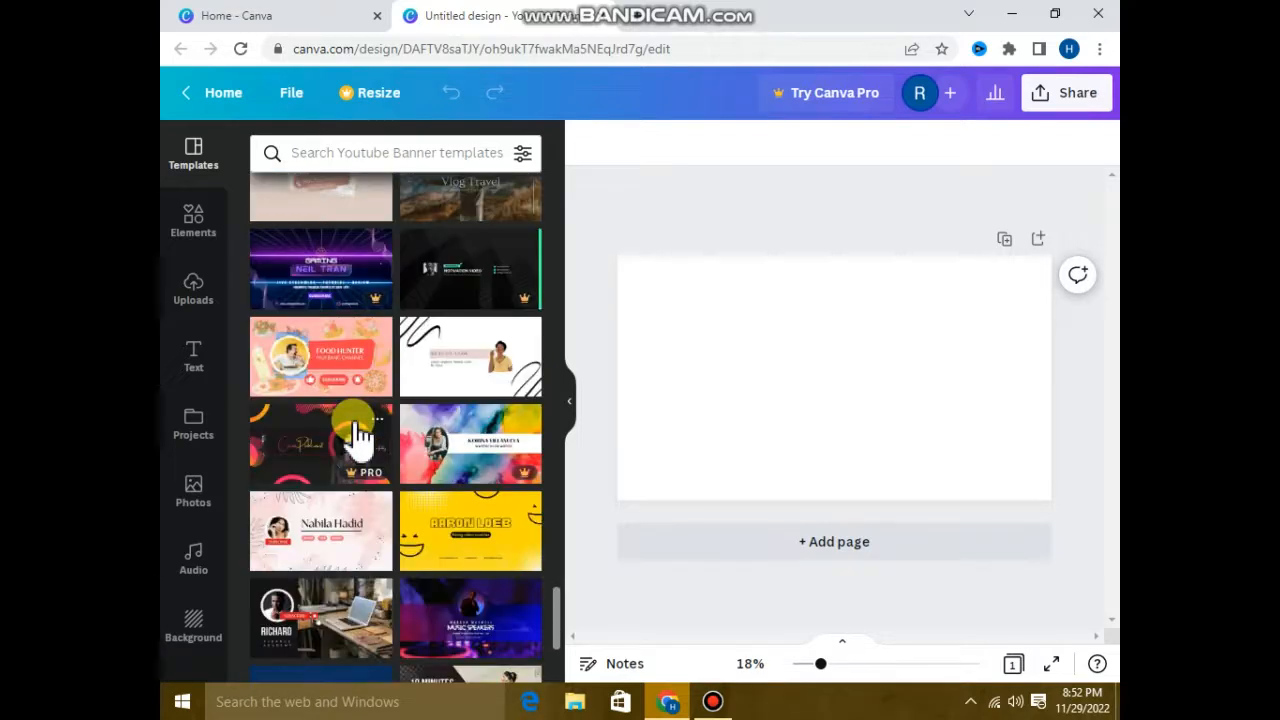
pyautogui.scroll(-1, 355, 435)
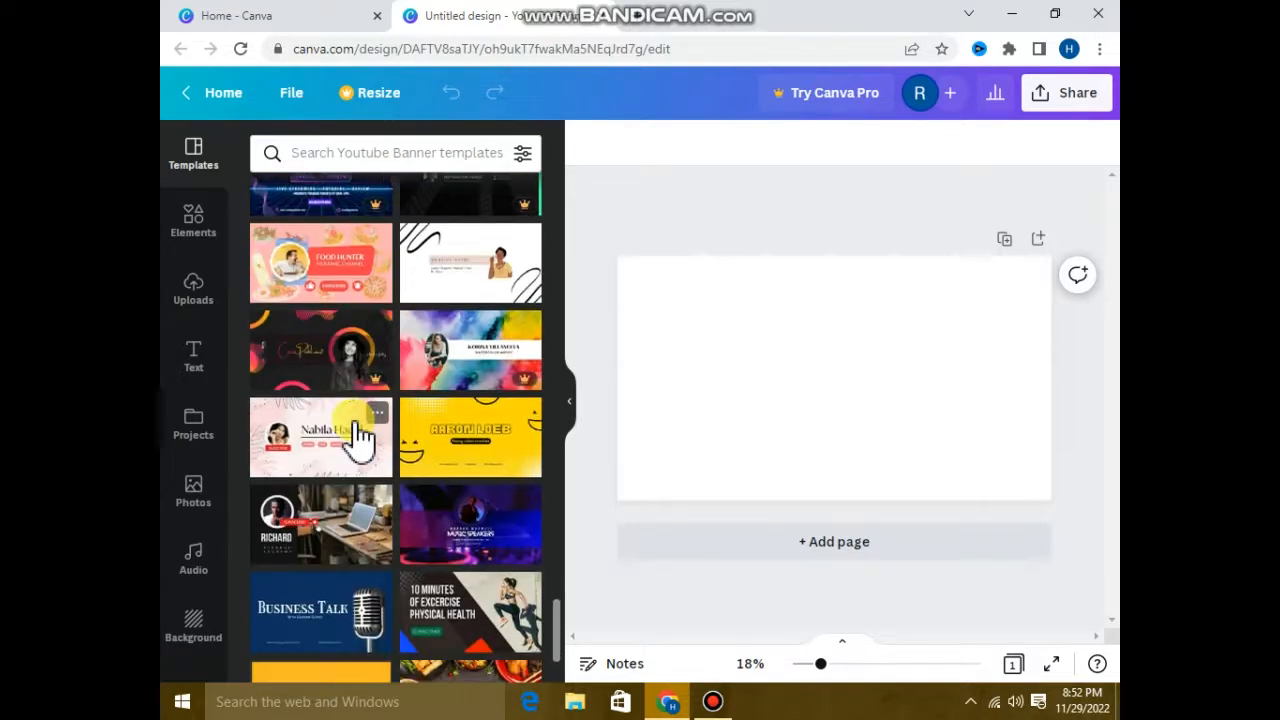
pyautogui.scroll(-1, 437, 444)
pyautogui.scroll(-2, 437, 444)
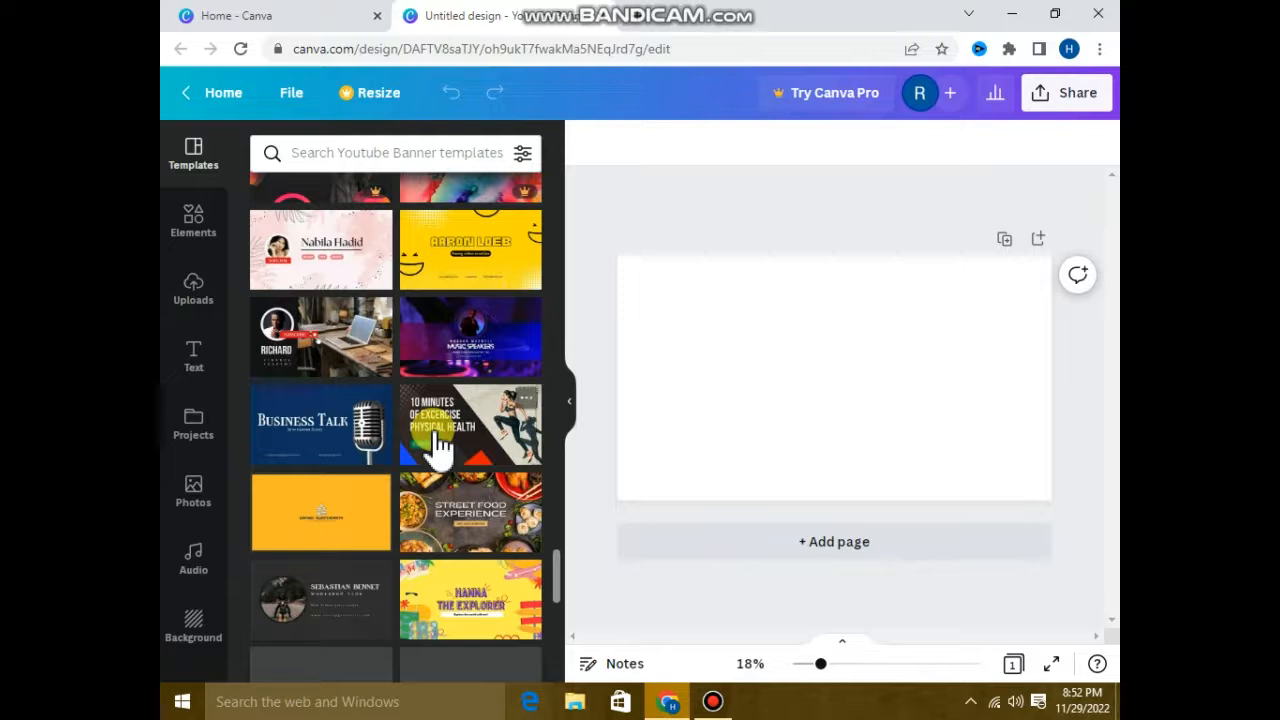
pyautogui.scroll(-3, 437, 447)
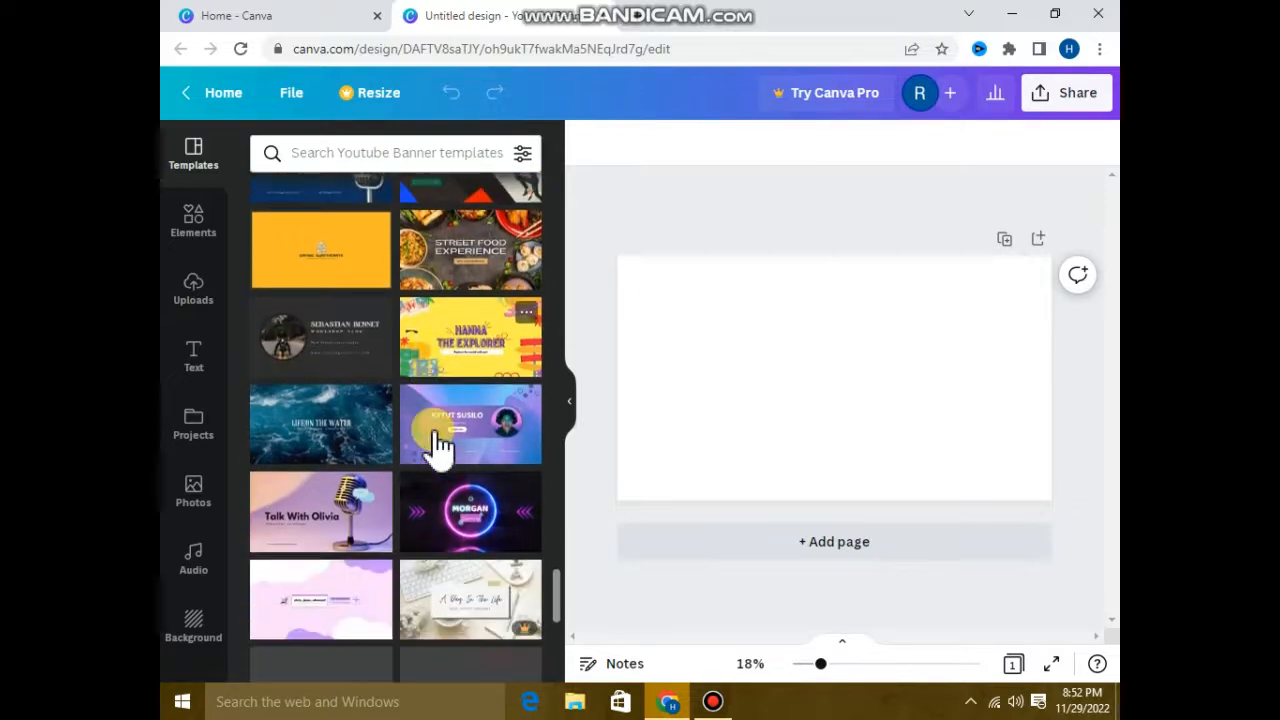
pyautogui.scroll(-3, 436, 440)
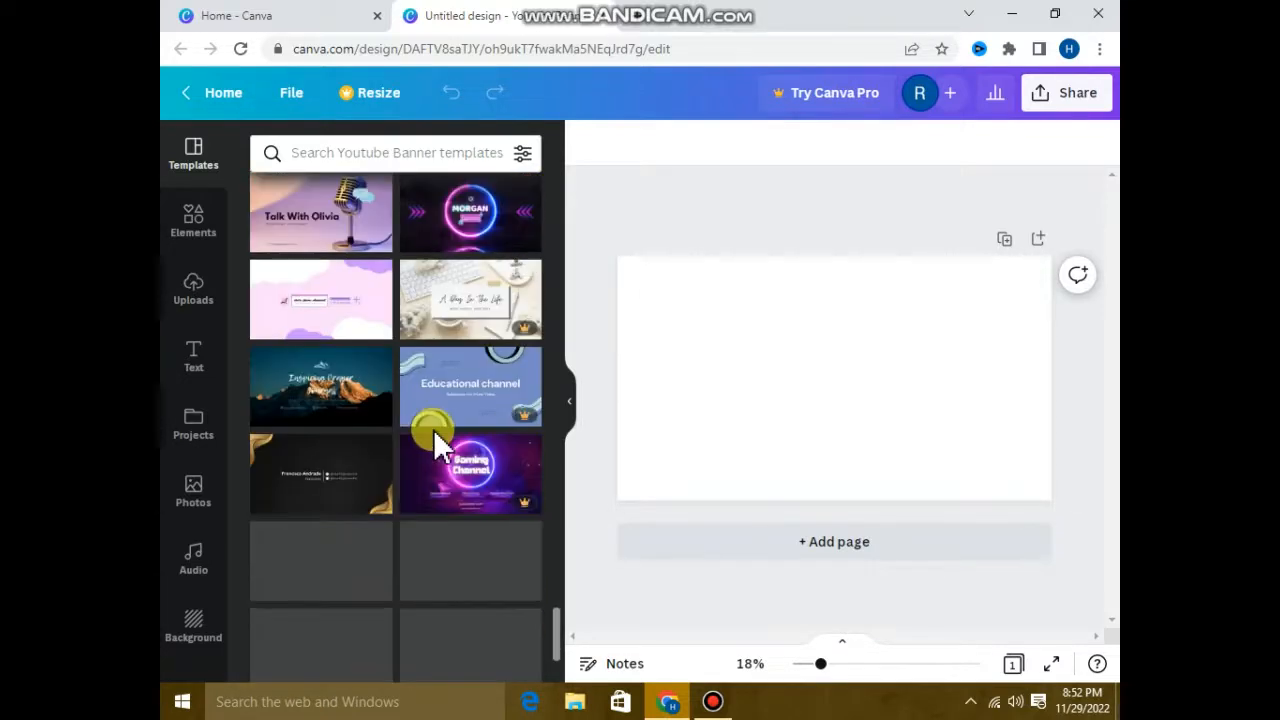
pyautogui.scroll(-1, 433, 429)
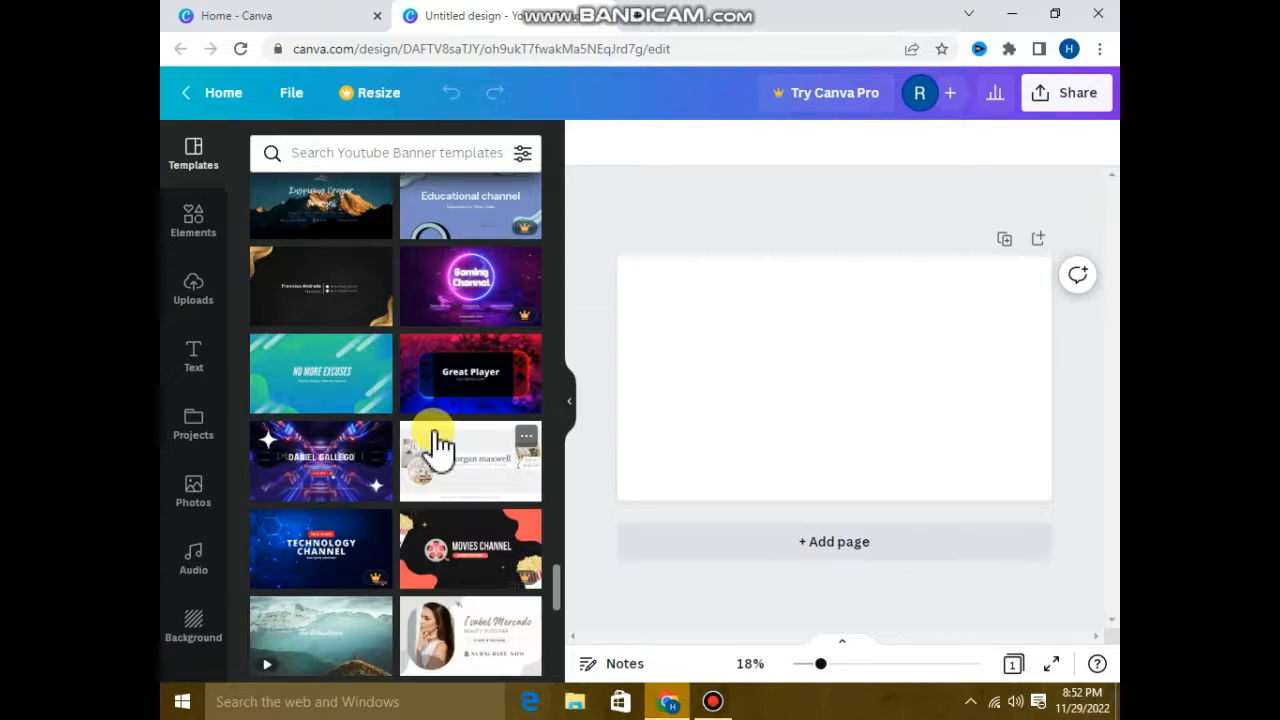
pyautogui.scroll(-1, 436, 443)
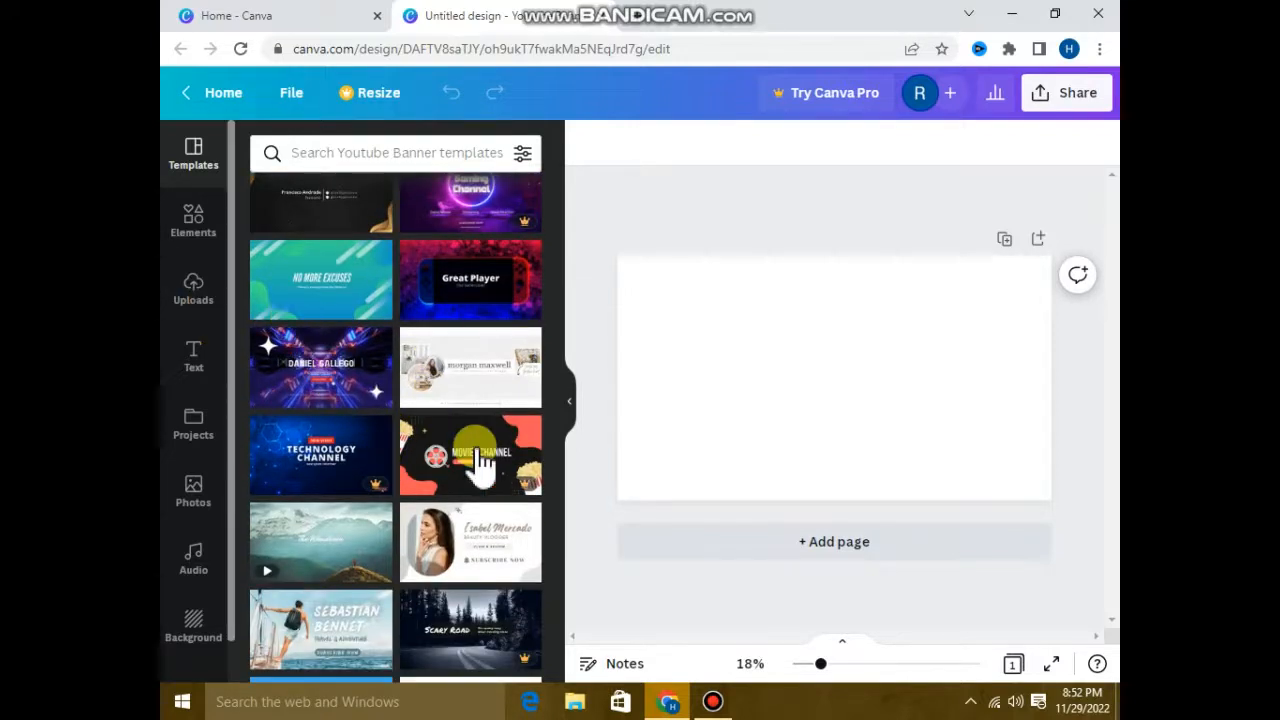
# Look through the uploaded images and open the Downloads folder for uploading files.
pyautogui.click(200, 298)
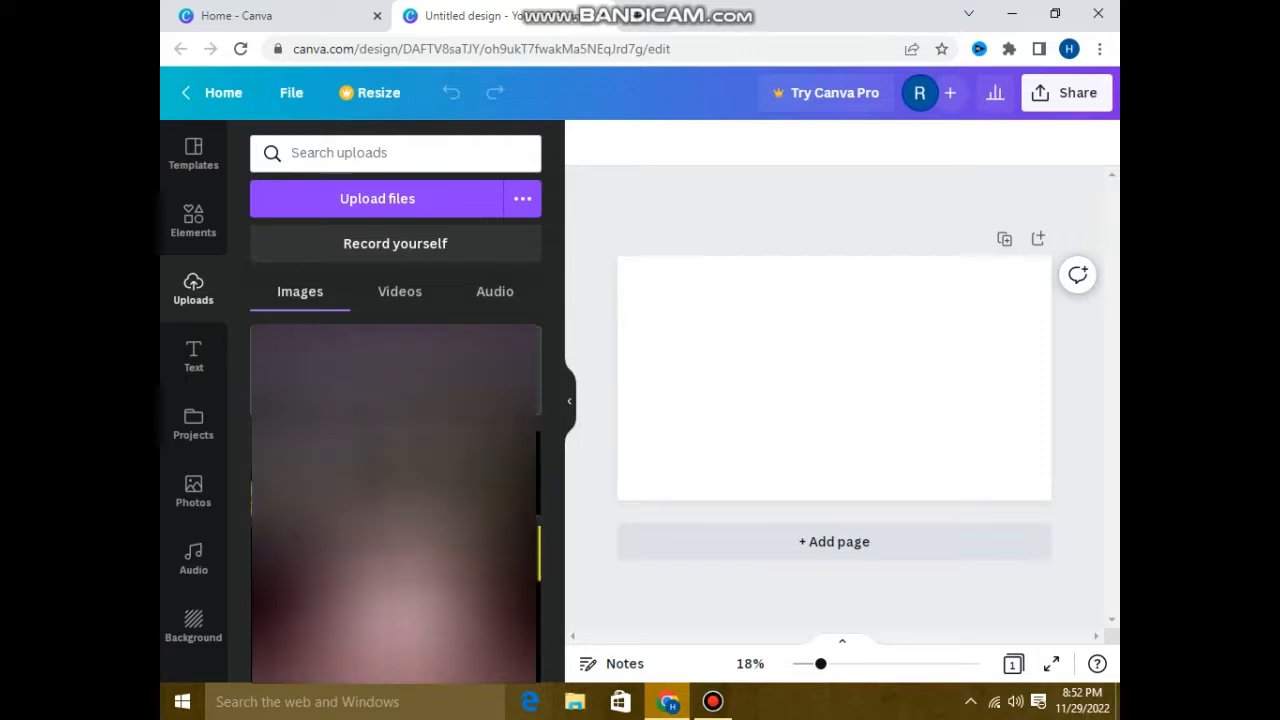
pyautogui.scroll(-9, 395, 500)
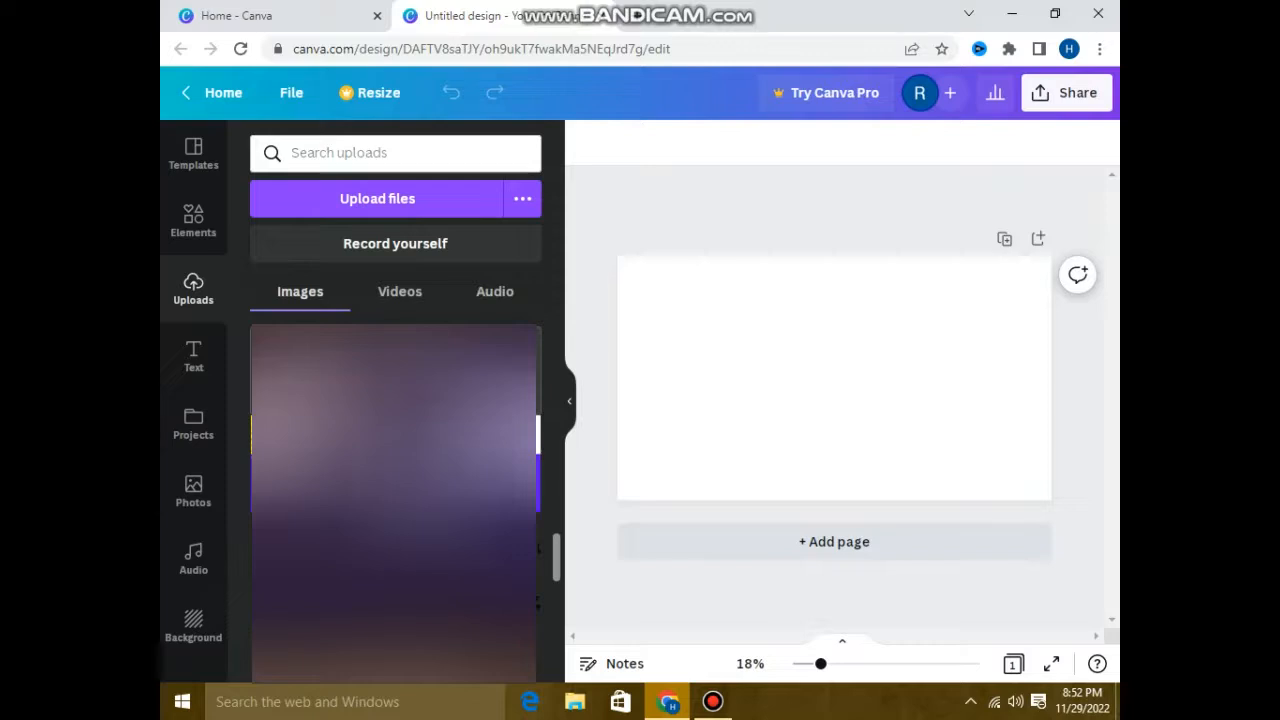
pyautogui.scroll(-4, 395, 500)
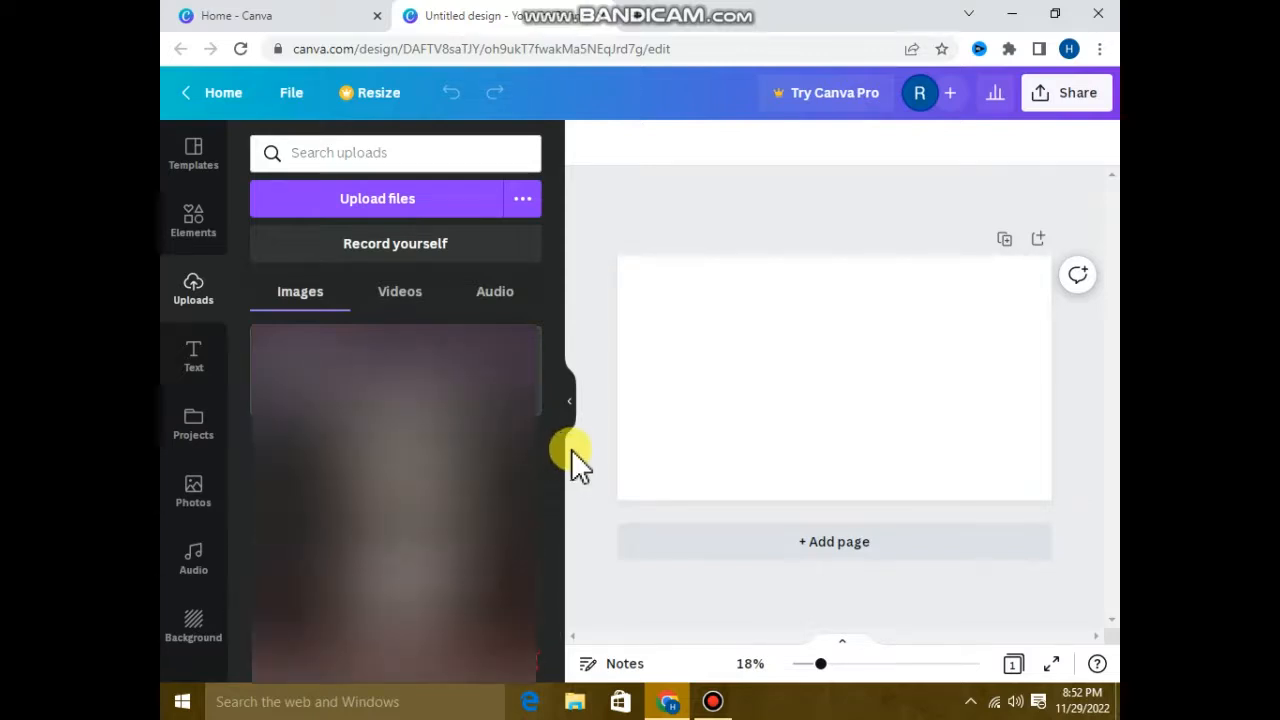
pyautogui.click(412, 210)
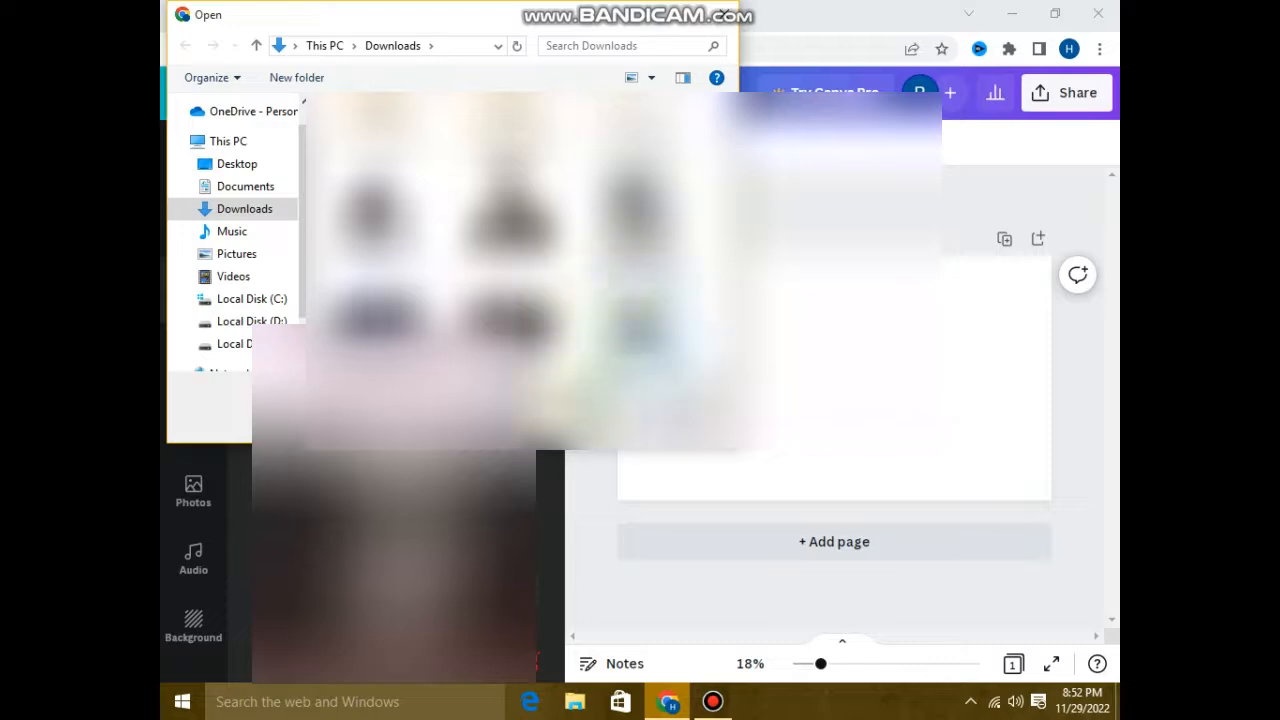
pyautogui.click(580, 412)
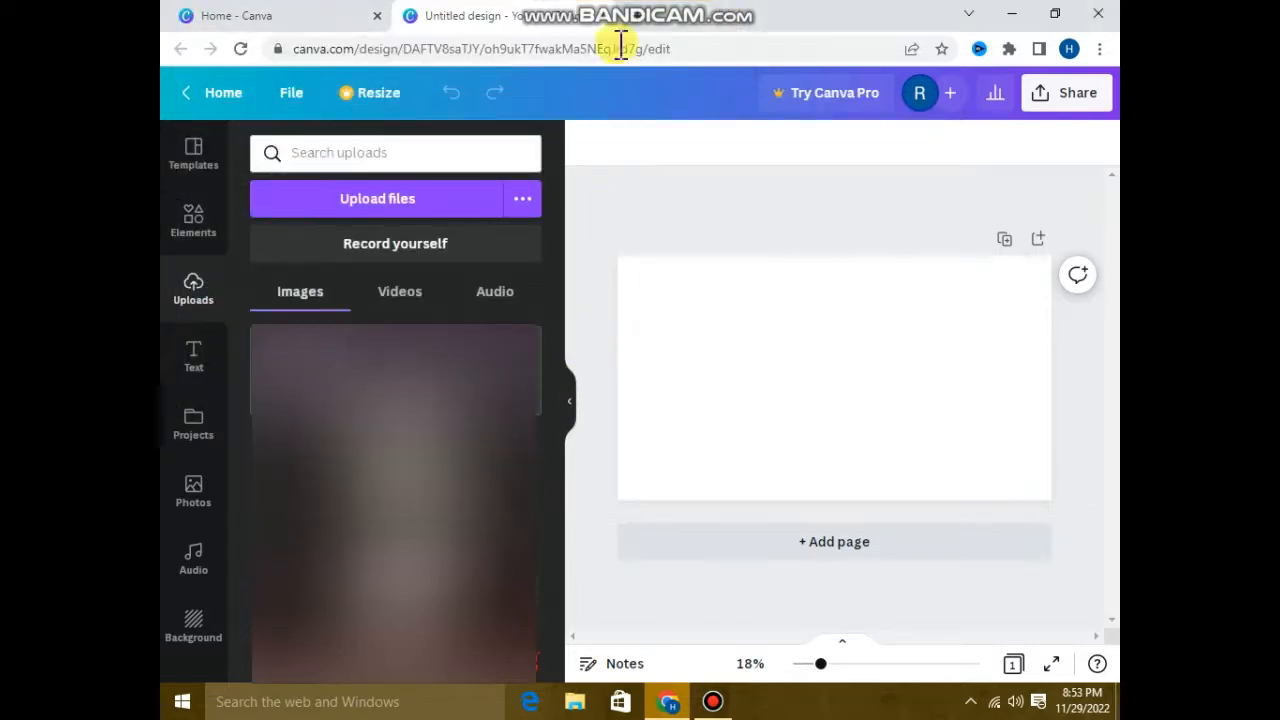
pyautogui.moveTo(700, 24)
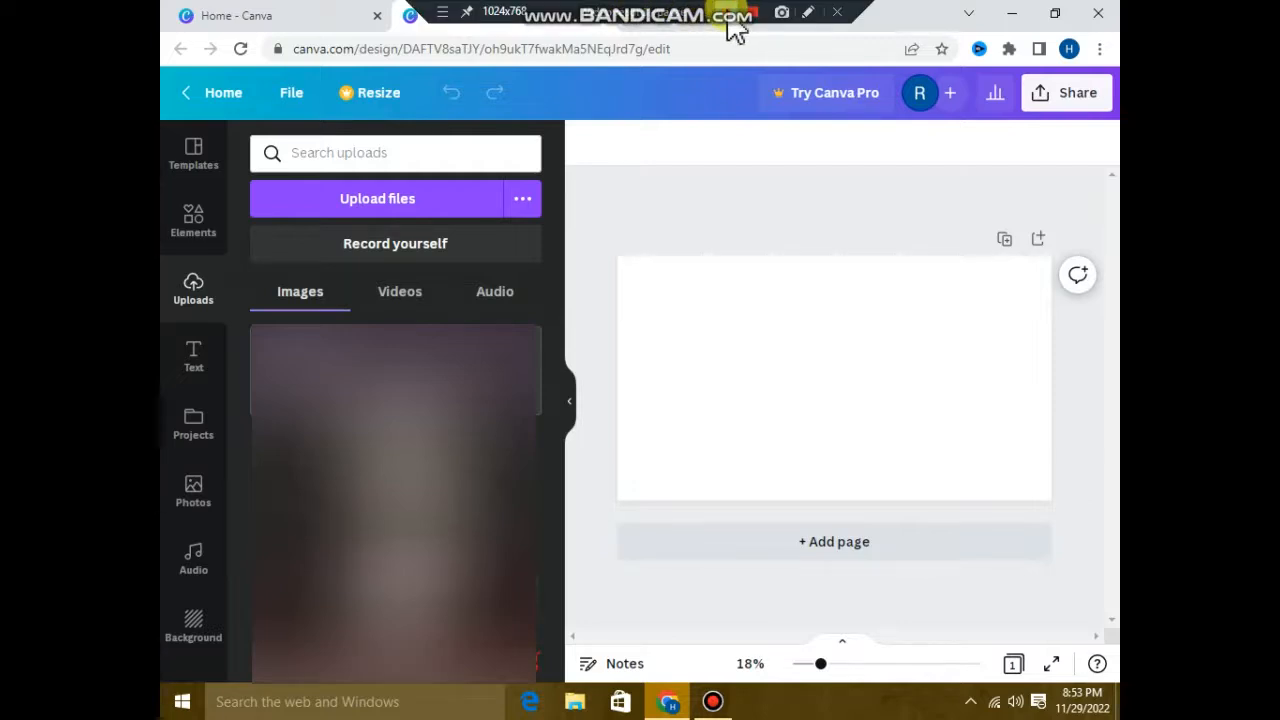
pyautogui.click(727, 14)
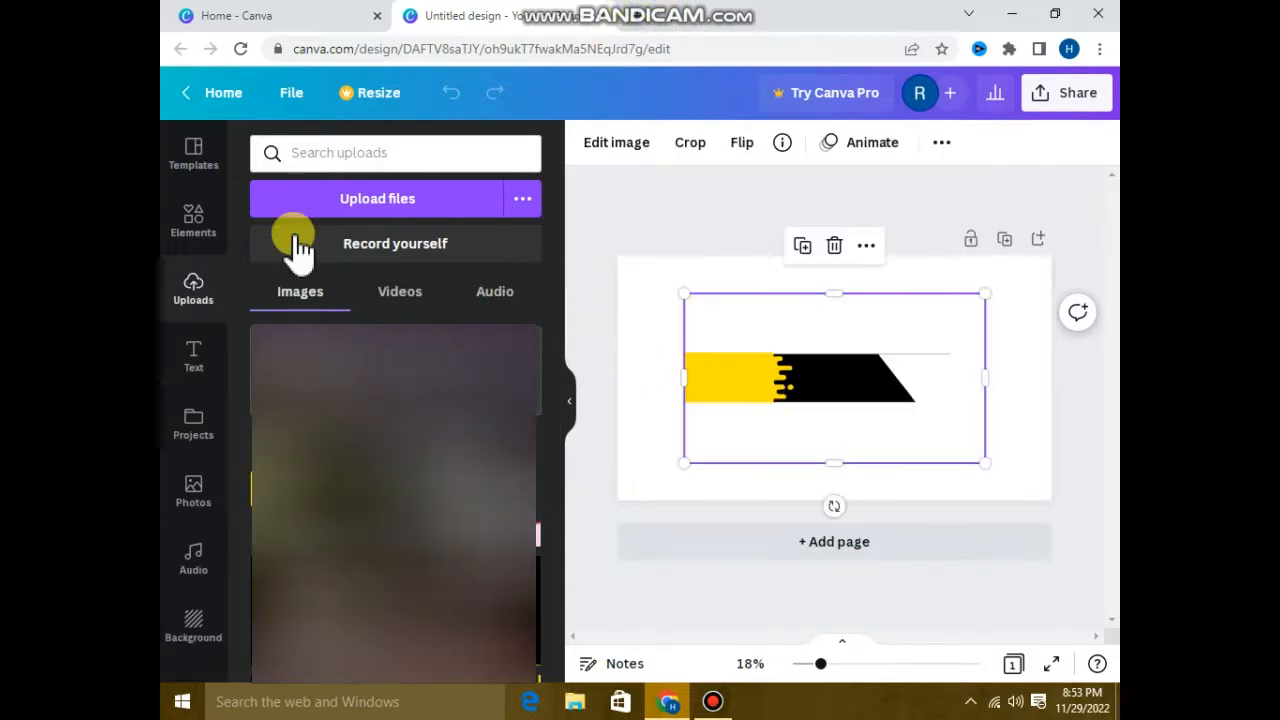
# Enlarge the yellow-and-black banner image from the page's upper-left corner until it covers most of the page.
pyautogui.click(207, 238)
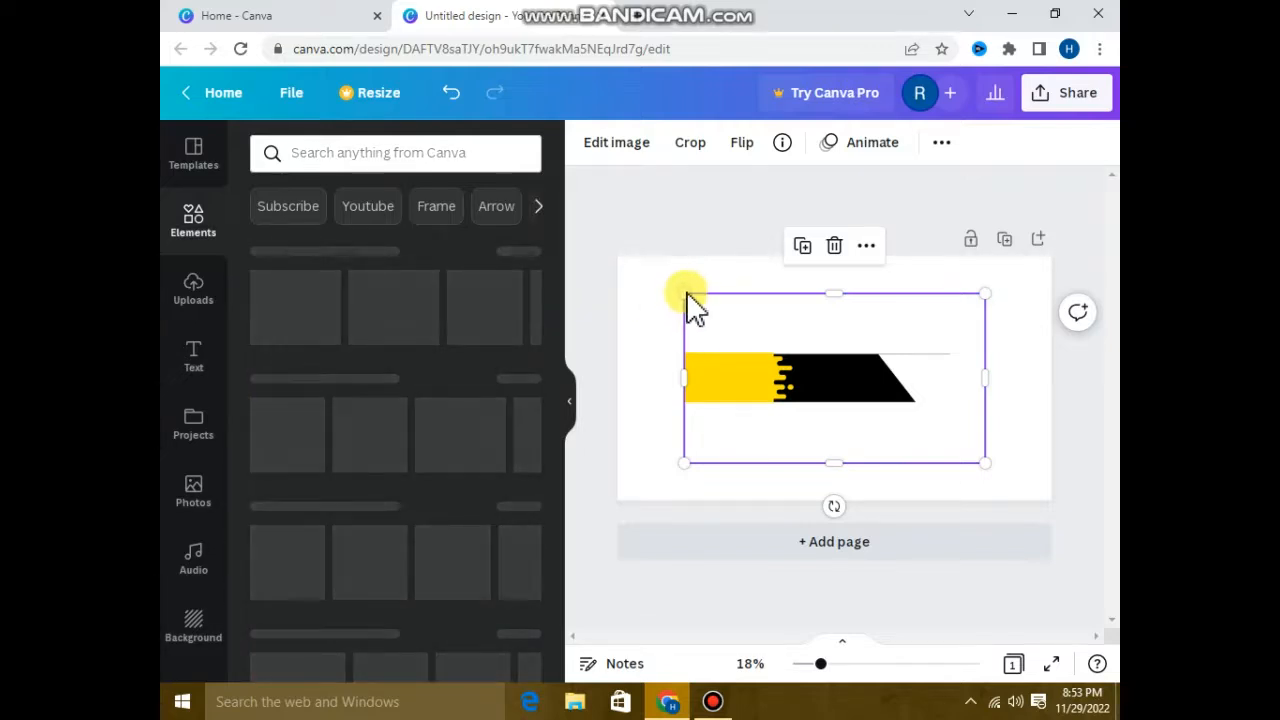
pyautogui.moveTo(656, 284); pyautogui.dragTo(617, 265)
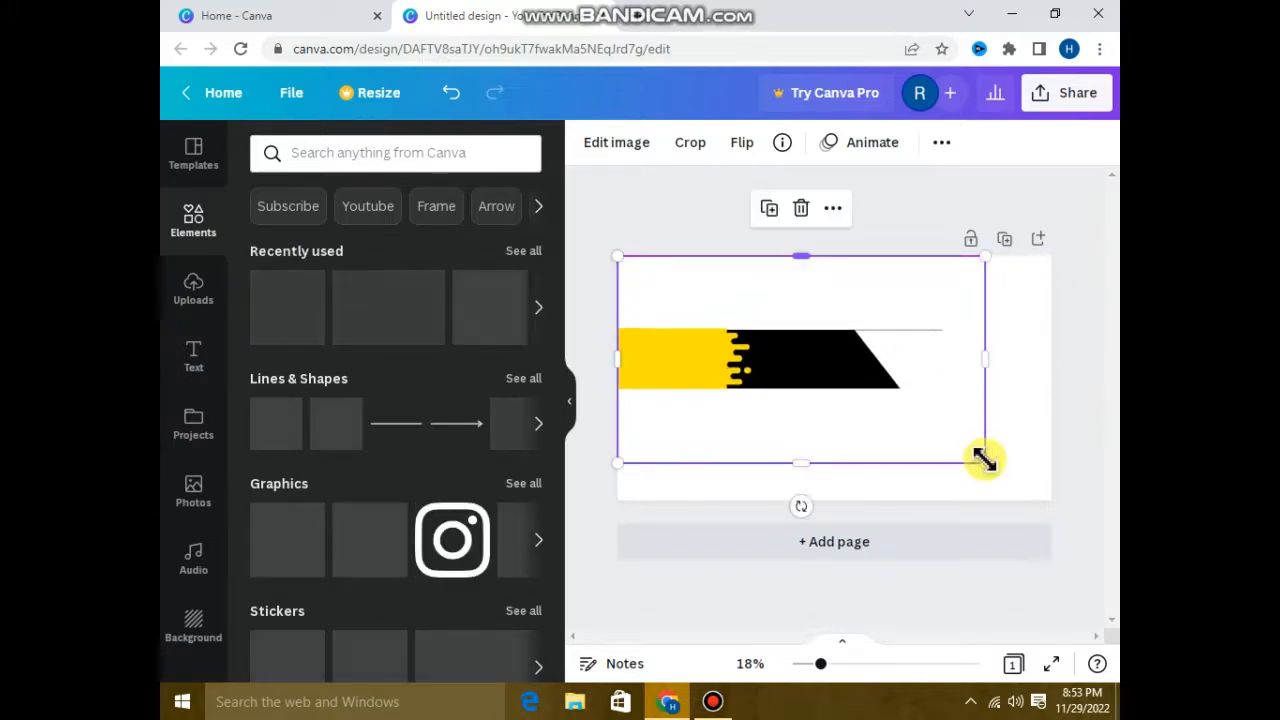
pyautogui.moveTo(992, 478); pyautogui.dragTo(1017, 464)
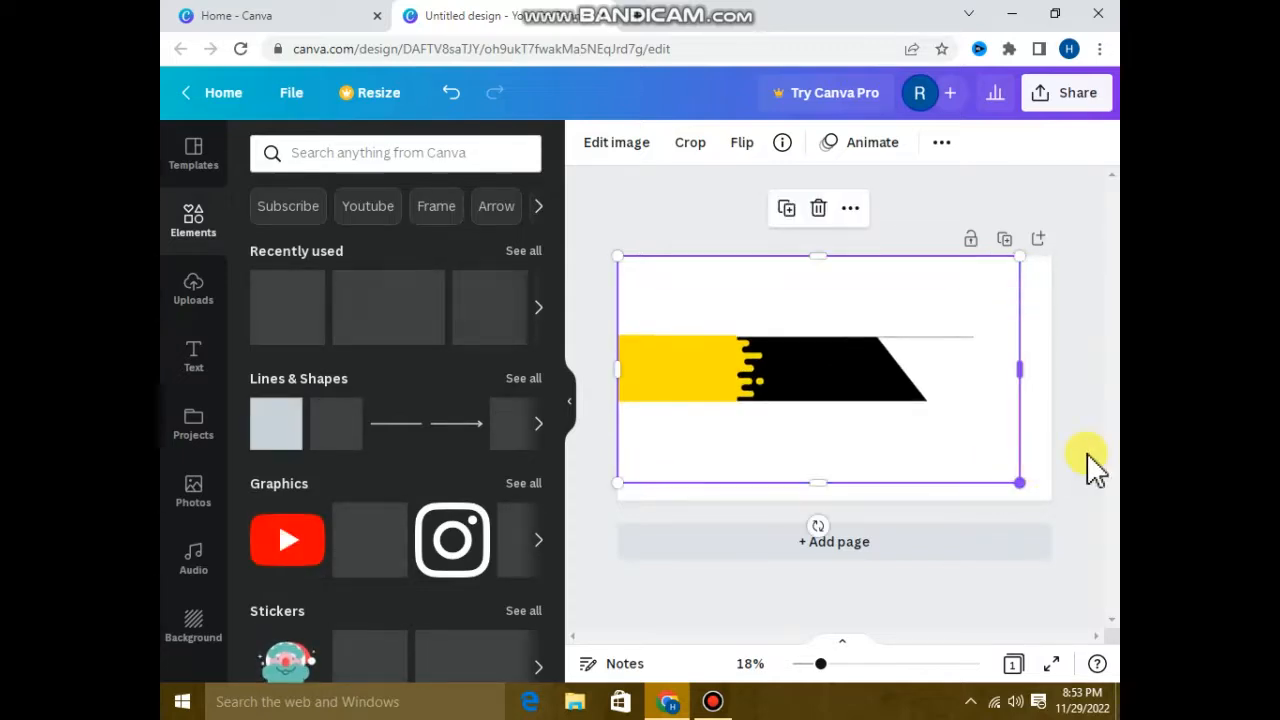
# Set the page background to the light turquoise default color.
pyautogui.click(1058, 472)
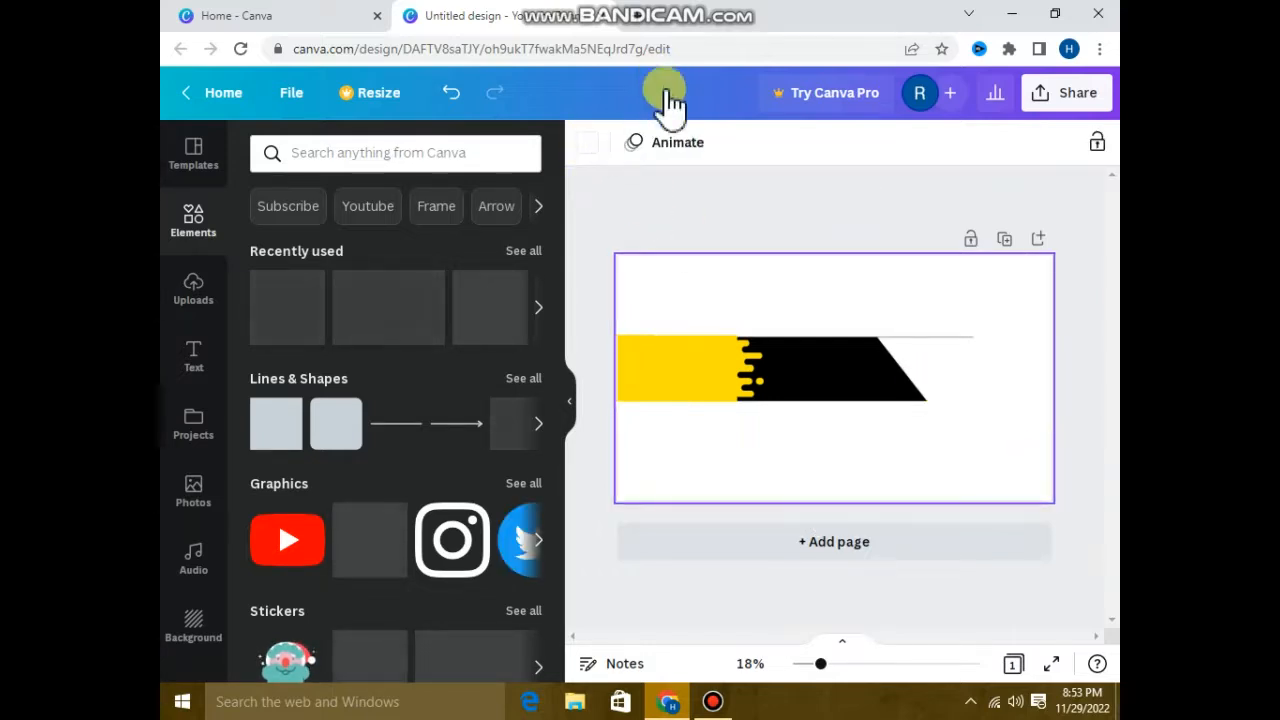
pyautogui.click(587, 145)
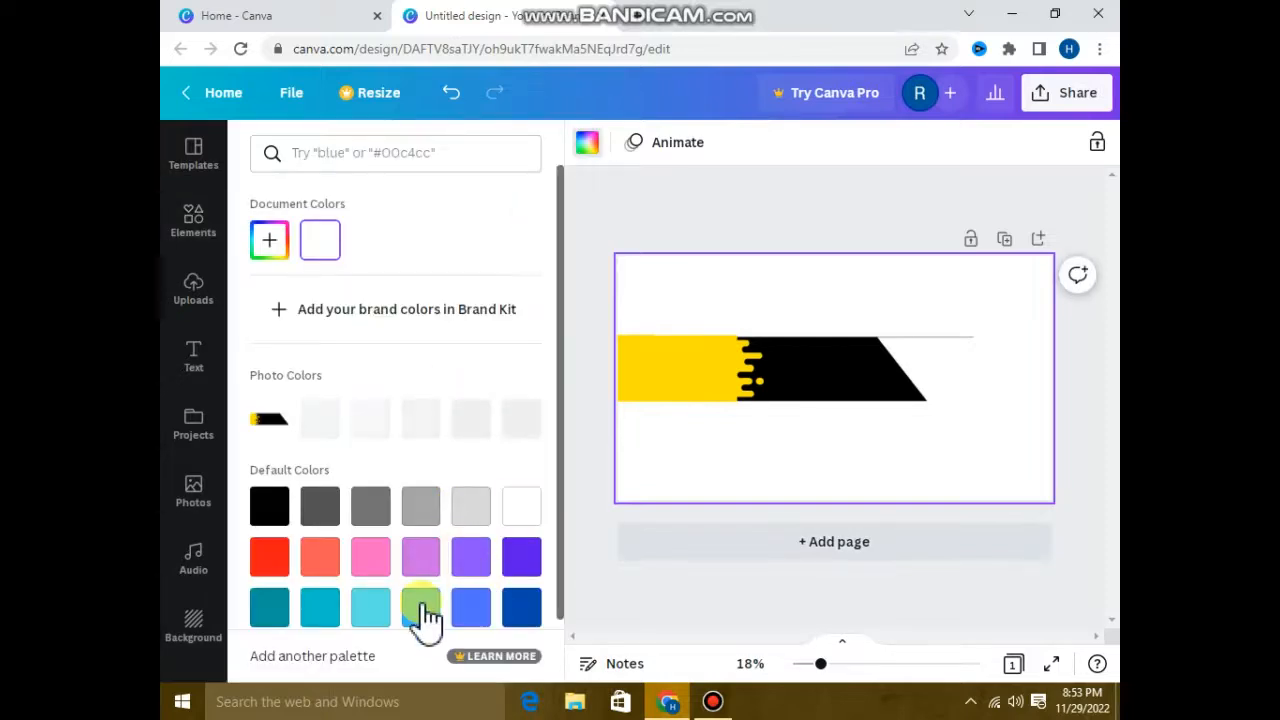
pyautogui.click(388, 600)
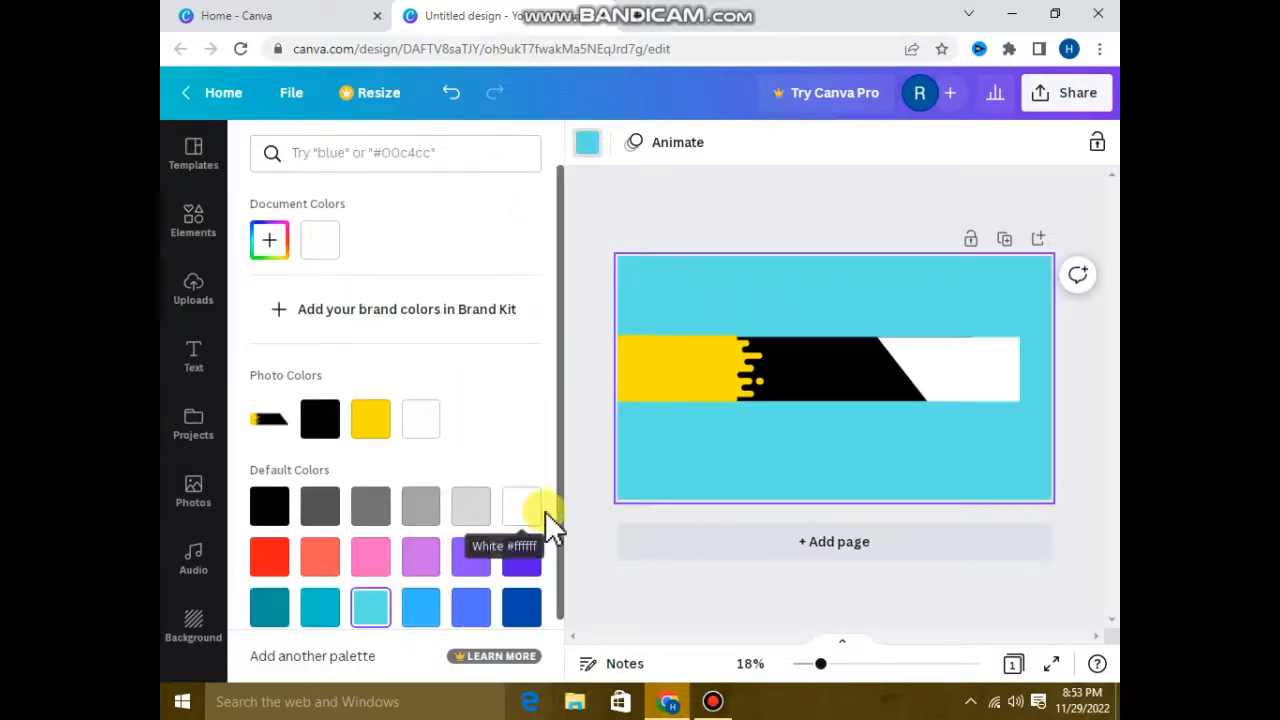
pyautogui.click(588, 522)
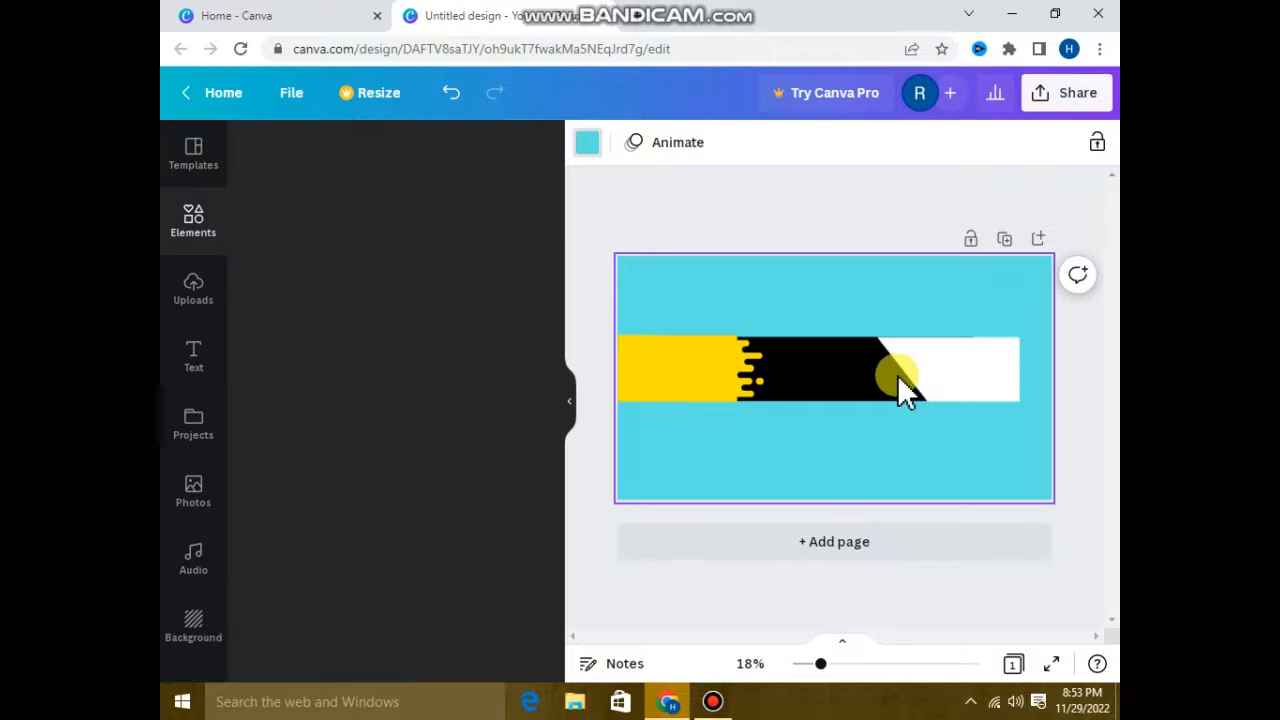
# Enlarge the banner image so that it fills the whole page to the lower-right corner.
pyautogui.click(999, 385)
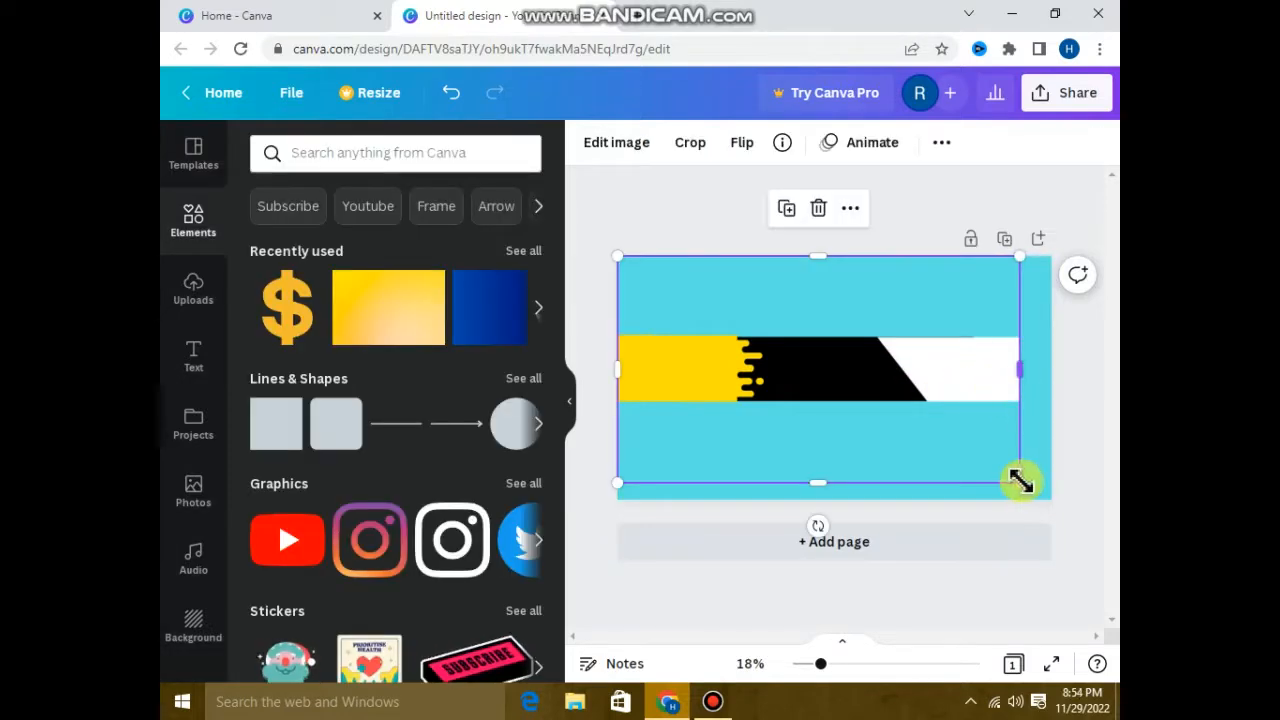
pyautogui.moveTo(1026, 491); pyautogui.dragTo(1053, 505)
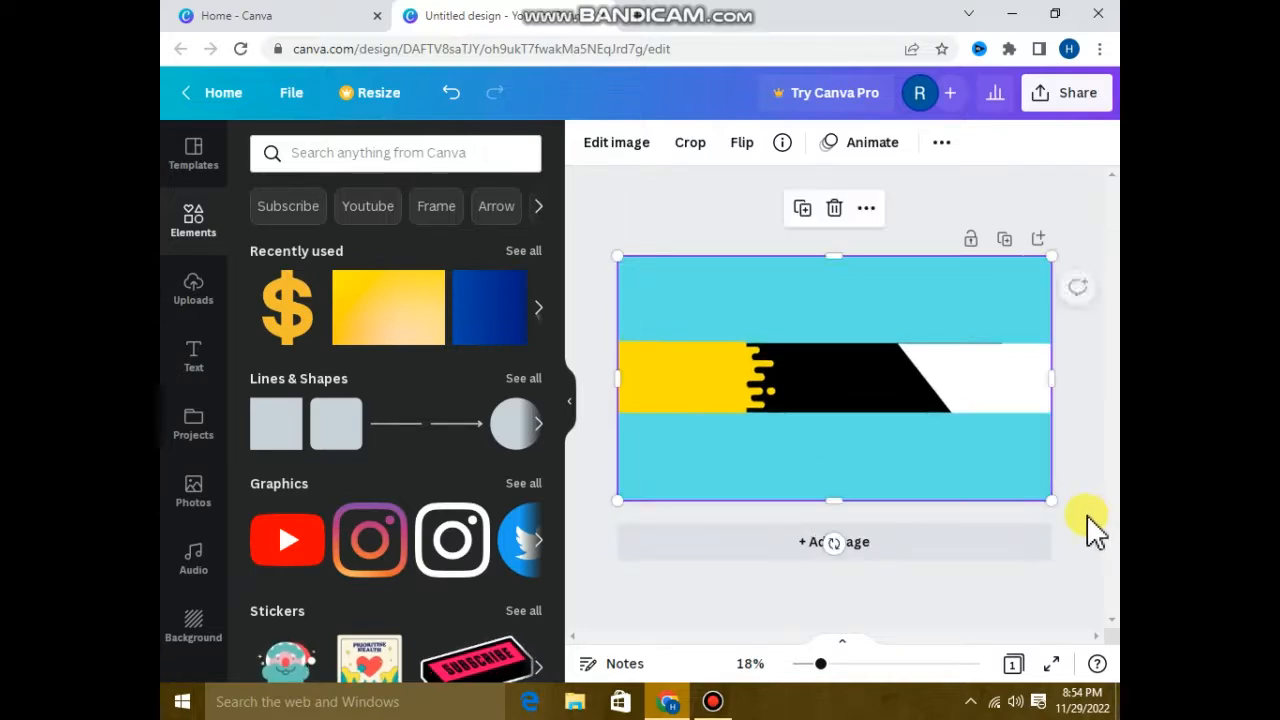
pyautogui.click(1095, 530)
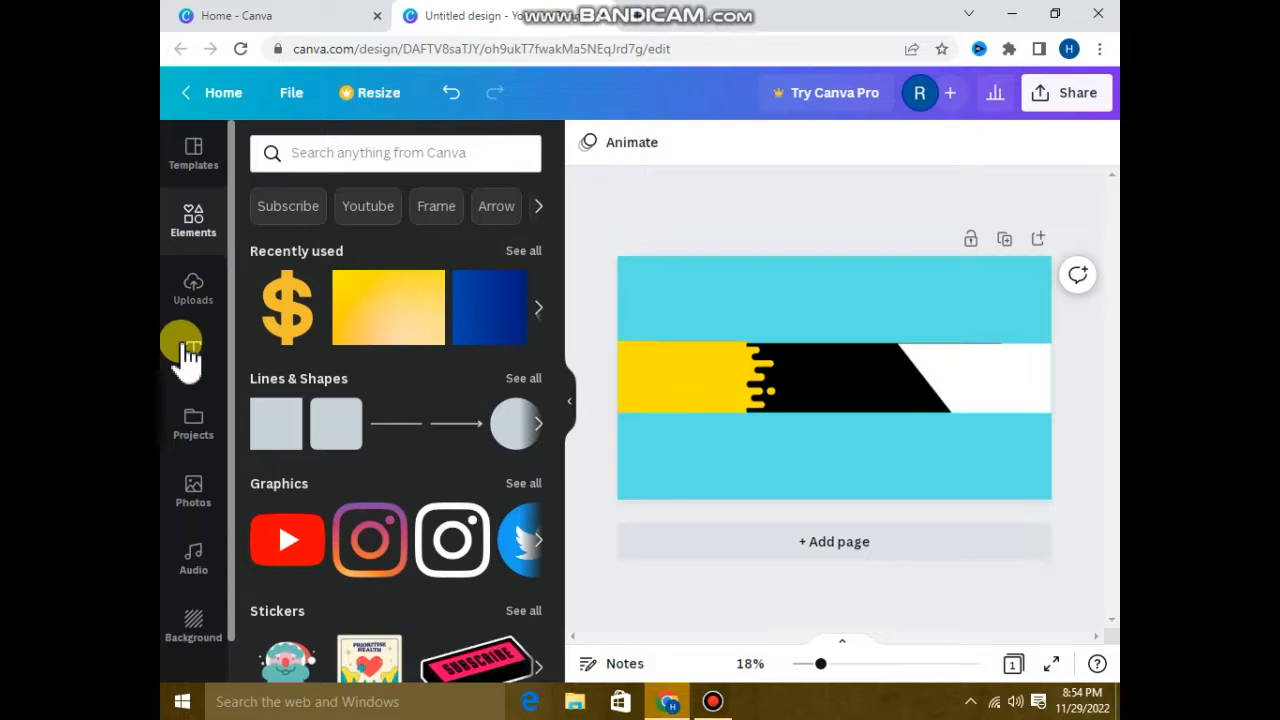
# Add a heading to the banner and enter the channel owner's full name as its text.
pyautogui.click(189, 355)
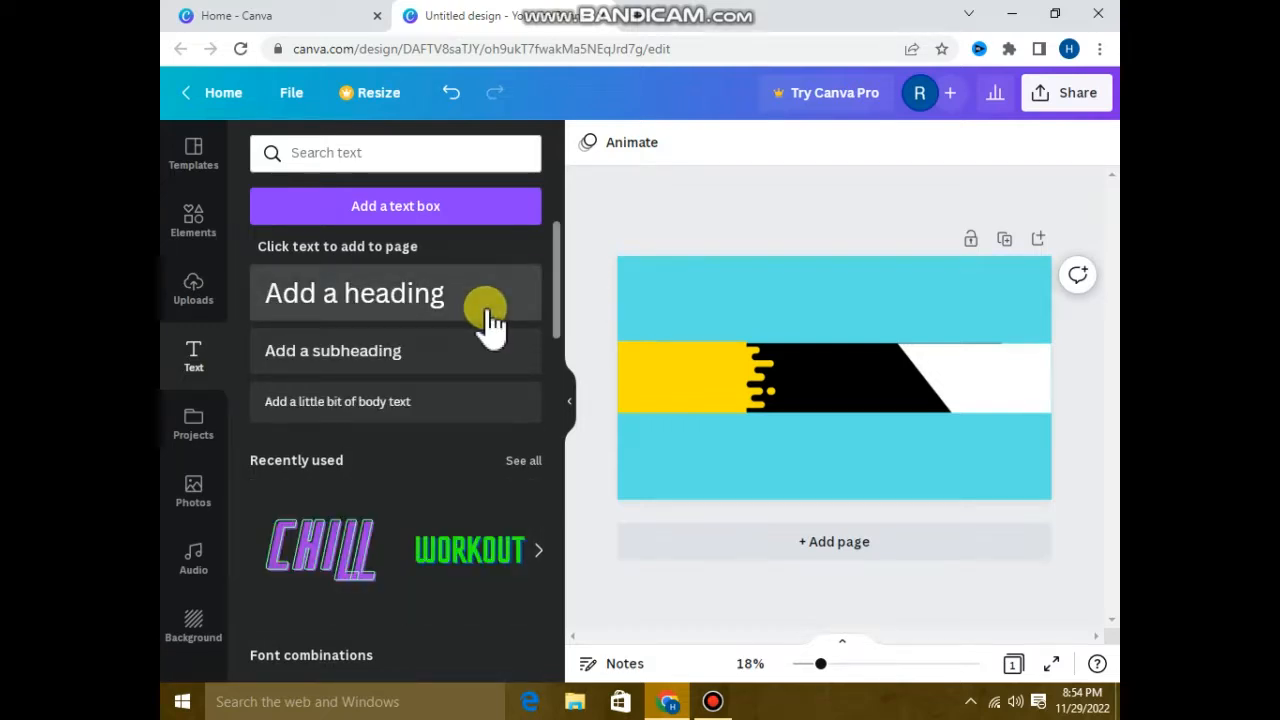
pyautogui.click(490, 318)
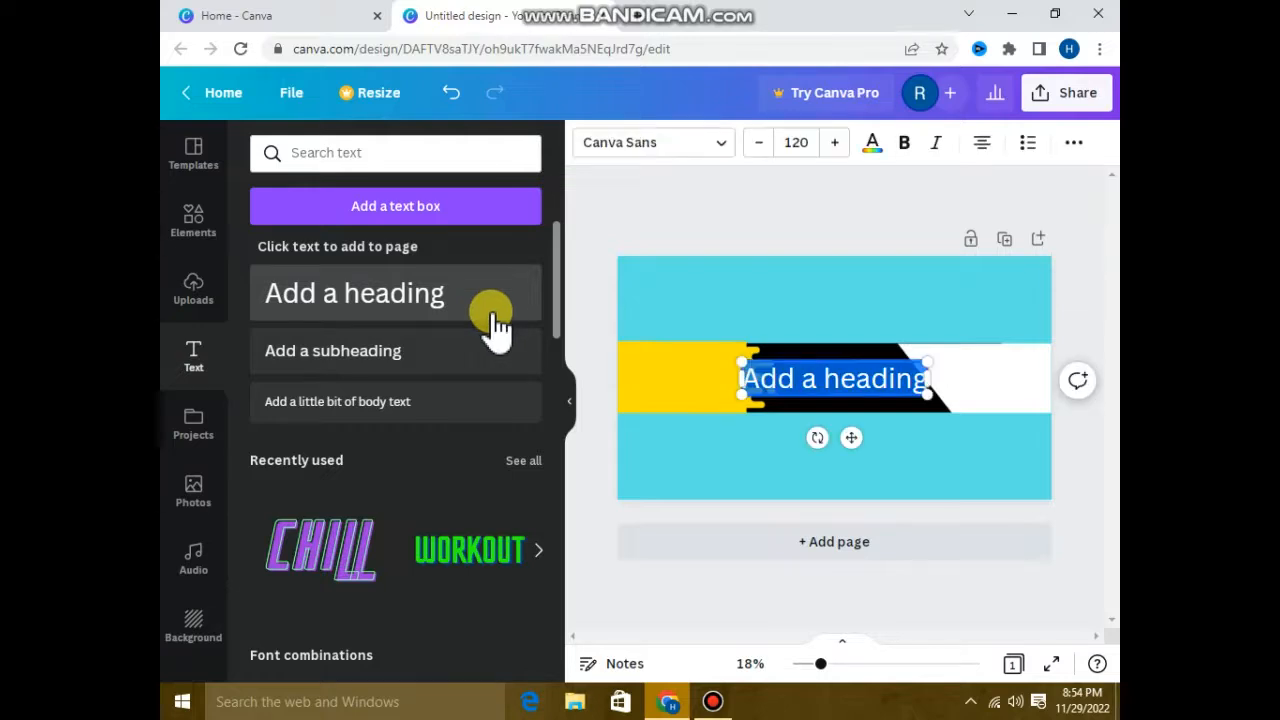
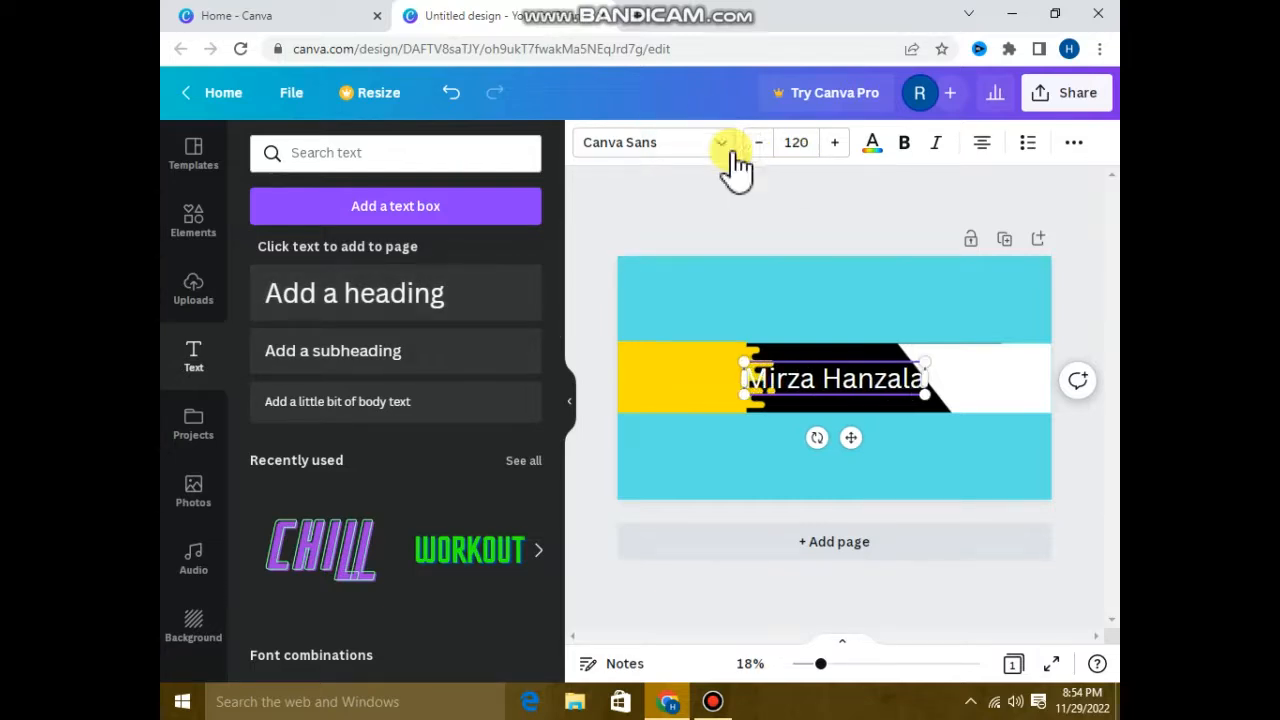
# Try Antonio Bold on the name heading, and settle on the Sprite Graffiti Shadow font.
pyautogui.click(694, 150)
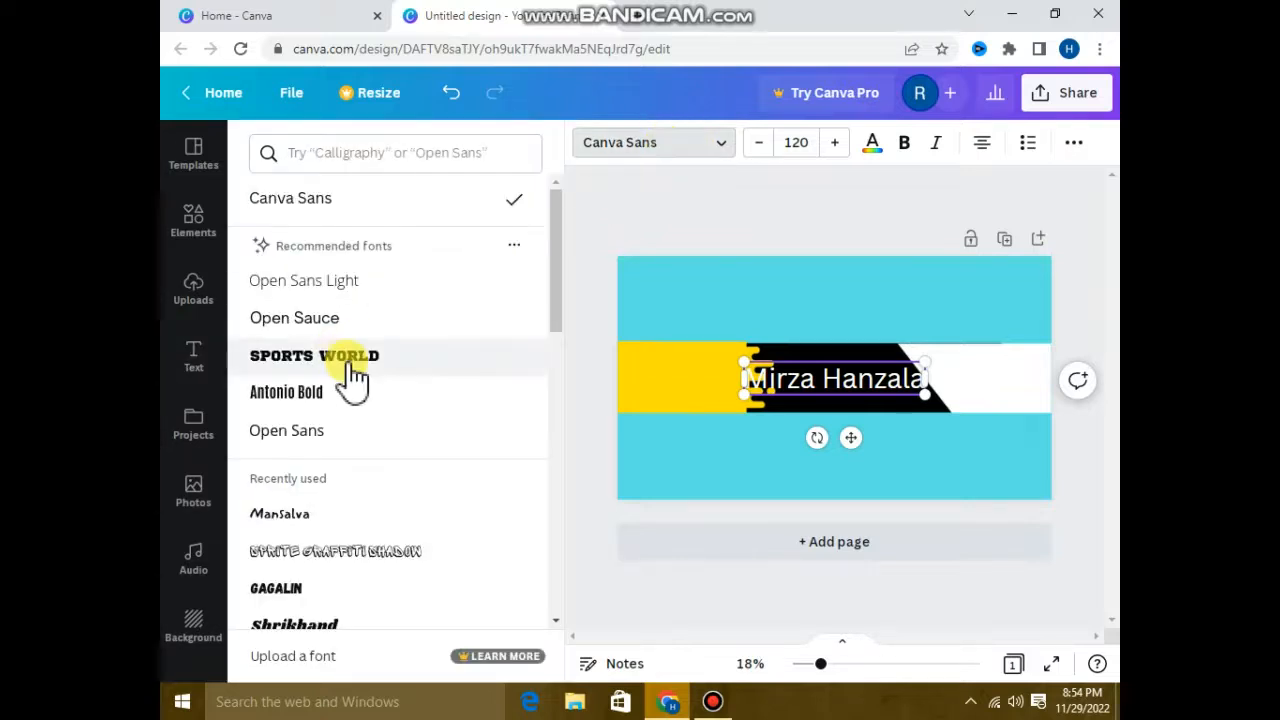
pyautogui.click(340, 400)
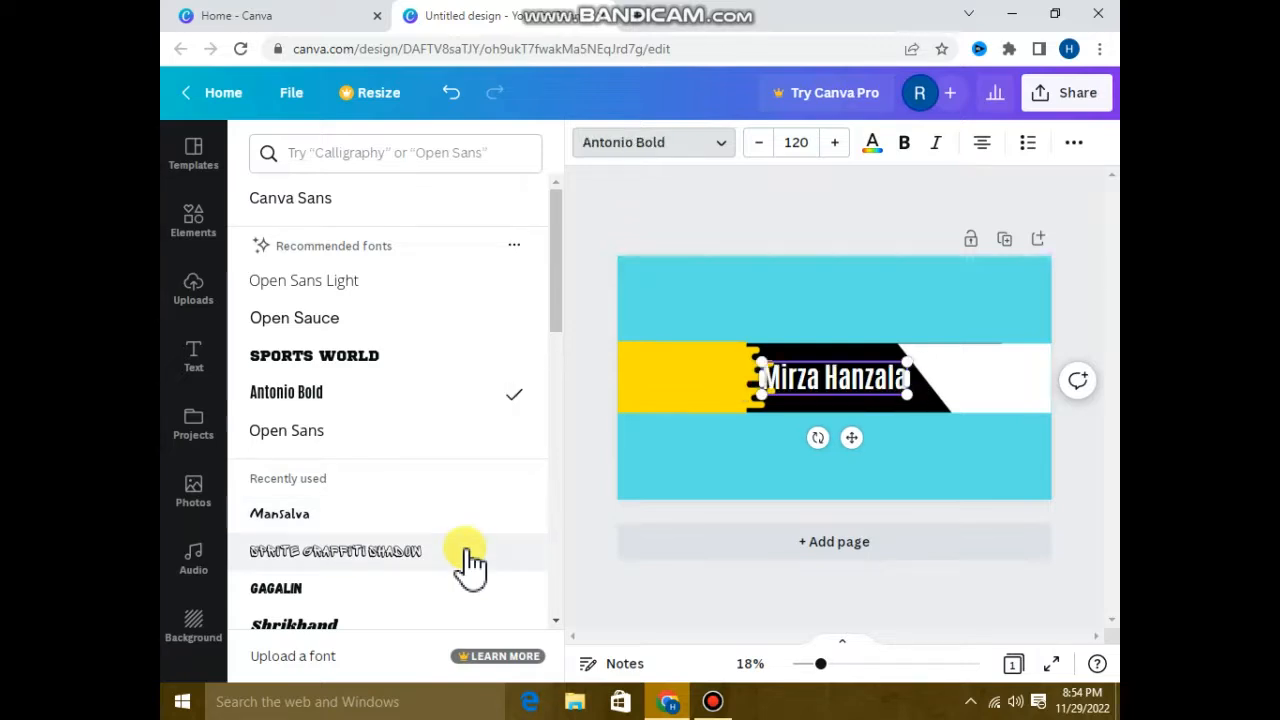
pyautogui.click(470, 563)
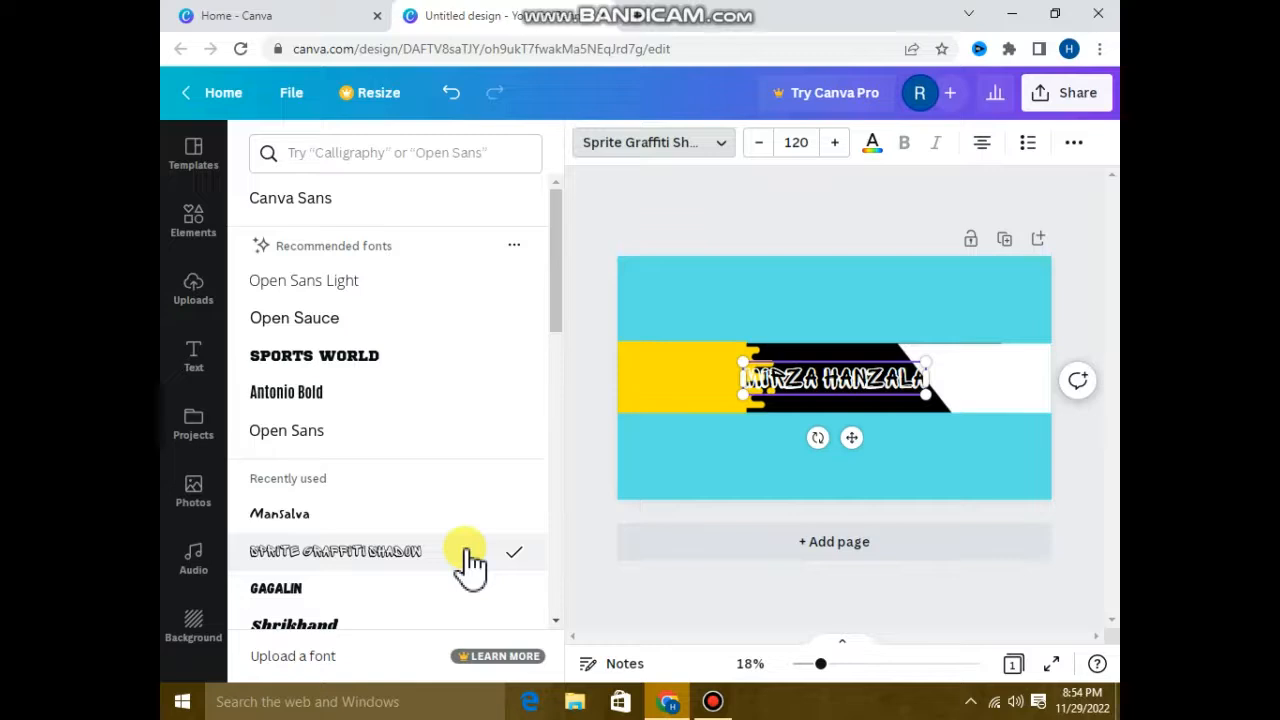
# Reduce the name heading's font size to 111 and move it up within the black band.
pyautogui.click(759, 145)
pyautogui.click(759, 145)
pyautogui.click(759, 145)
pyautogui.click(759, 145)
pyautogui.click(759, 145)
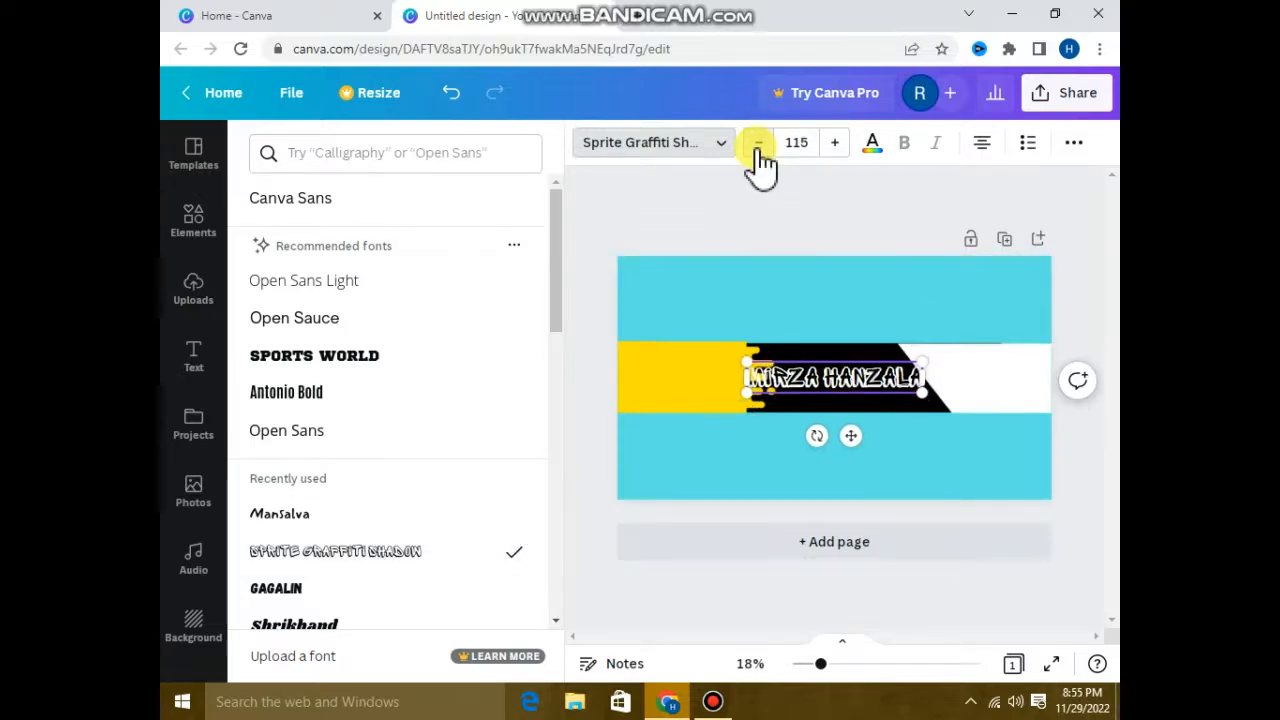
pyautogui.click(759, 145)
pyautogui.click(759, 145)
pyautogui.click(759, 145)
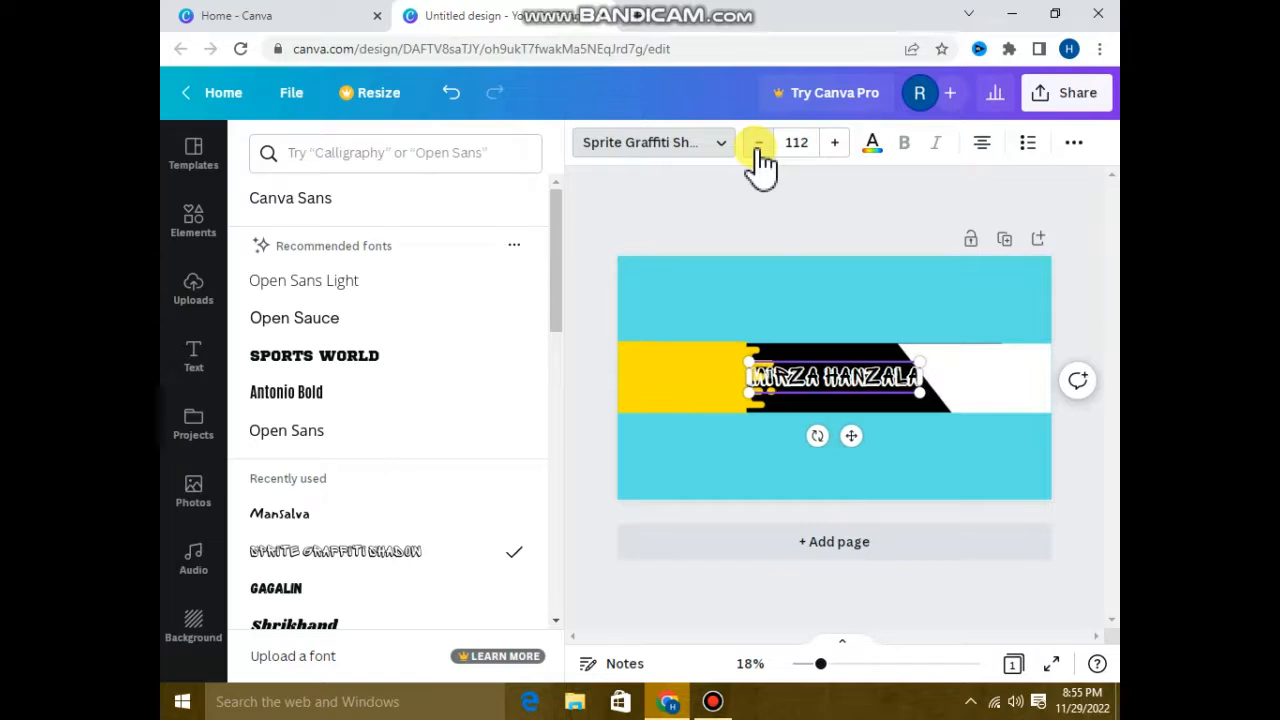
pyautogui.click(759, 145)
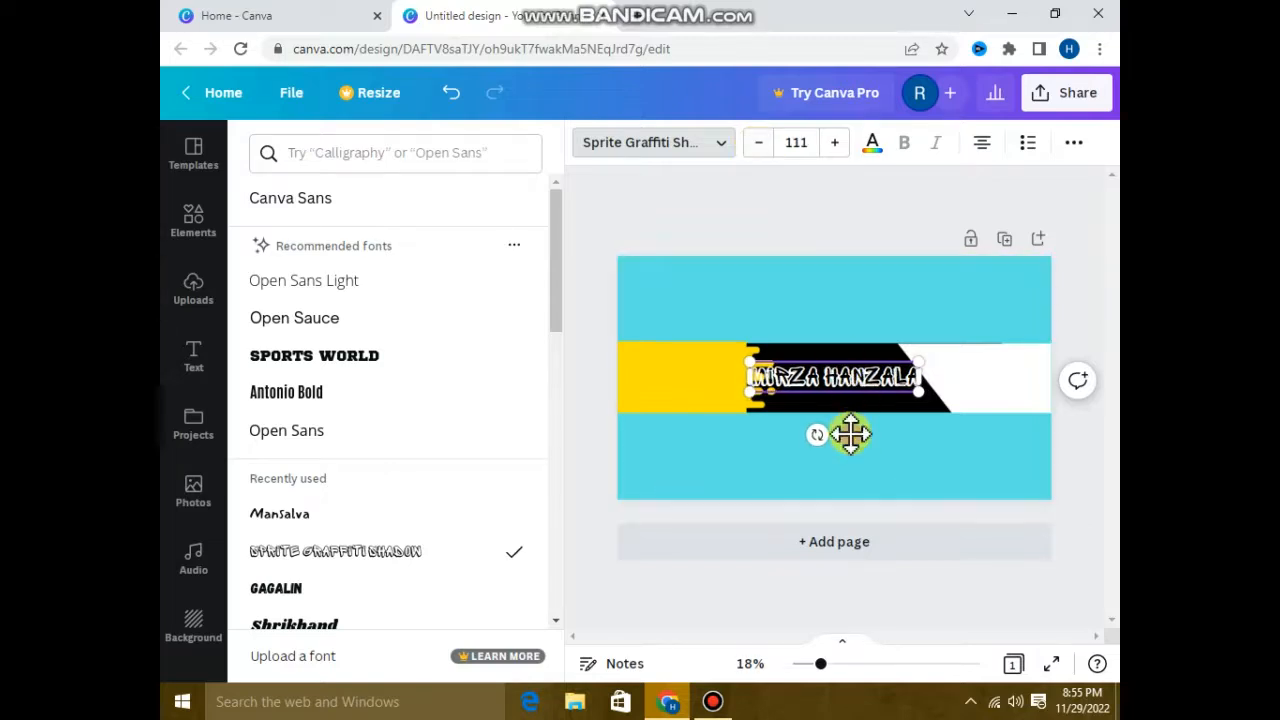
pyautogui.moveTo(850, 433); pyautogui.dragTo(850, 419)
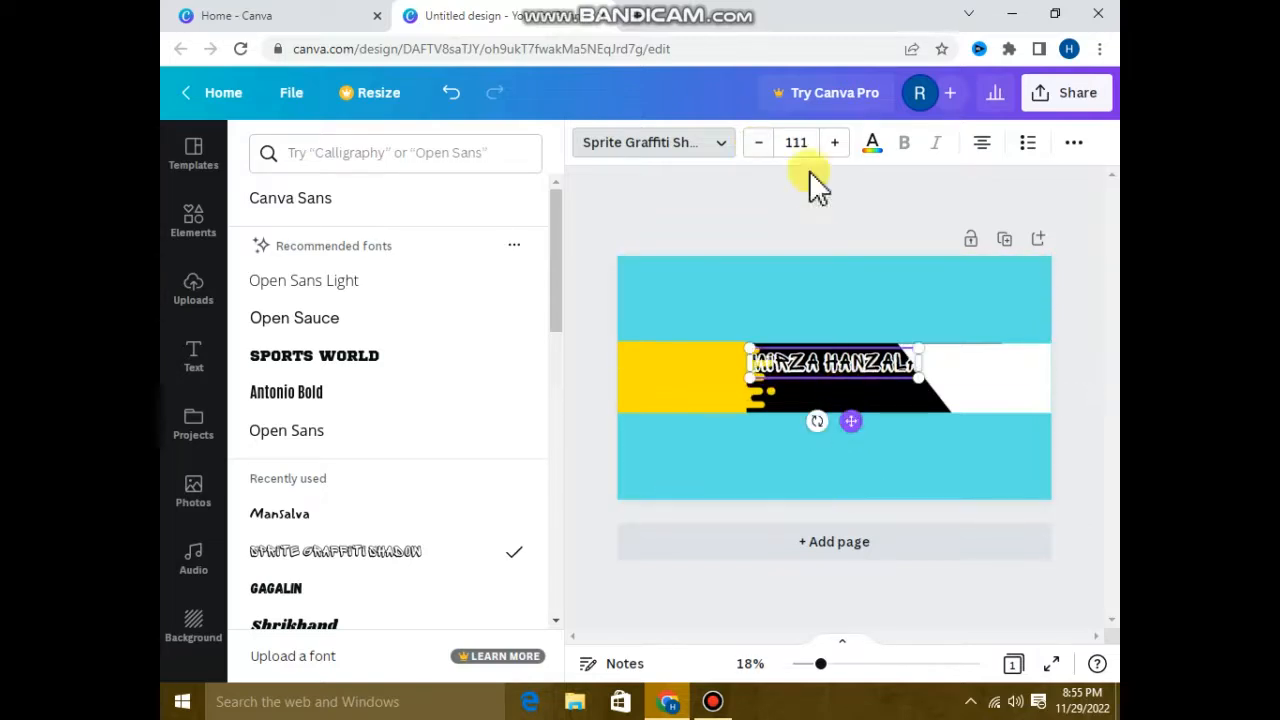
# Reduce the name heading's font size to 85 and shift it slightly right on the black band.
pyautogui.click(762, 146)
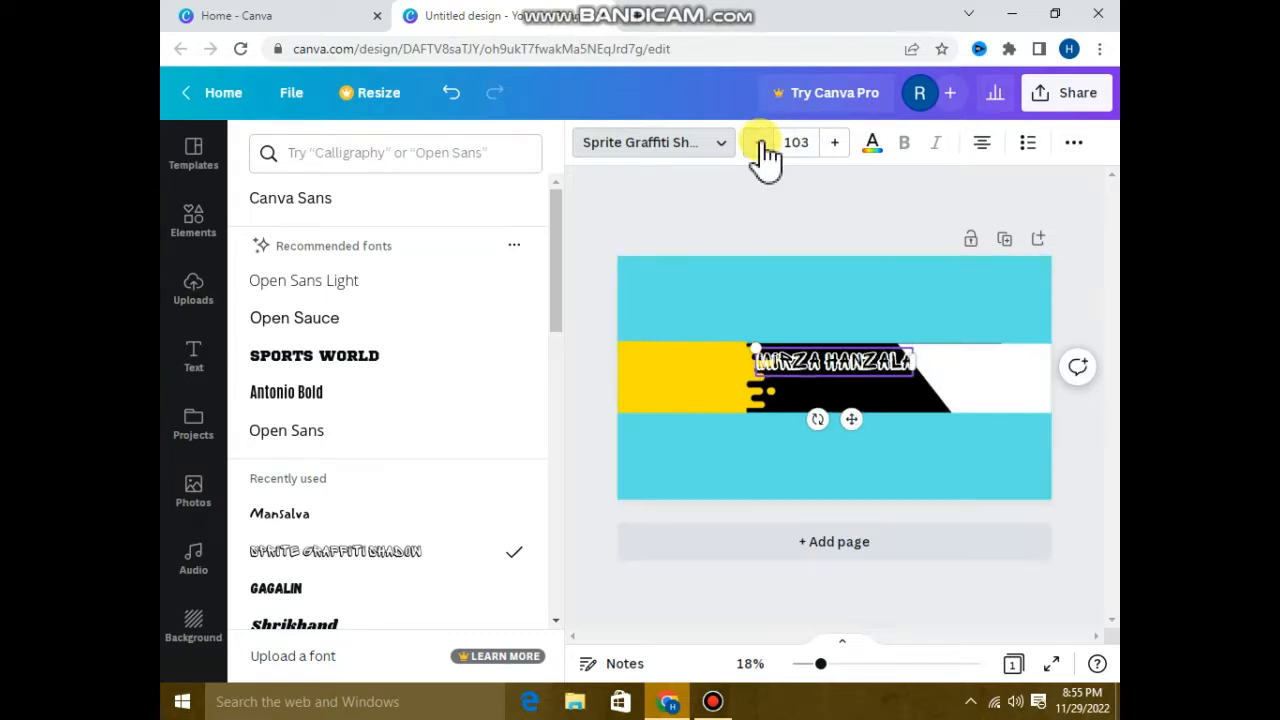
pyautogui.click(762, 146)
pyautogui.click(762, 146)
pyautogui.click(762, 146)
pyautogui.click(762, 146)
pyautogui.click(762, 146)
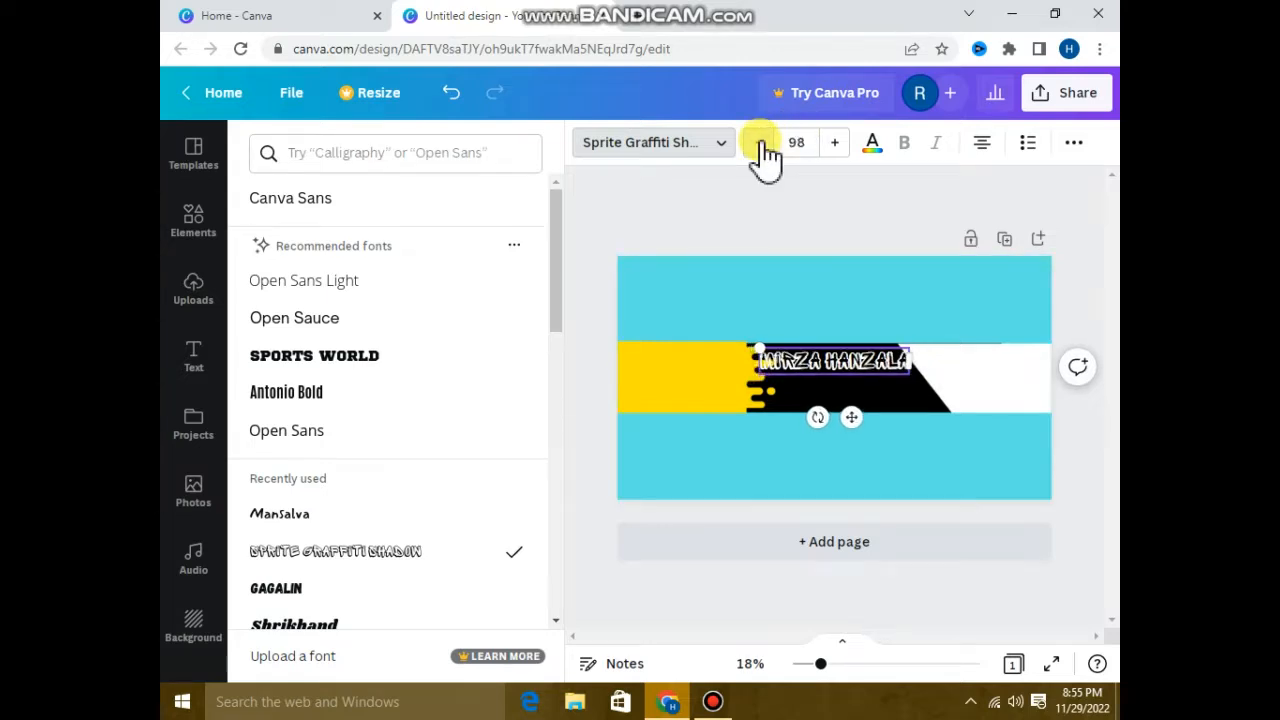
pyautogui.click(762, 146)
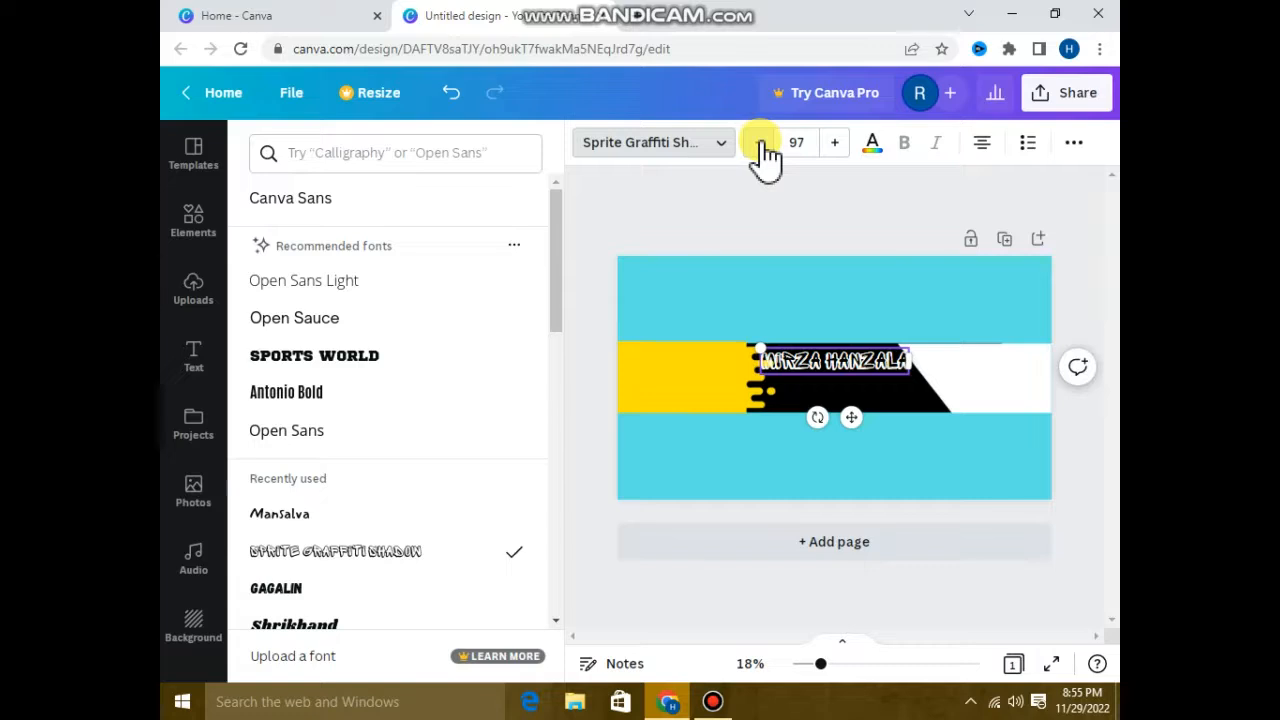
pyautogui.click(762, 146)
pyautogui.click(762, 146)
pyautogui.click(762, 146)
pyautogui.click(762, 146)
pyautogui.click(762, 146)
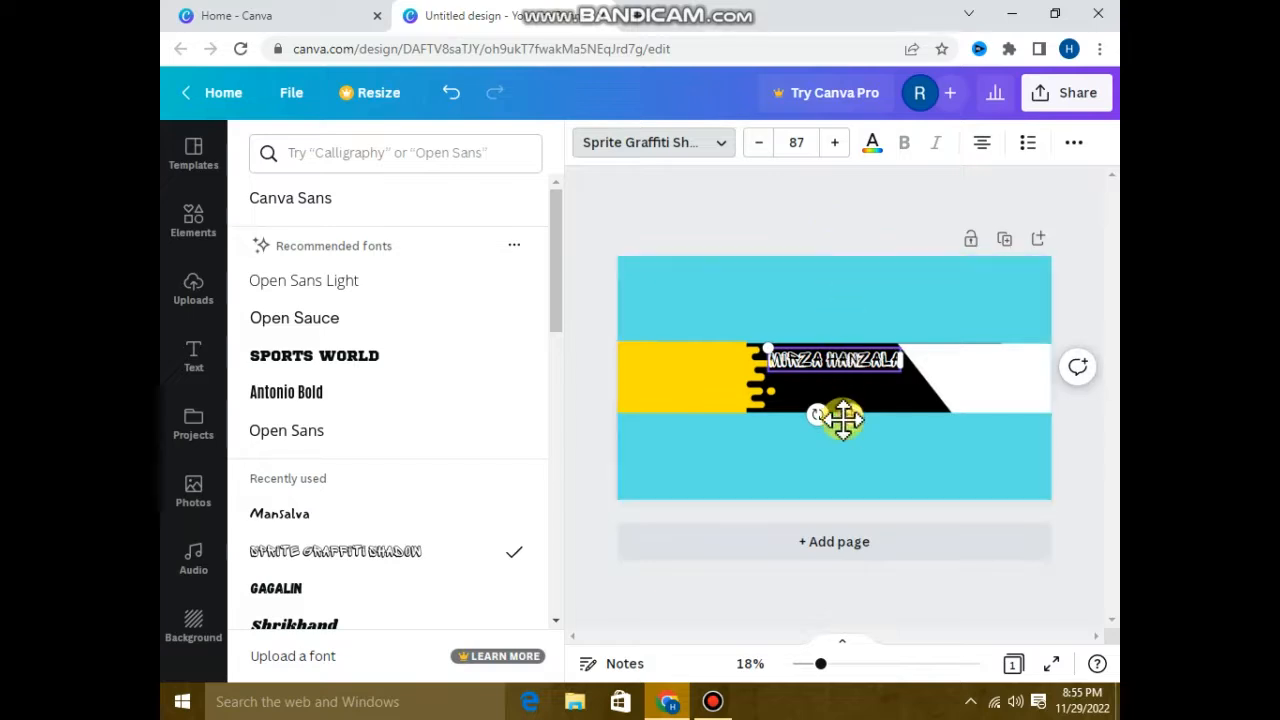
pyautogui.moveTo(849, 419); pyautogui.dragTo(861, 420)
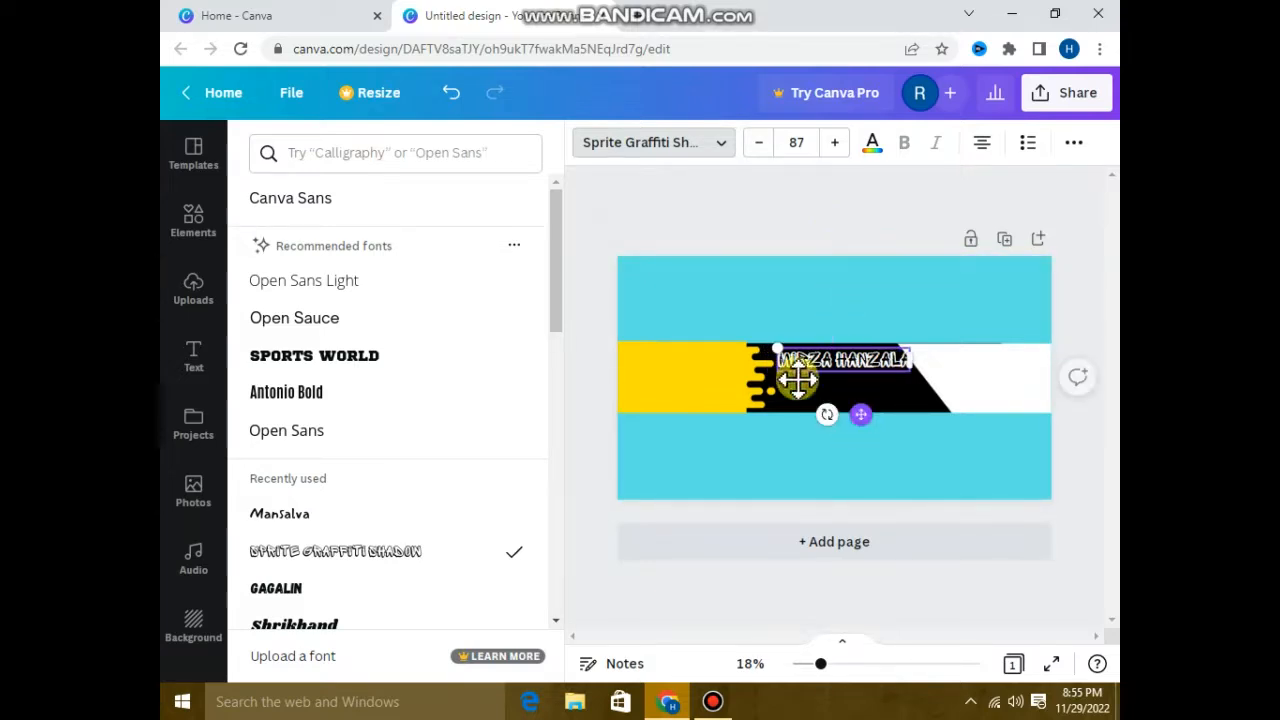
pyautogui.doubleClick(759, 150)
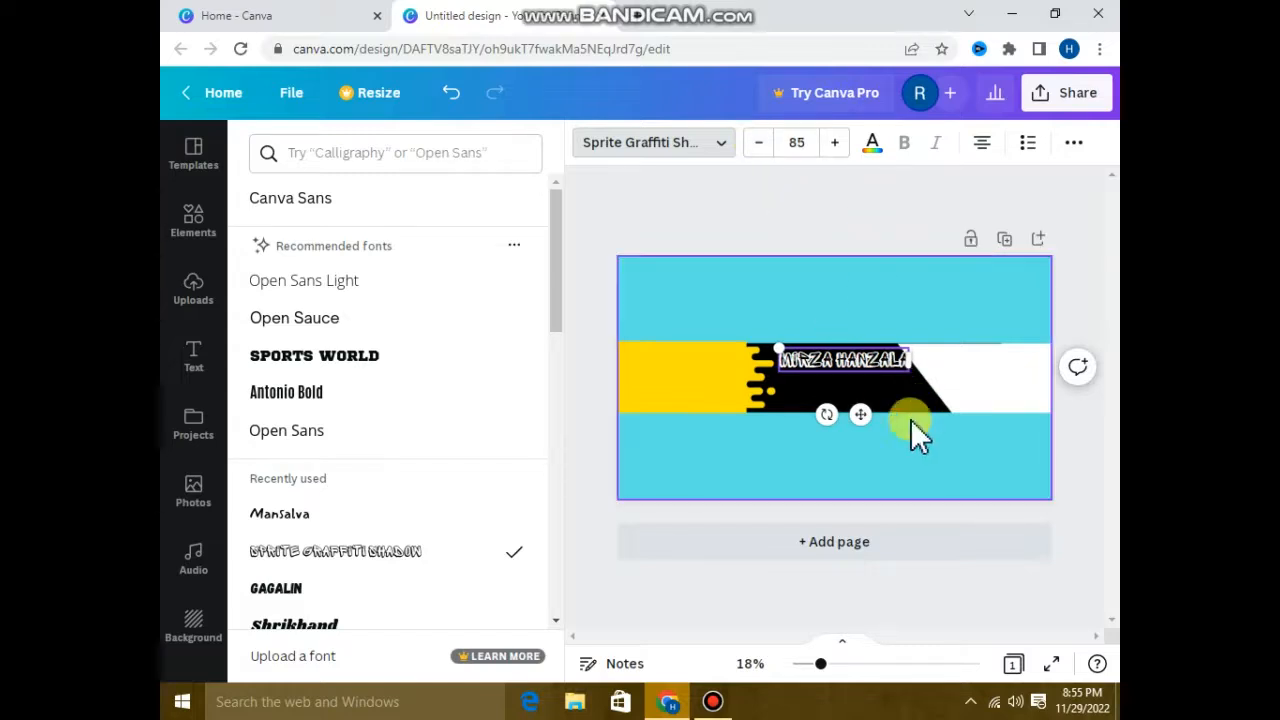
# Fine-tune the name heading's position along the upper edge of the black band, slightly right of the page center.
pyautogui.moveTo(864, 418); pyautogui.dragTo(864, 416)
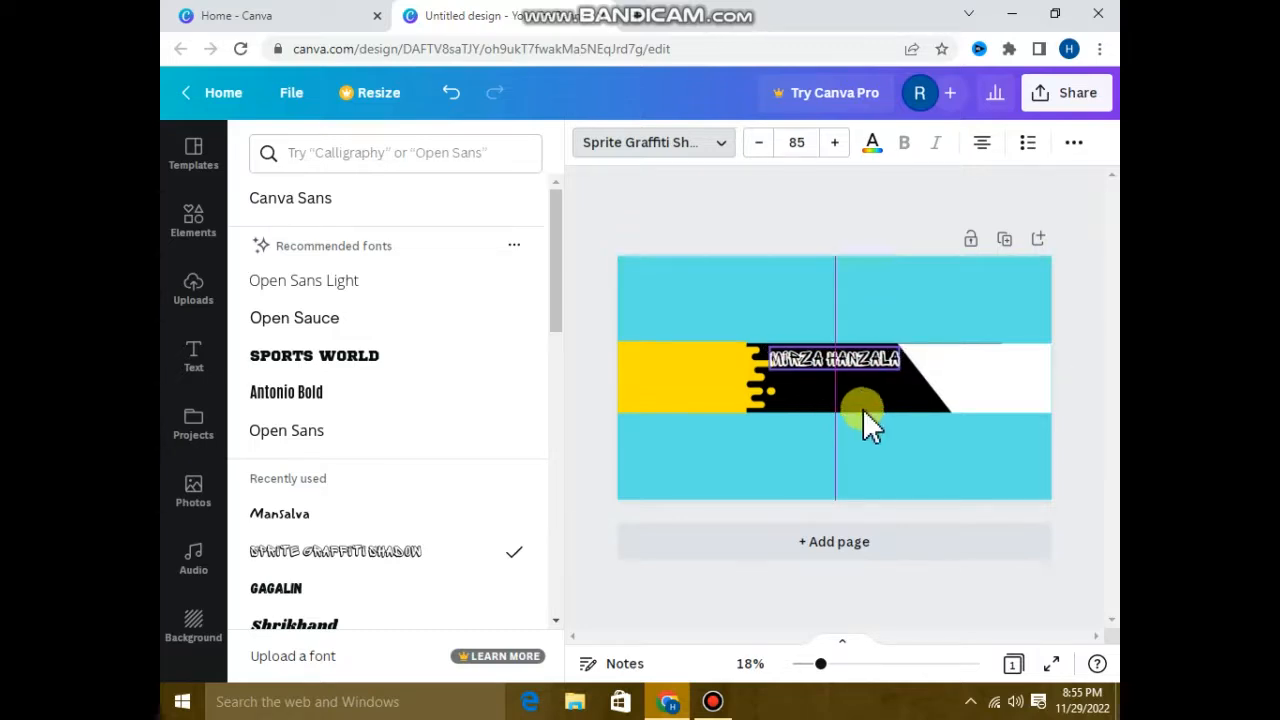
pyautogui.click(875, 358)
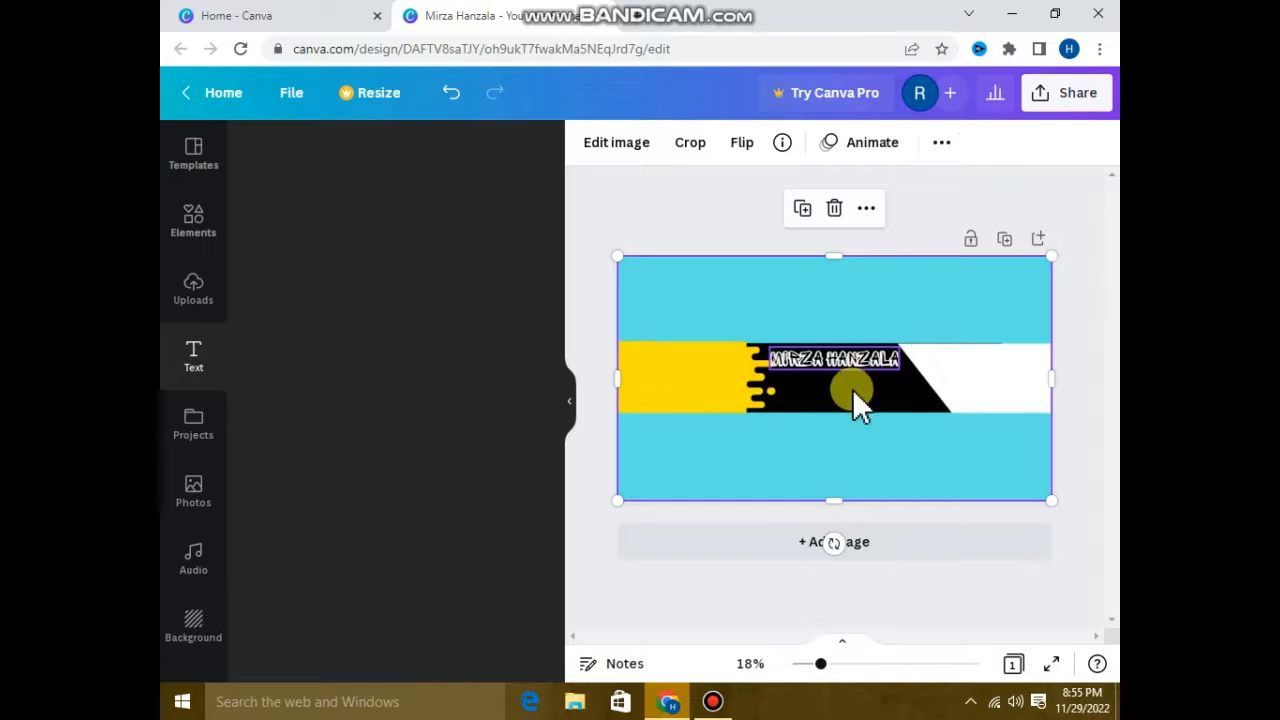
pyautogui.click(857, 369)
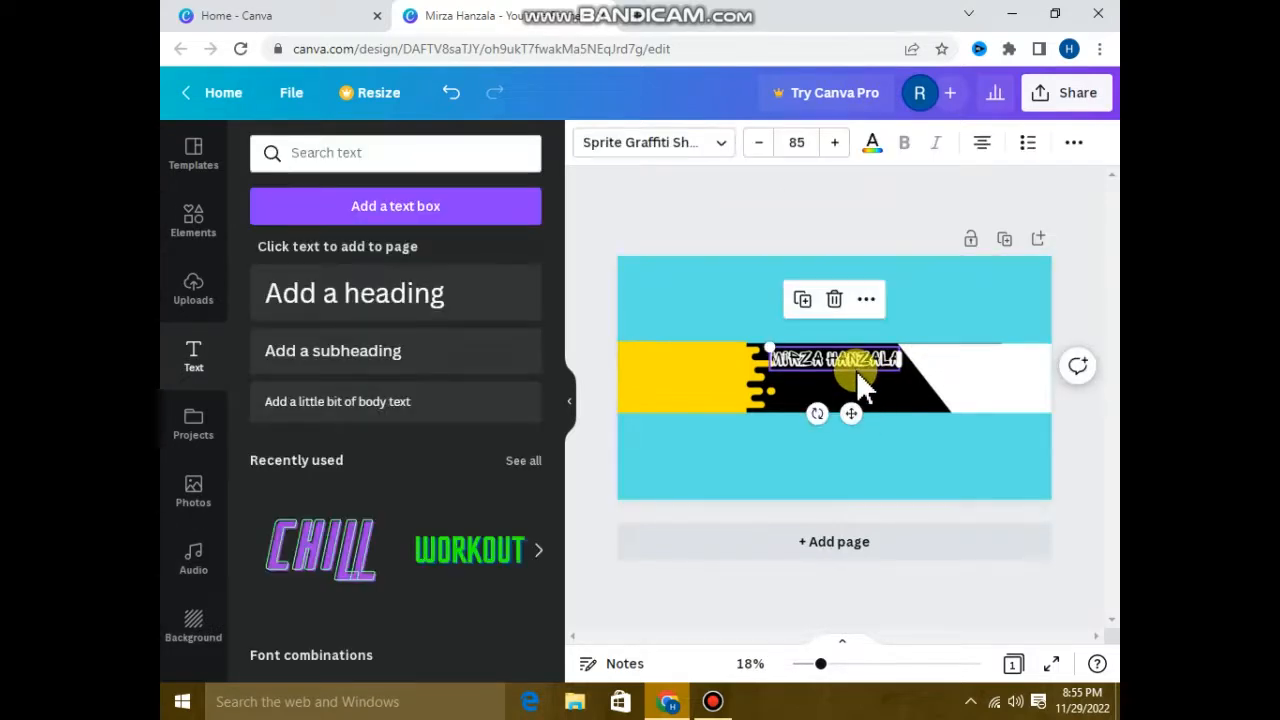
pyautogui.moveTo(847, 418); pyautogui.dragTo(853, 418)
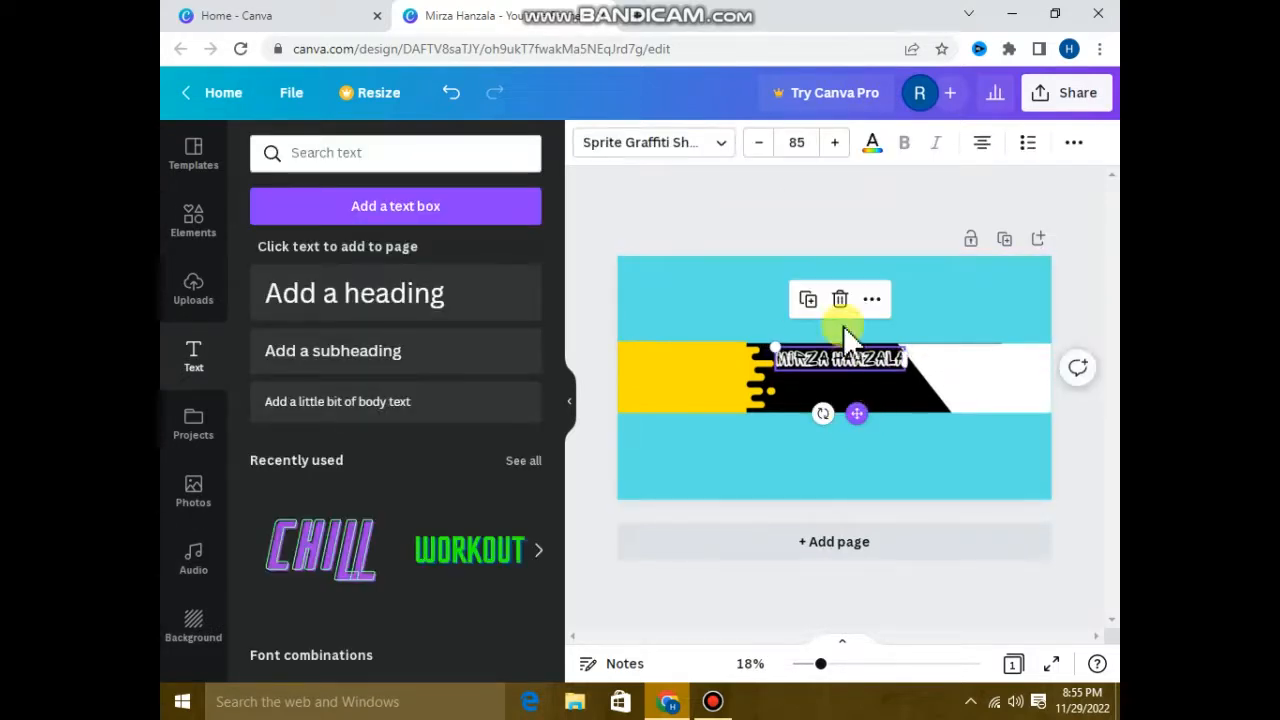
# Add a new heading that reads "Subscribe Now" with a row of dashes before and after it.
pyautogui.click(656, 205)
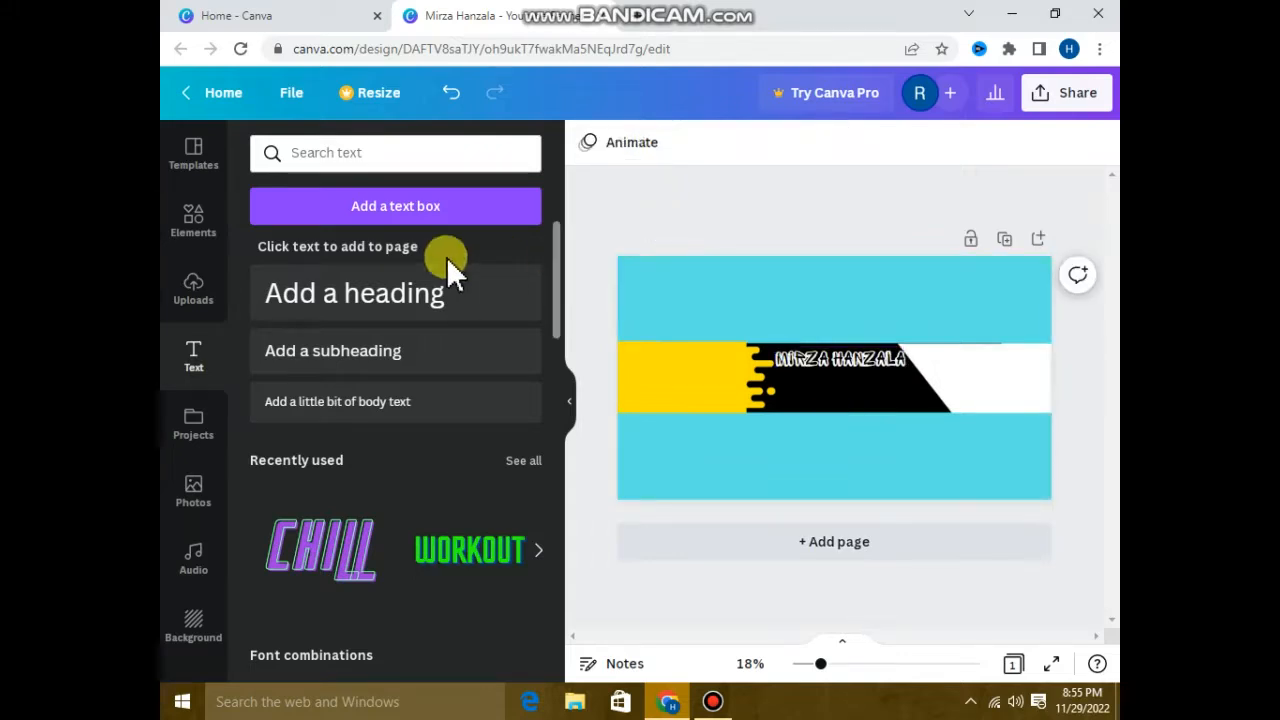
pyautogui.click(437, 312)
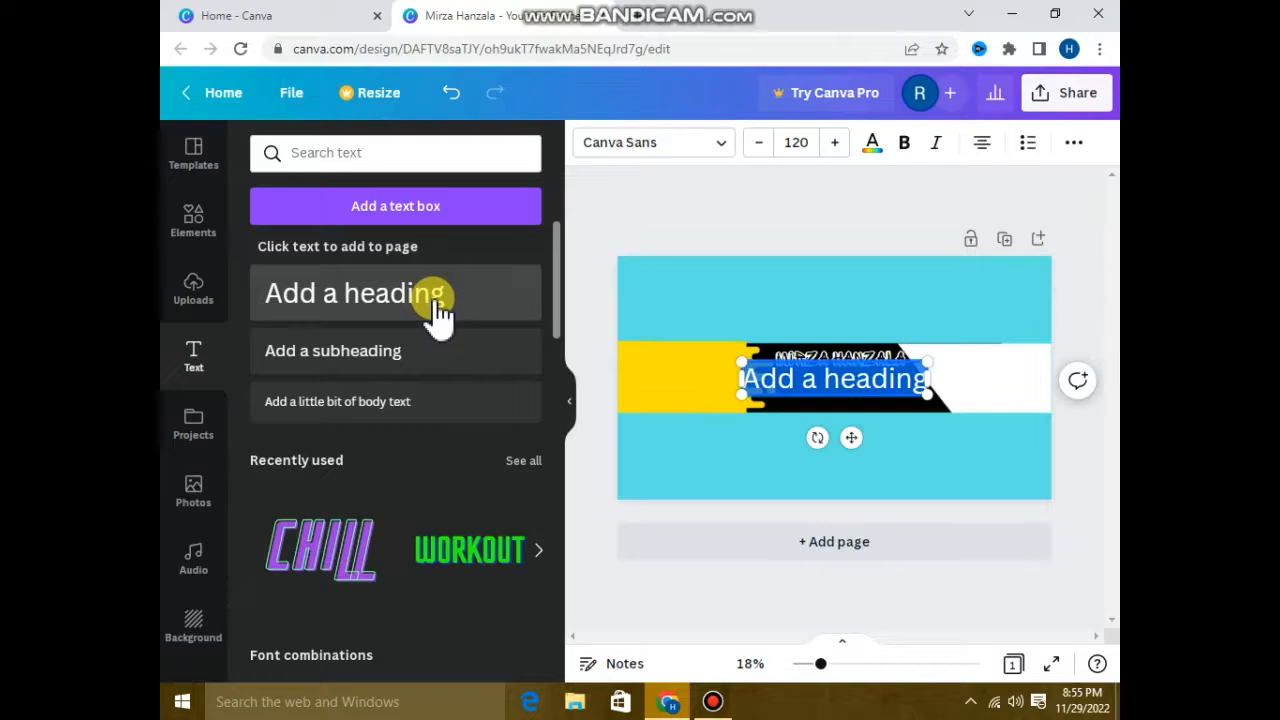
pyautogui.press('BackSpace')
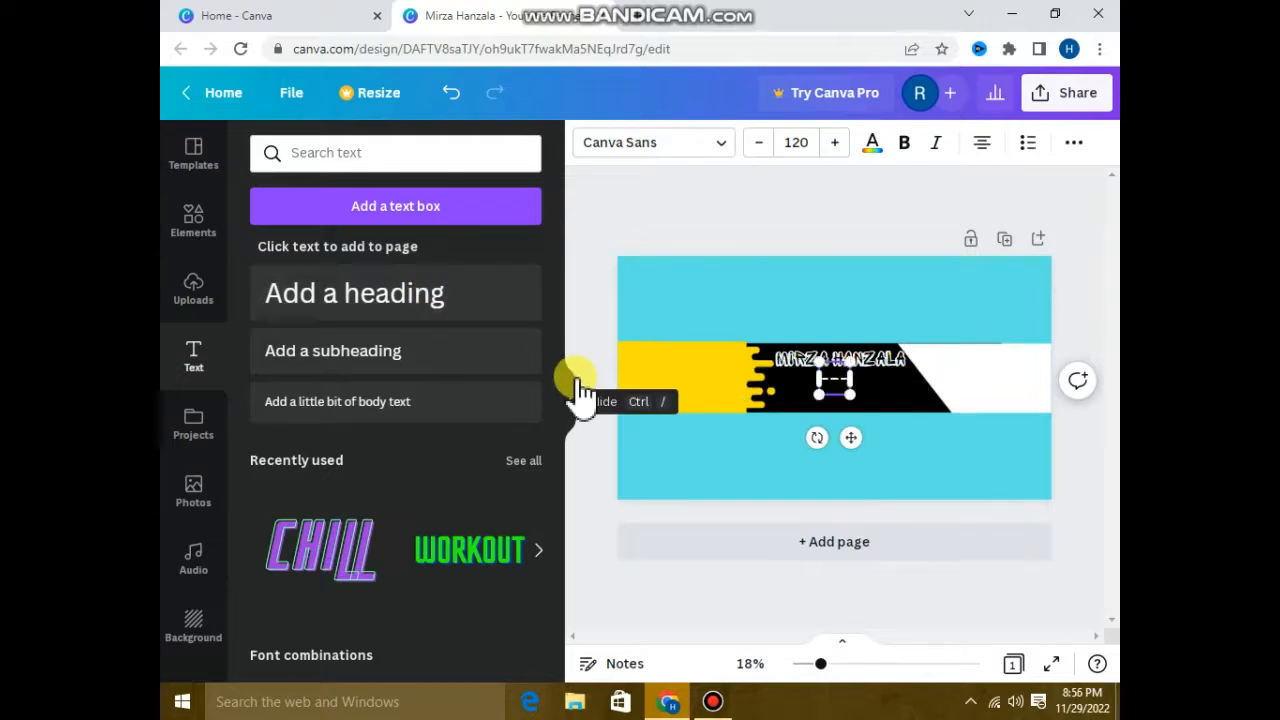
pyautogui.write('Subs')
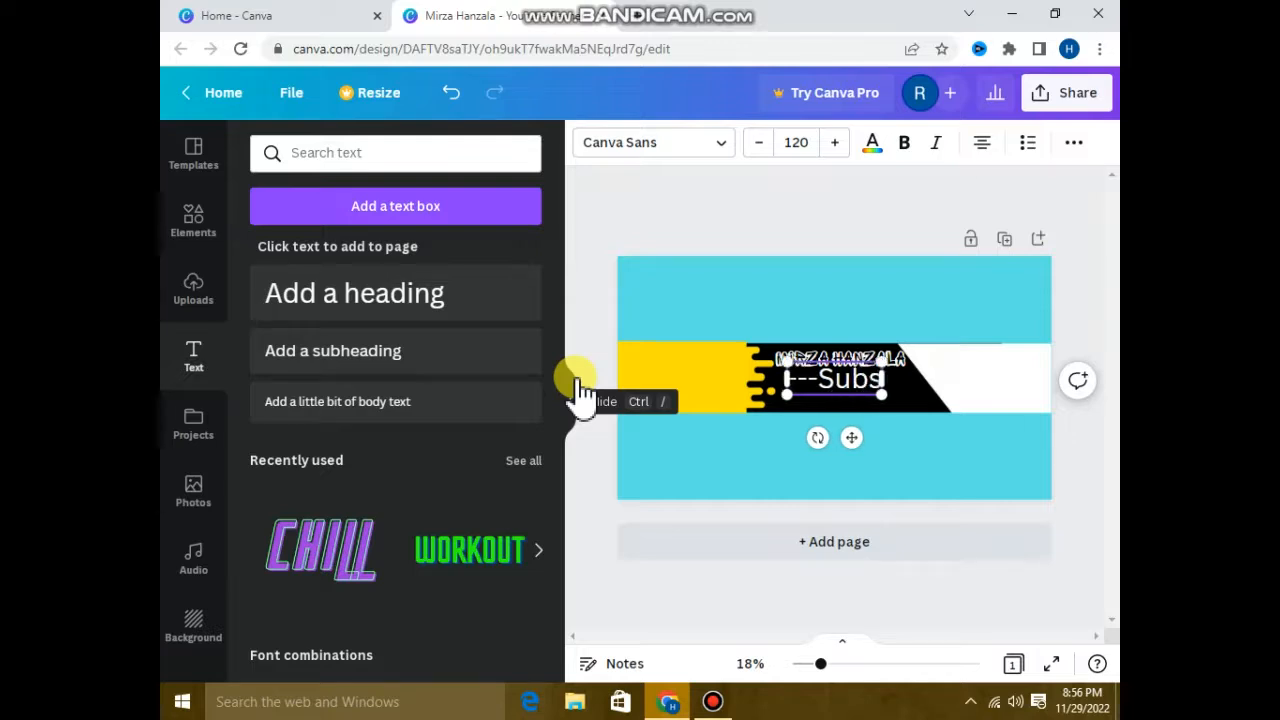
pyautogui.write('cribe')
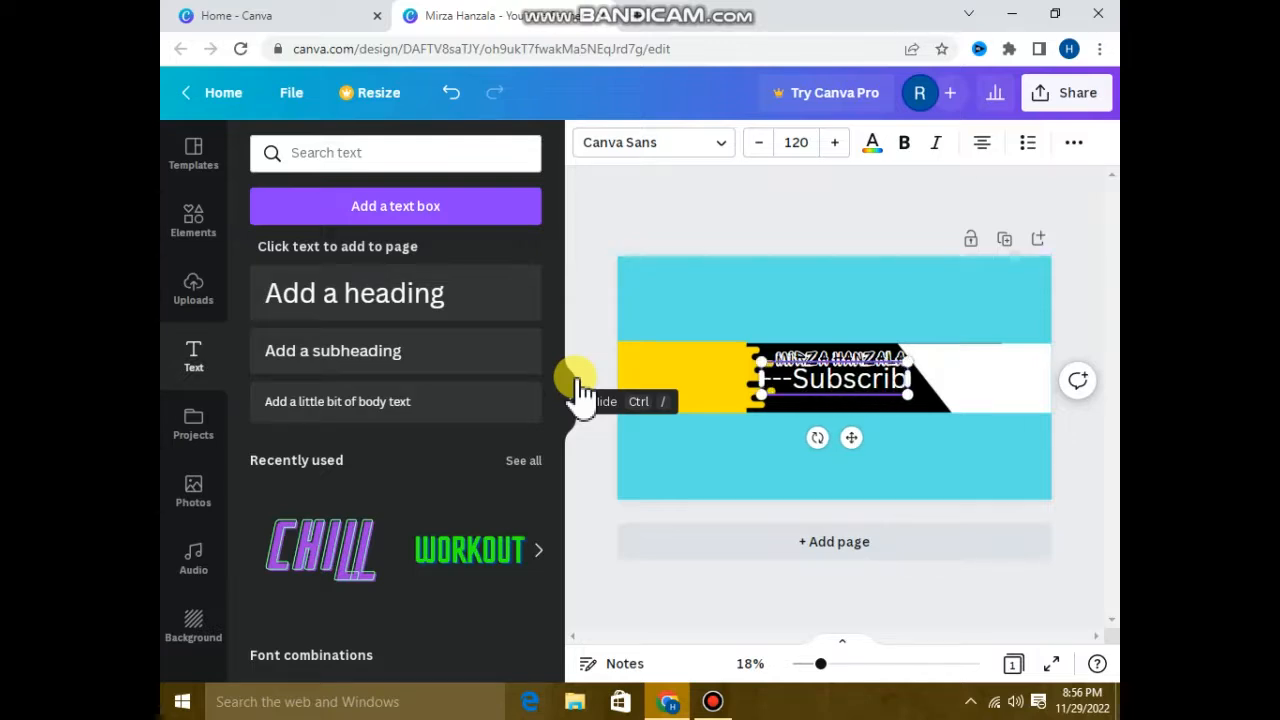
pyautogui.write('!')
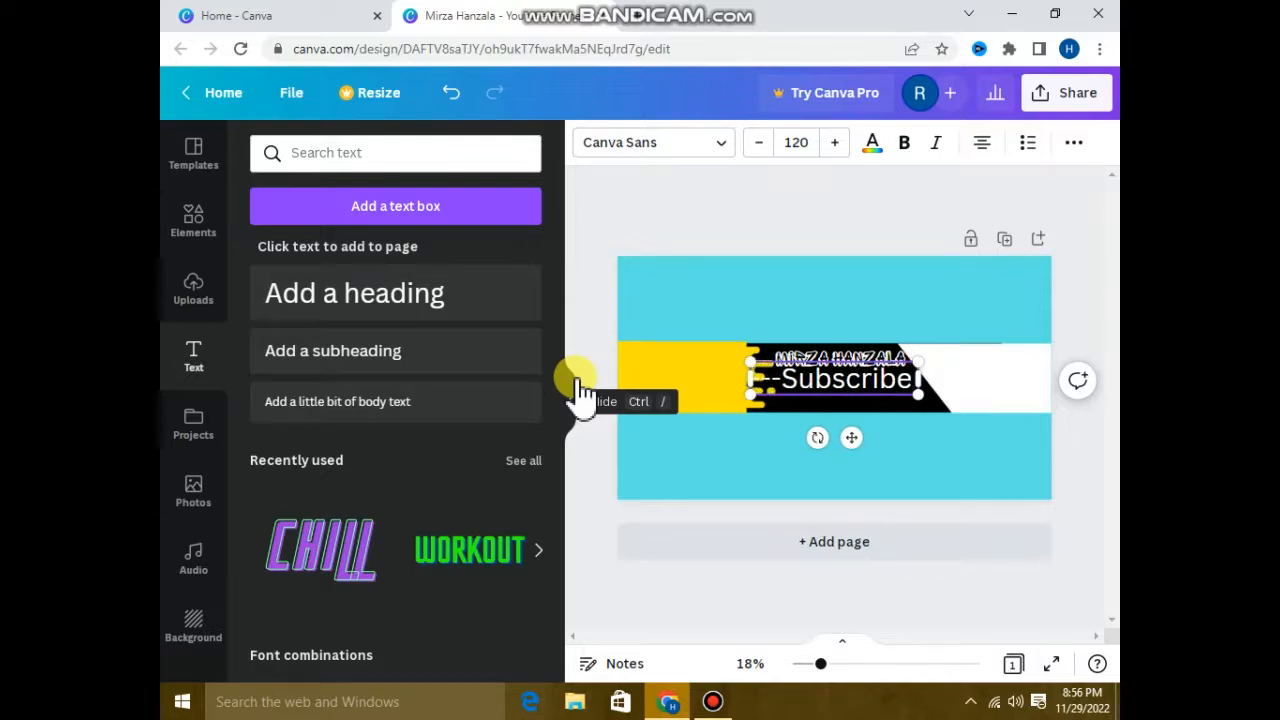
pyautogui.press('BackSpace')
pyautogui.write(' N')
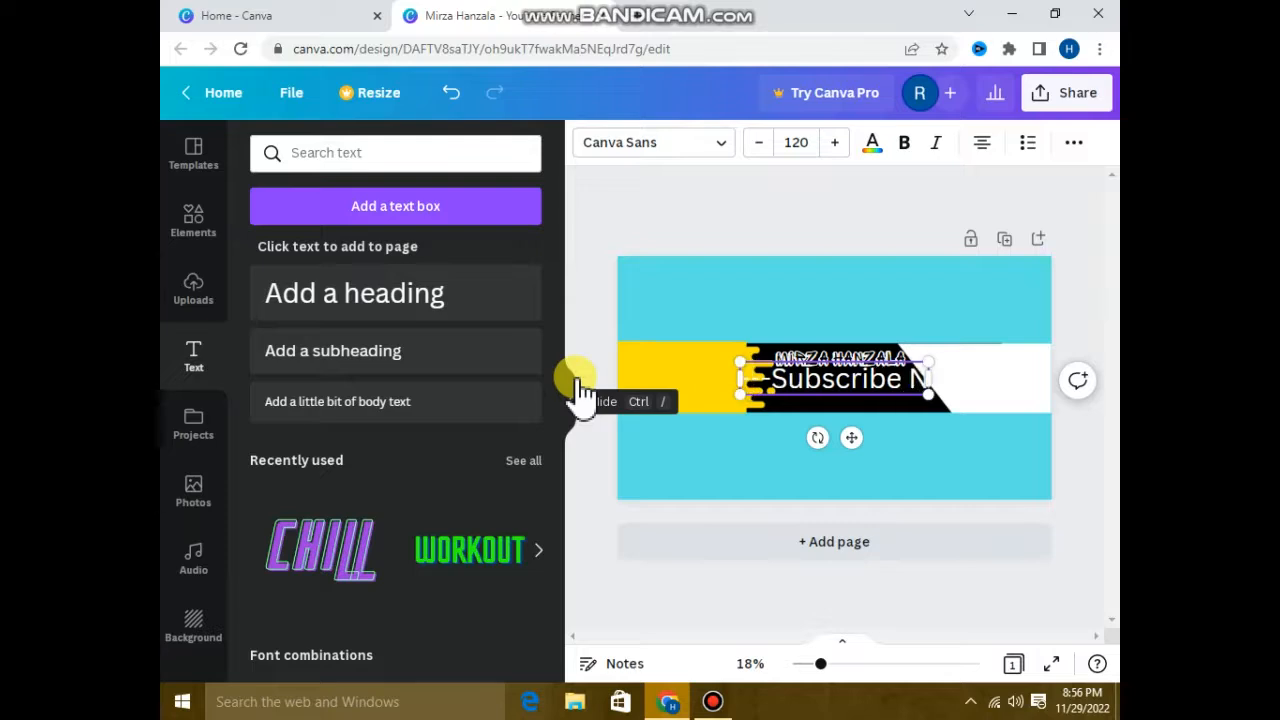
pyautogui.write('ow')
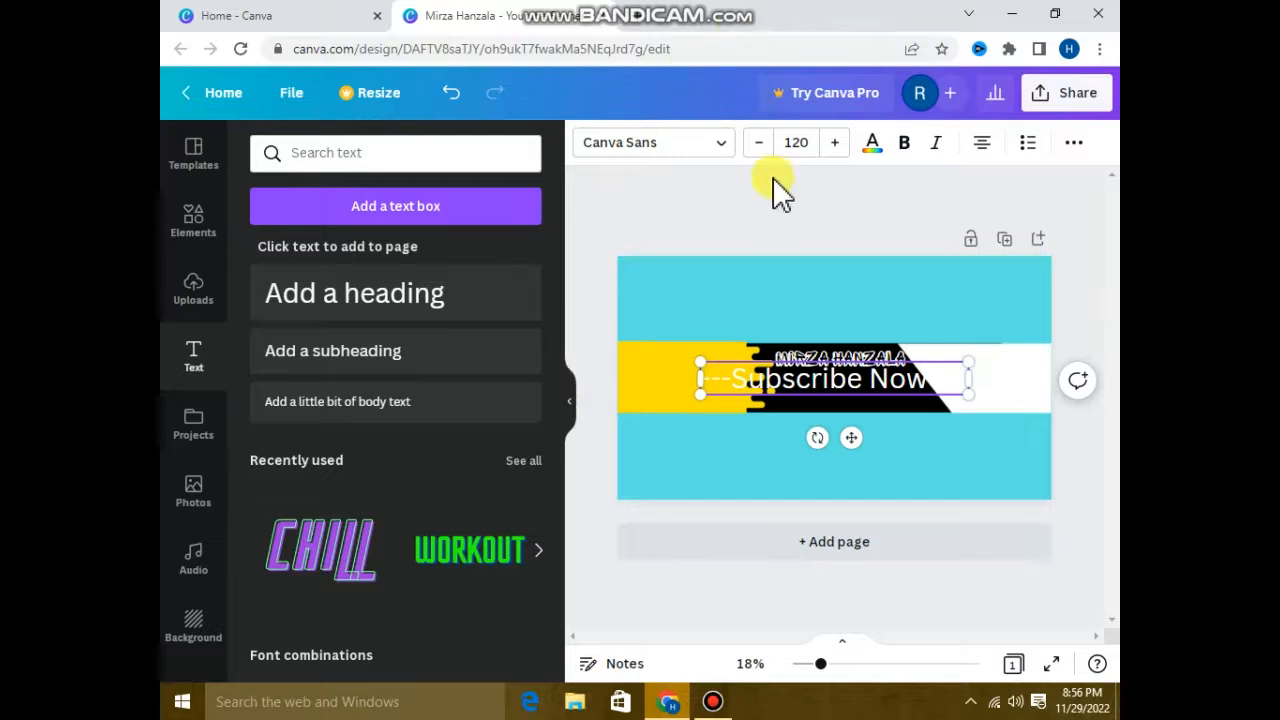
# Set the Subscribe Now heading to size 72 in the Shrikhand font and remove one surplus trailing dash.
pyautogui.click(792, 144)
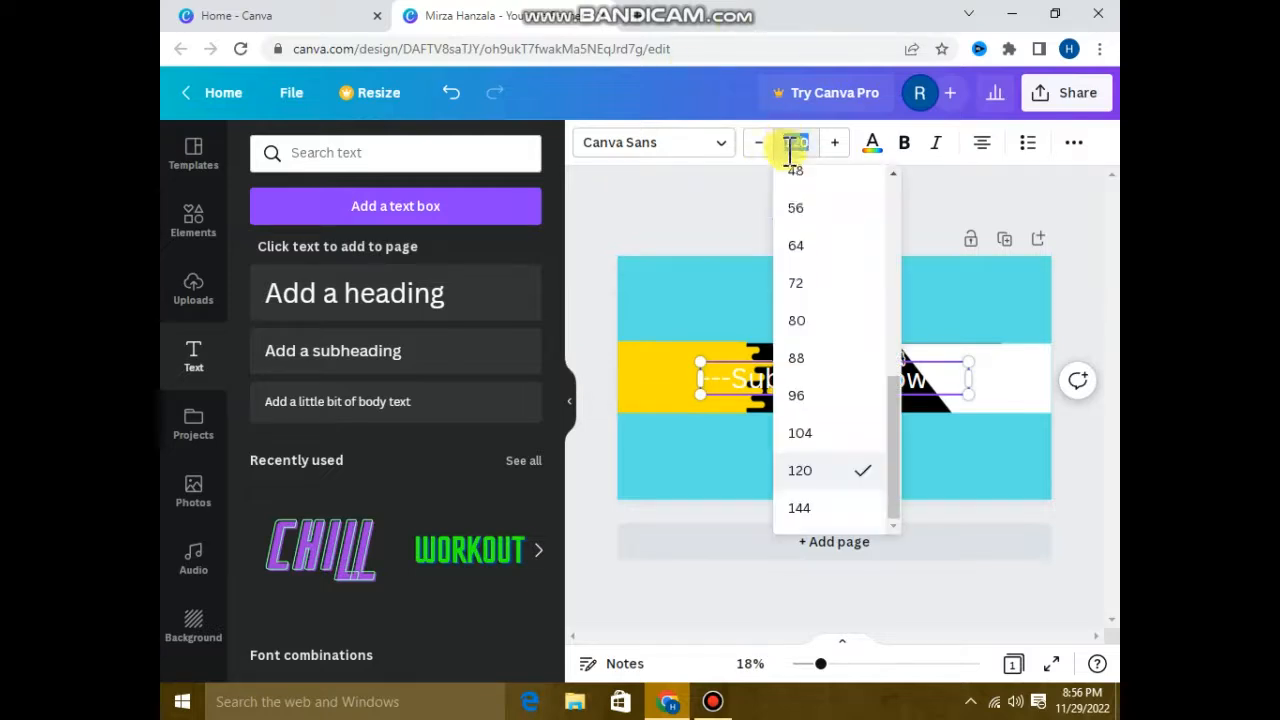
pyautogui.click(803, 272)
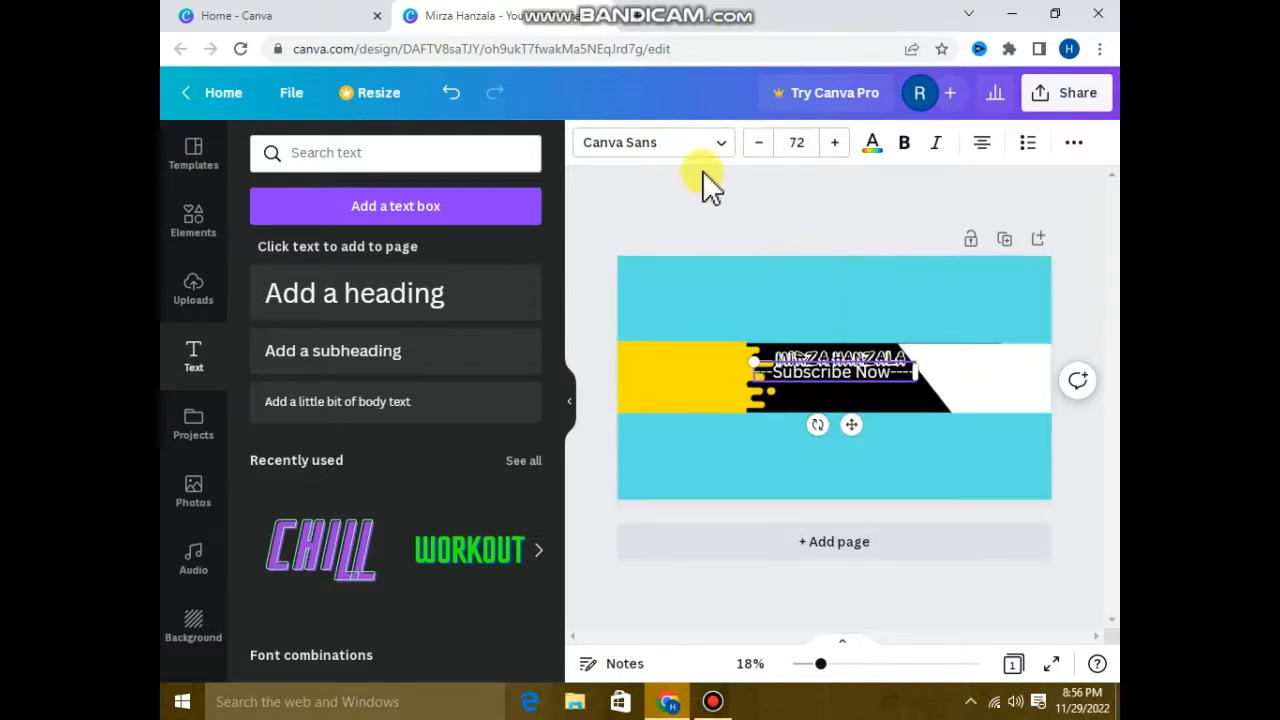
pyautogui.click(664, 143)
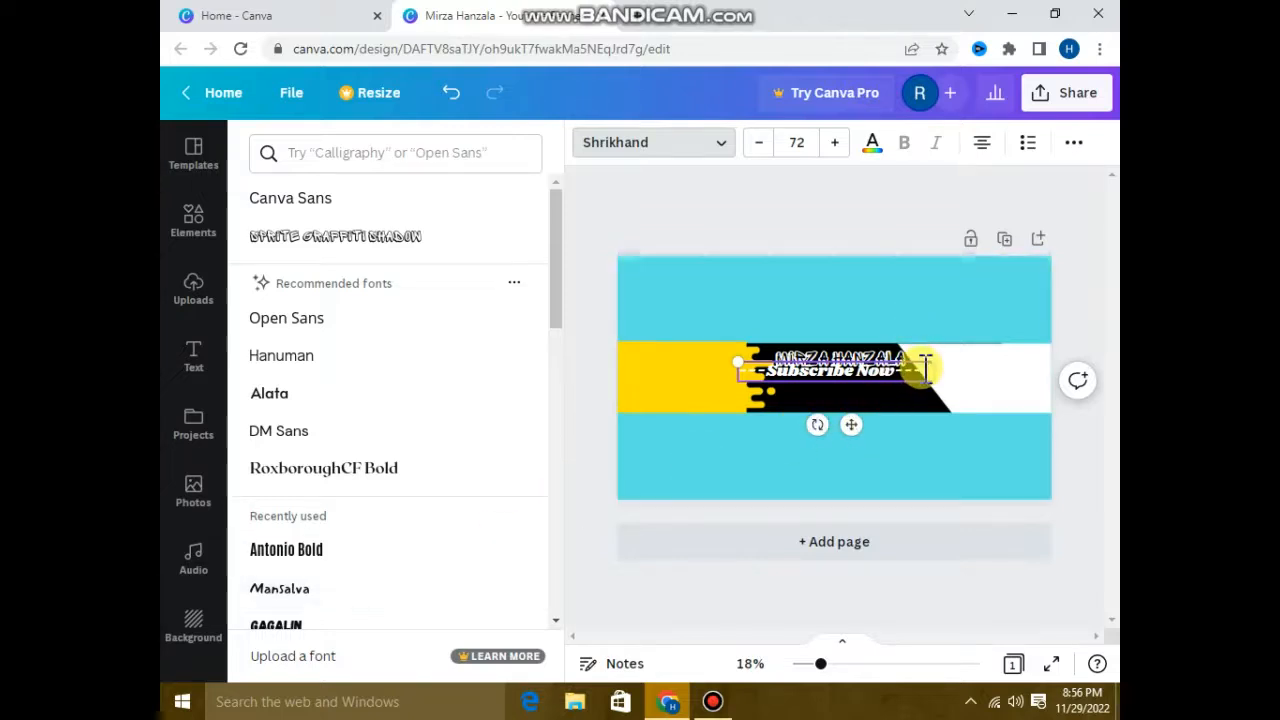
pyautogui.press('BackSpace')
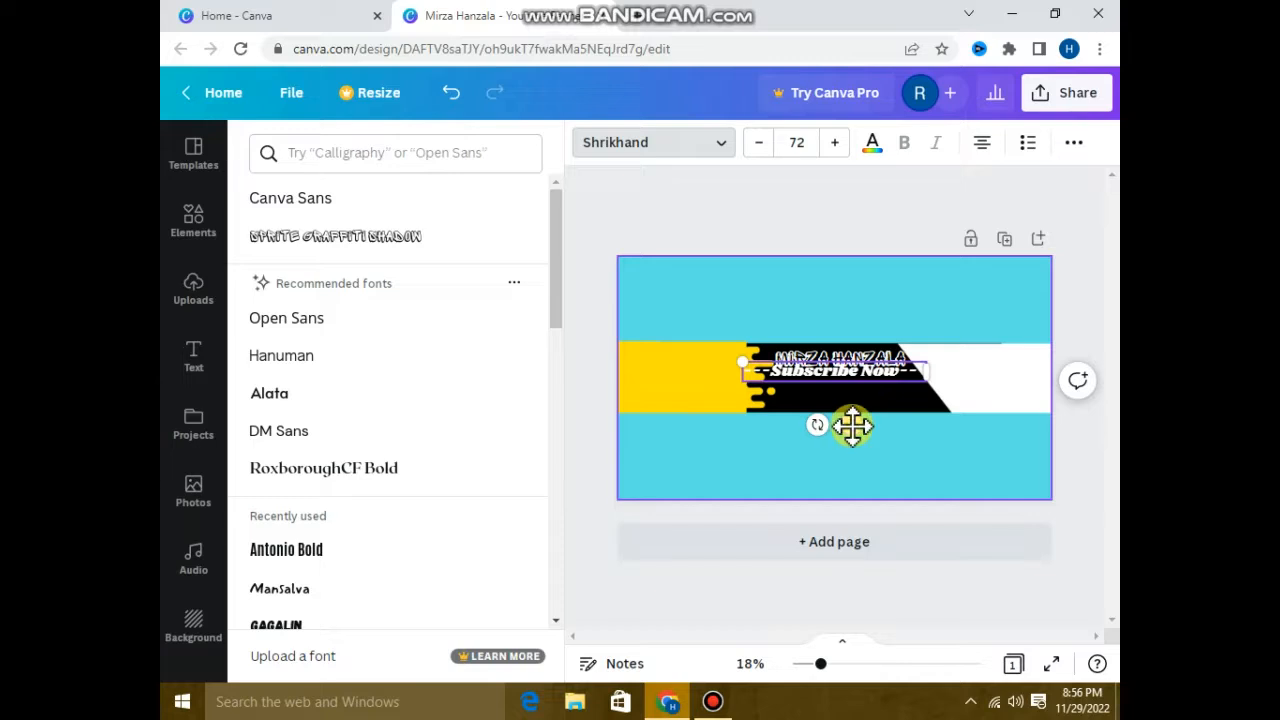
# Reduce the Subscribe Now heading to size 64 and move it directly below the name heading on the black band.
pyautogui.click(806, 148)
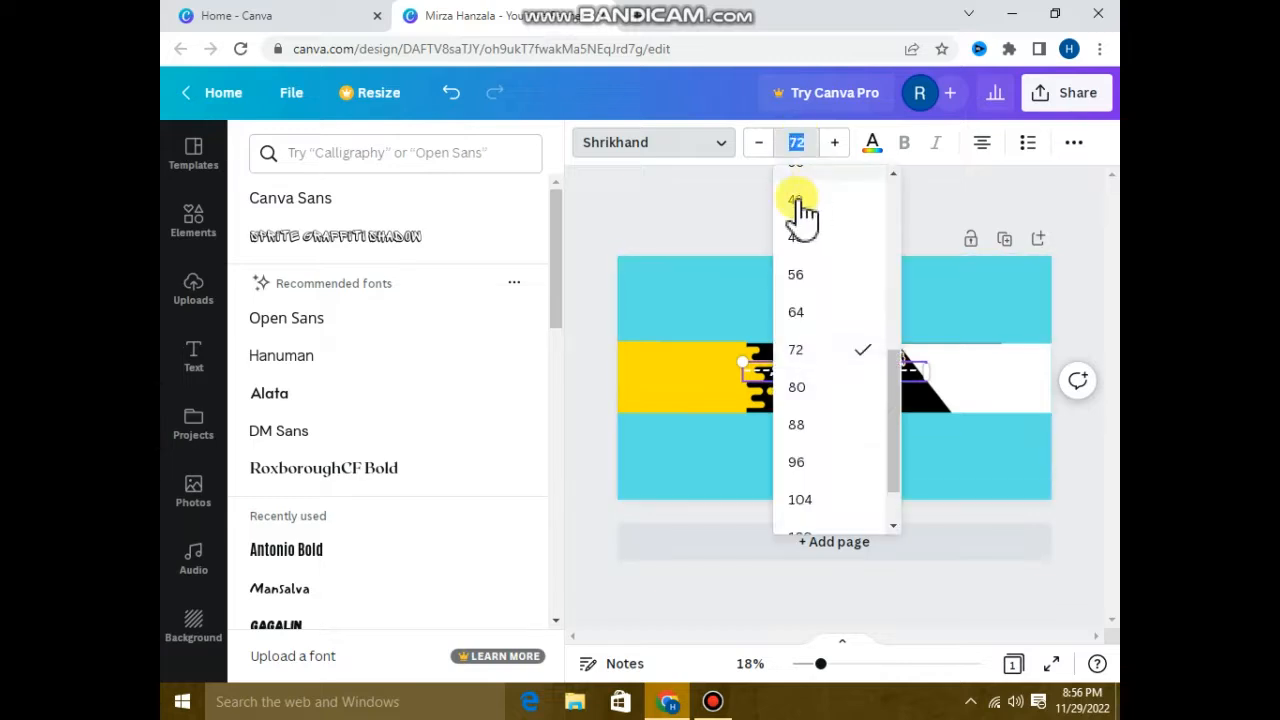
pyautogui.click(800, 316)
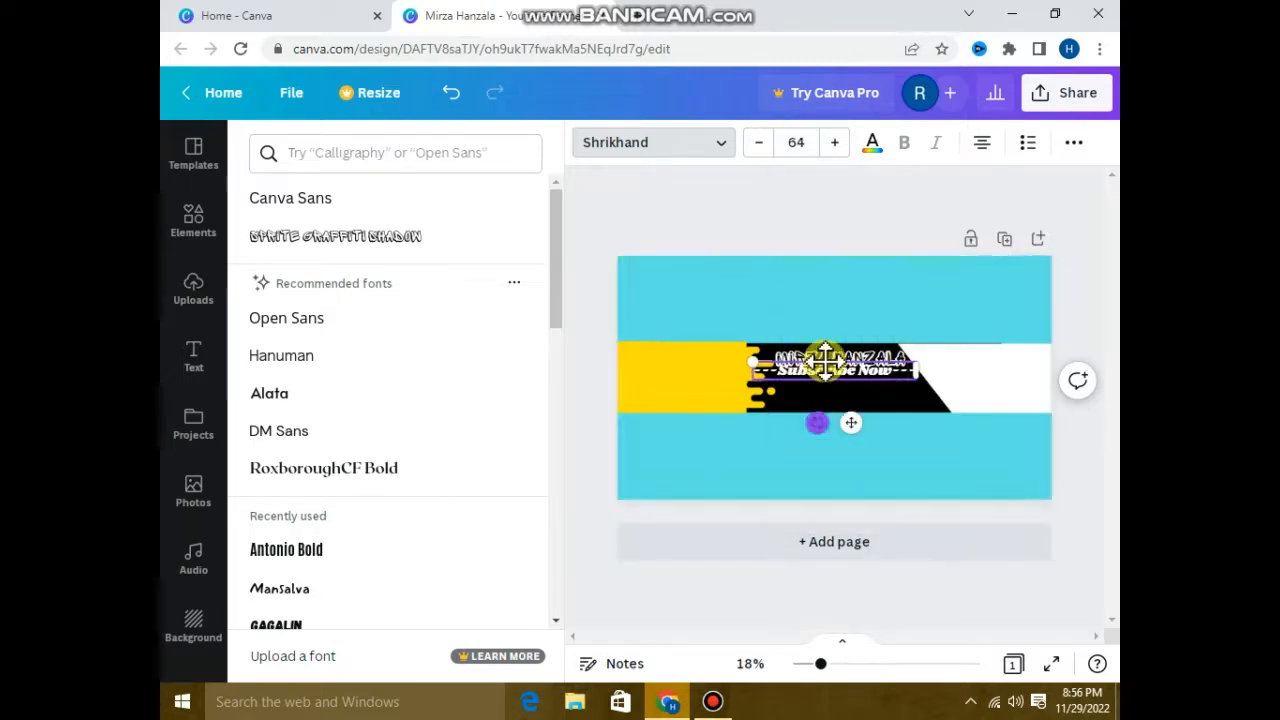
pyautogui.click(700, 222)
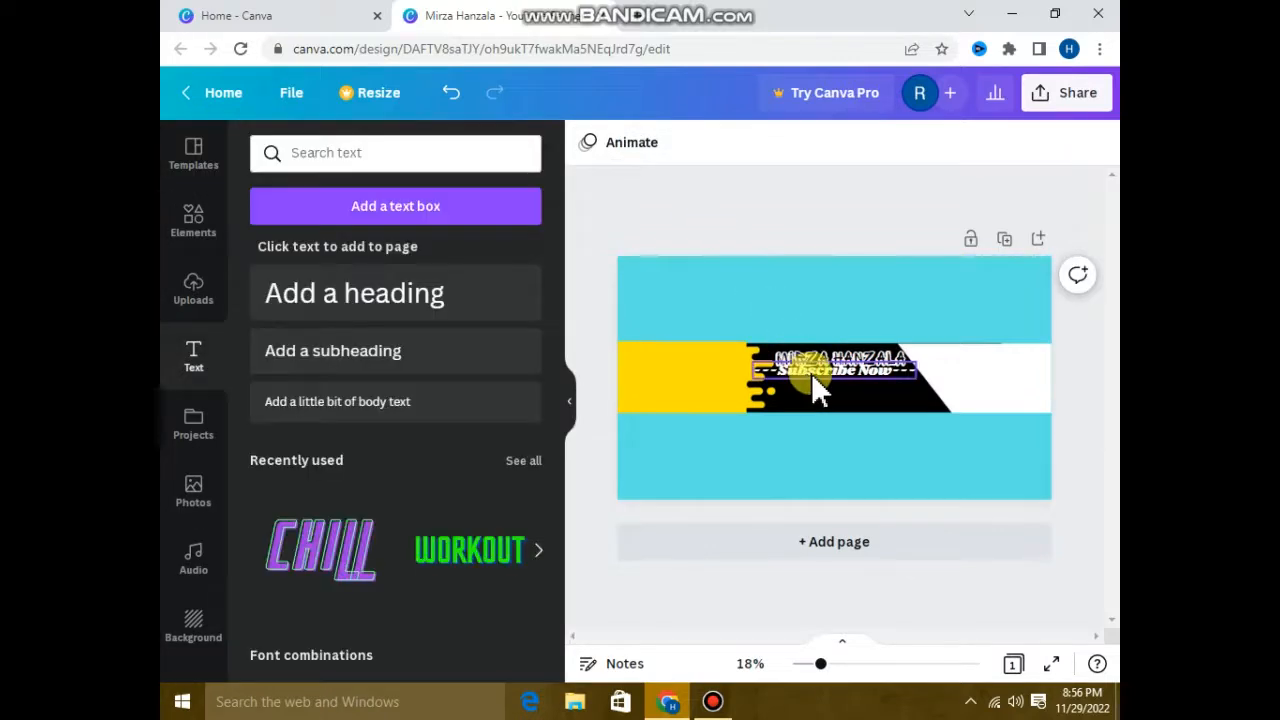
pyautogui.click(814, 380)
pyautogui.moveTo(846, 429); pyautogui.dragTo(849, 431)
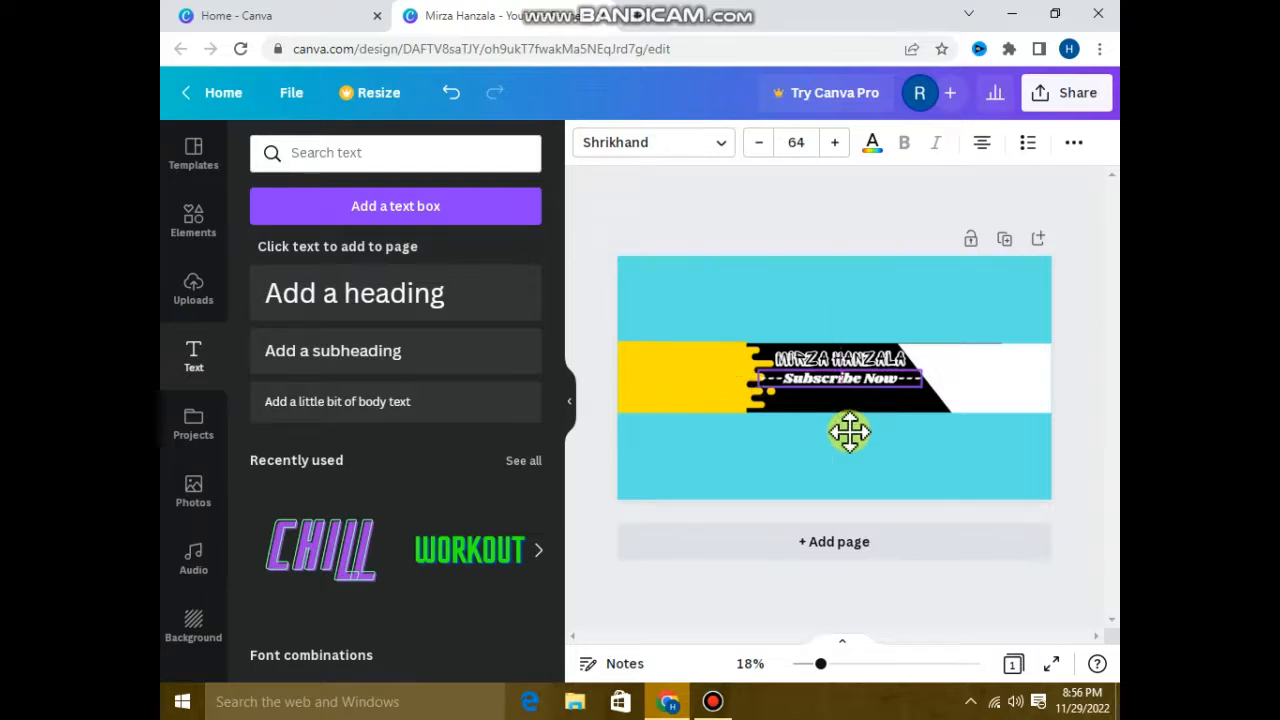
pyautogui.click(730, 214)
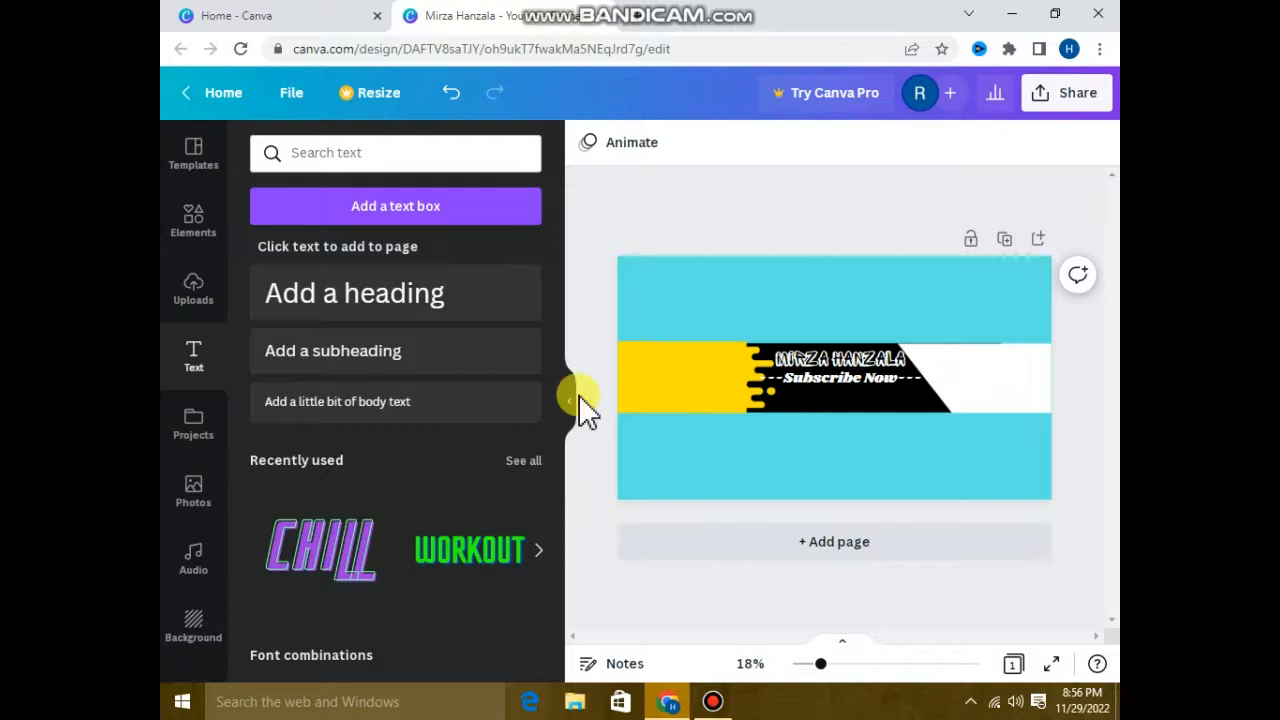
# Add another heading that reads "Follow me".
pyautogui.click(378, 295)
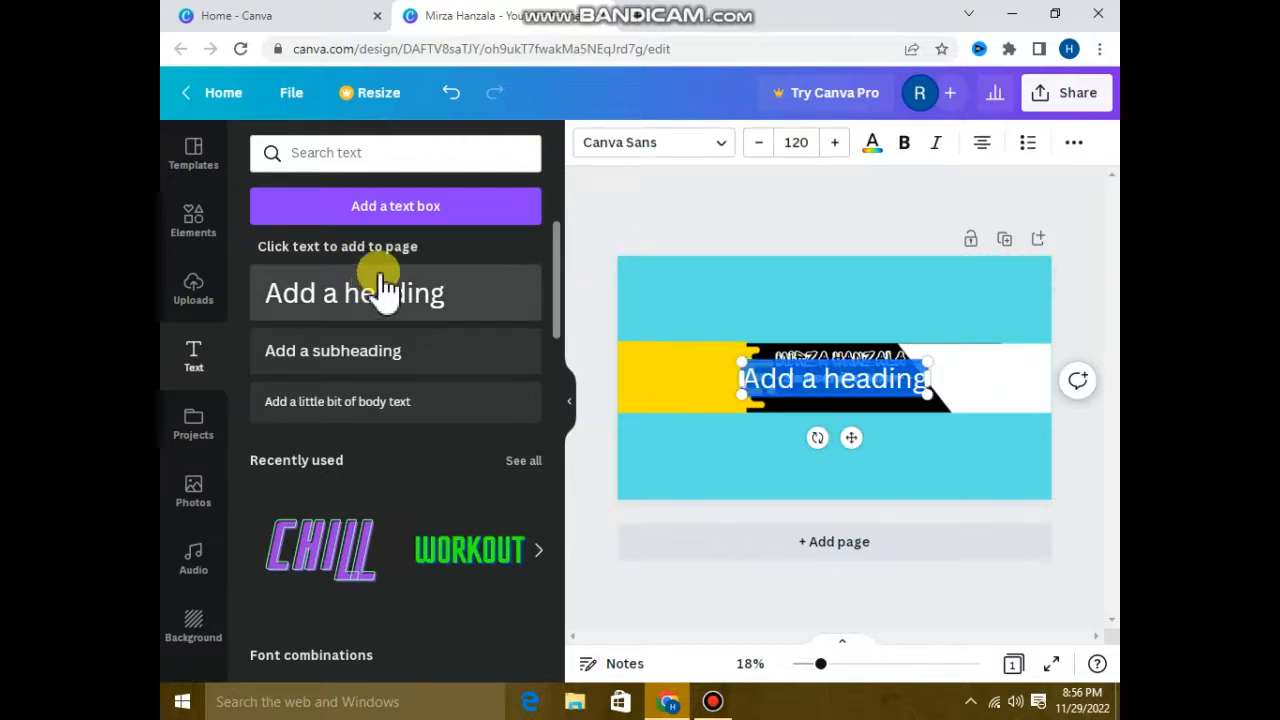
pyautogui.press('BackSpace')
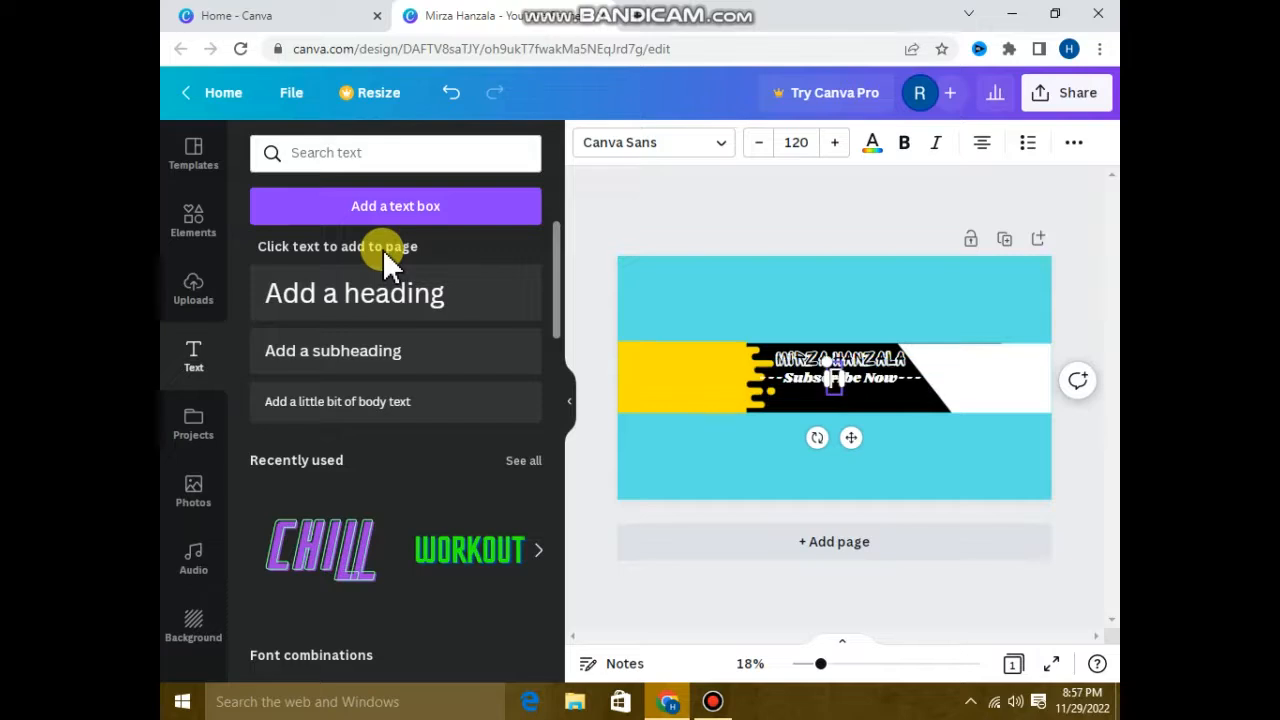
pyautogui.write('Follow')
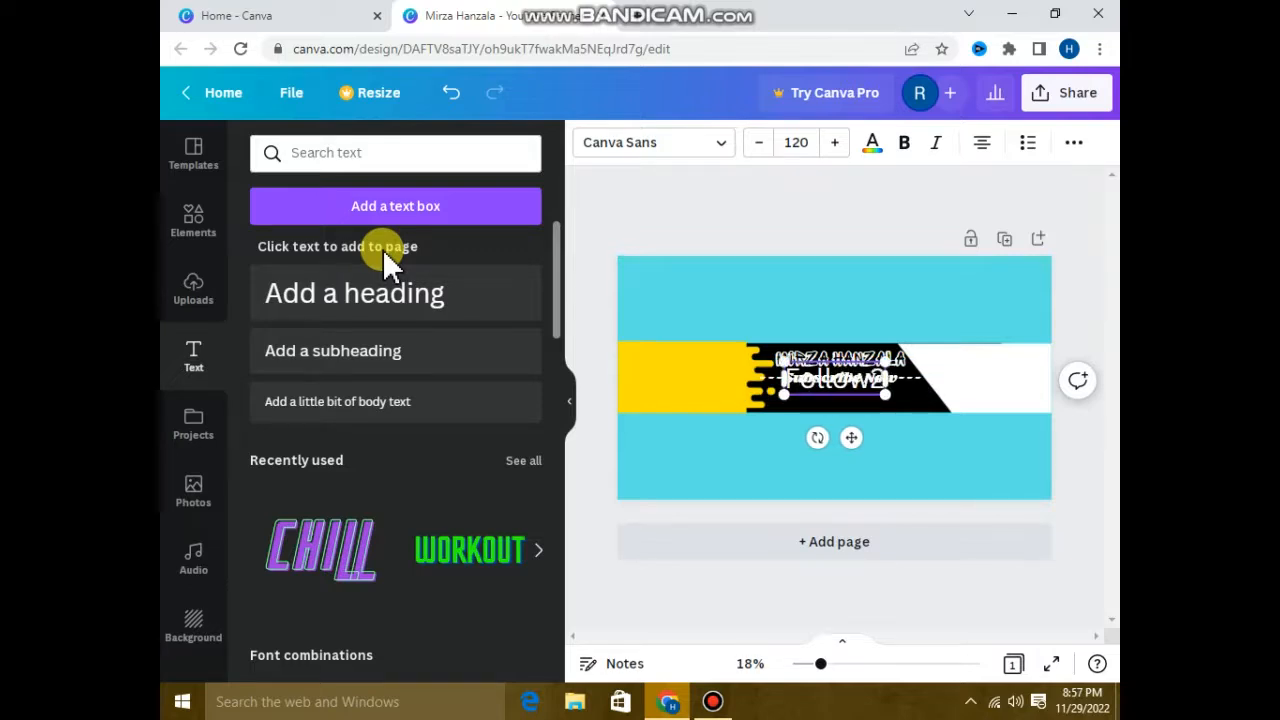
pyautogui.press('BackSpace')
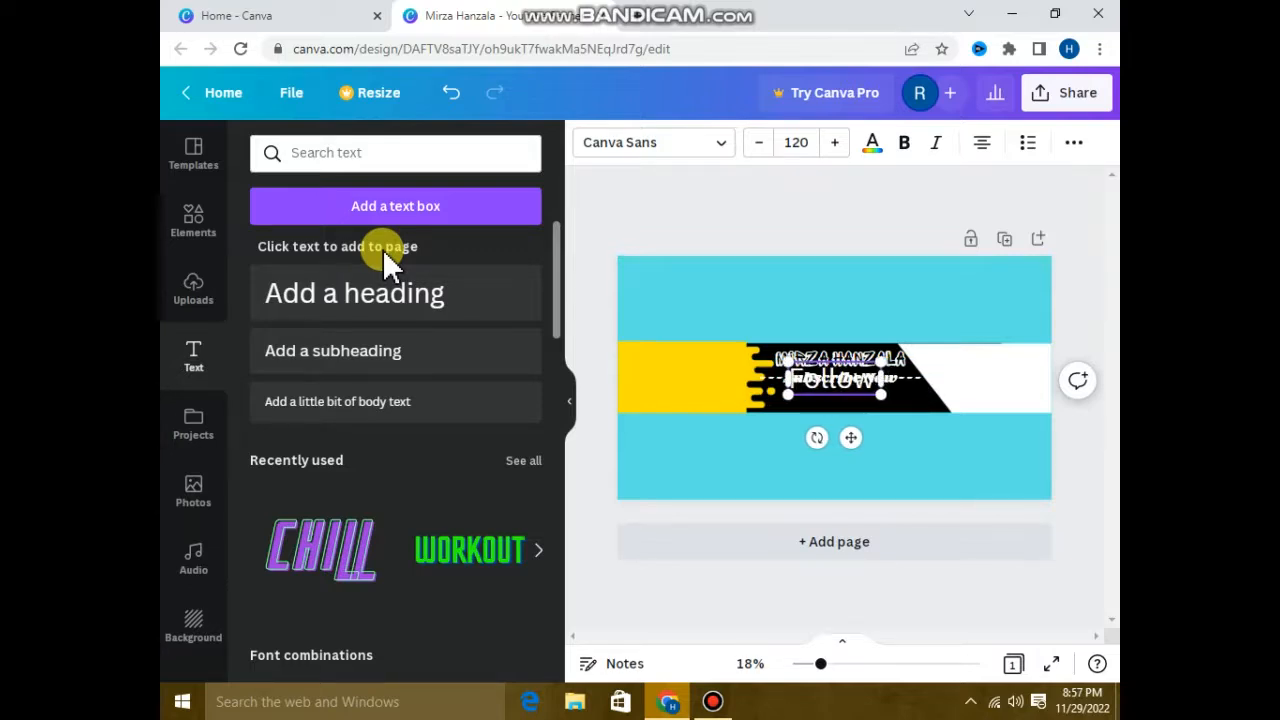
pyautogui.write('me')
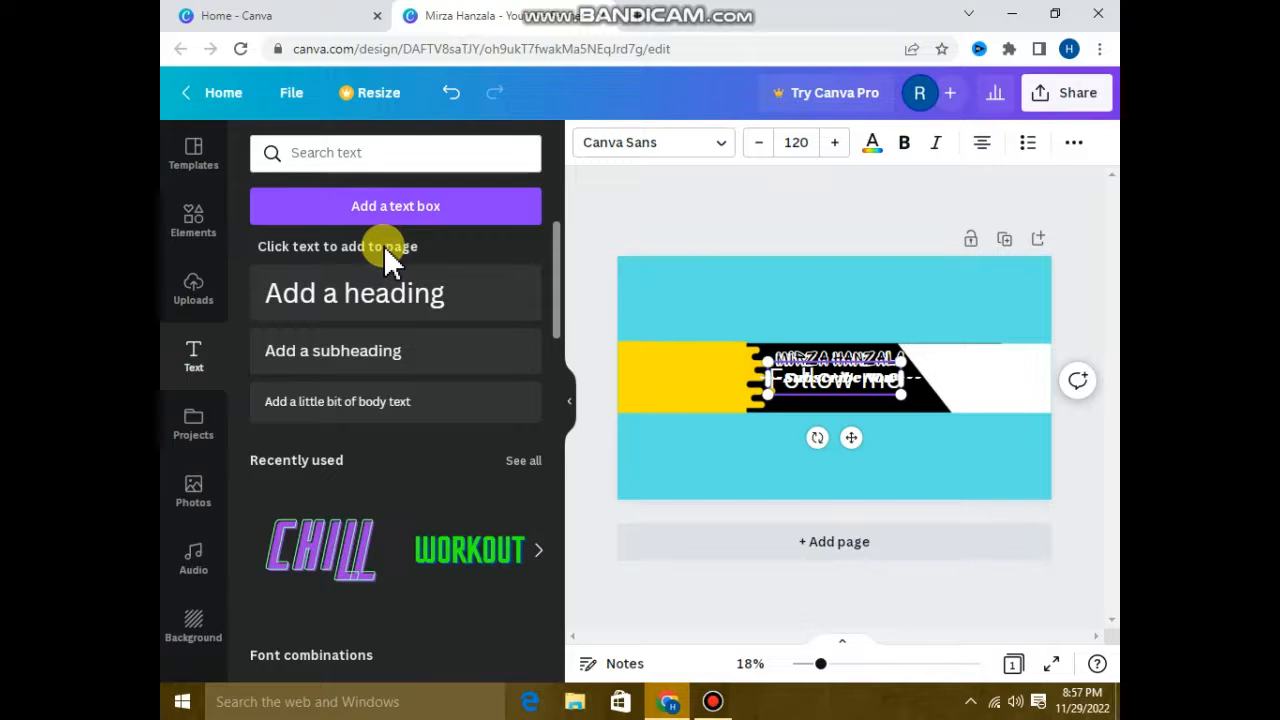
# Set the Follow me heading to size 56 in the RoxboroughCF Bold font.
pyautogui.click(778, 144)
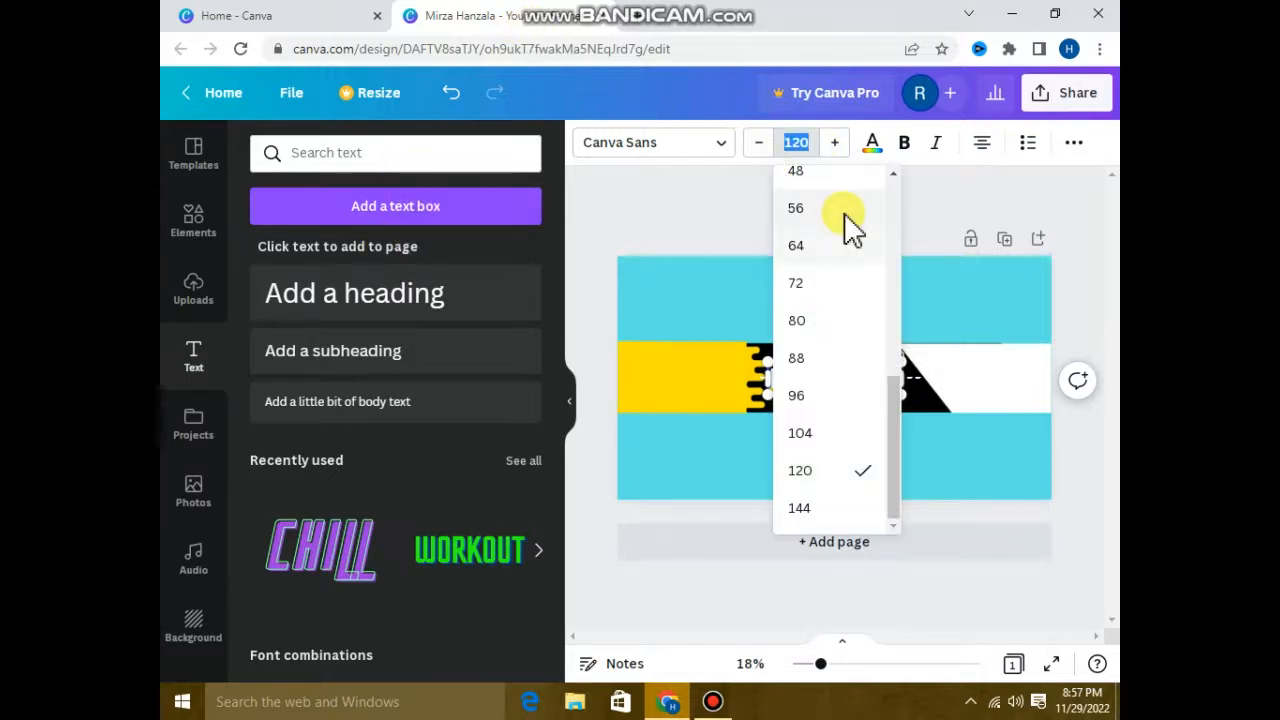
pyautogui.click(844, 209)
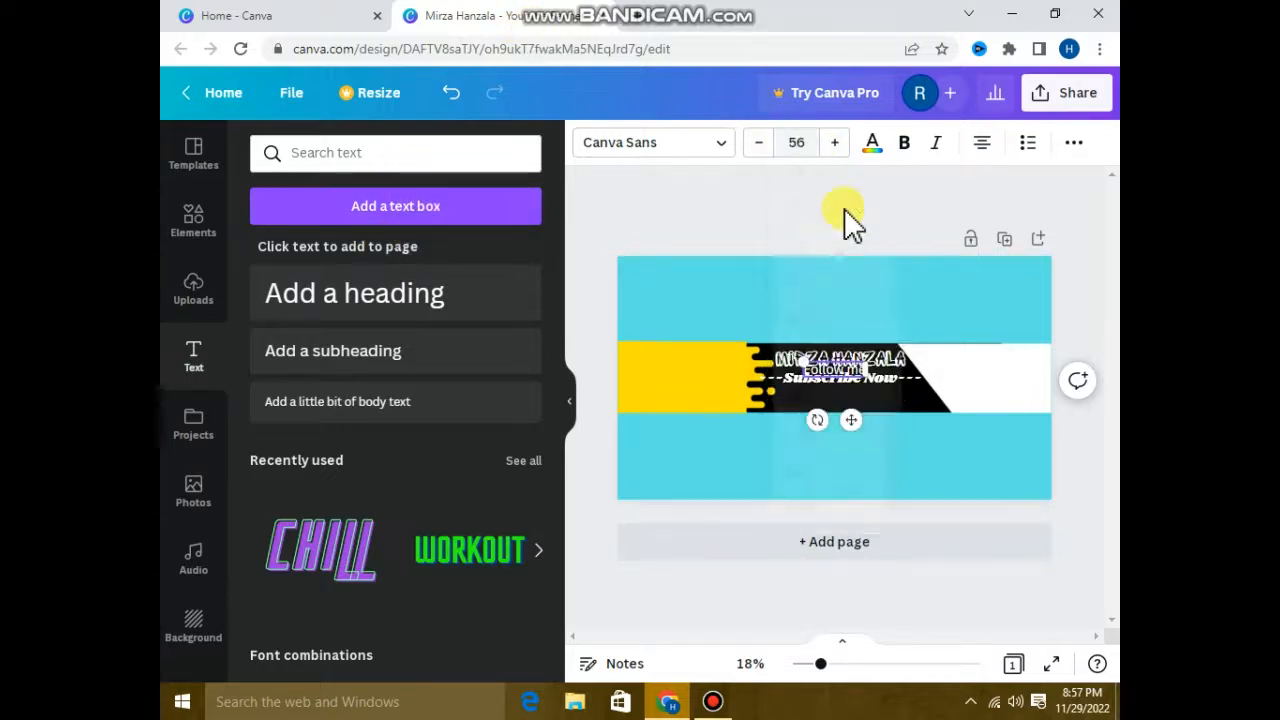
pyautogui.click(677, 160)
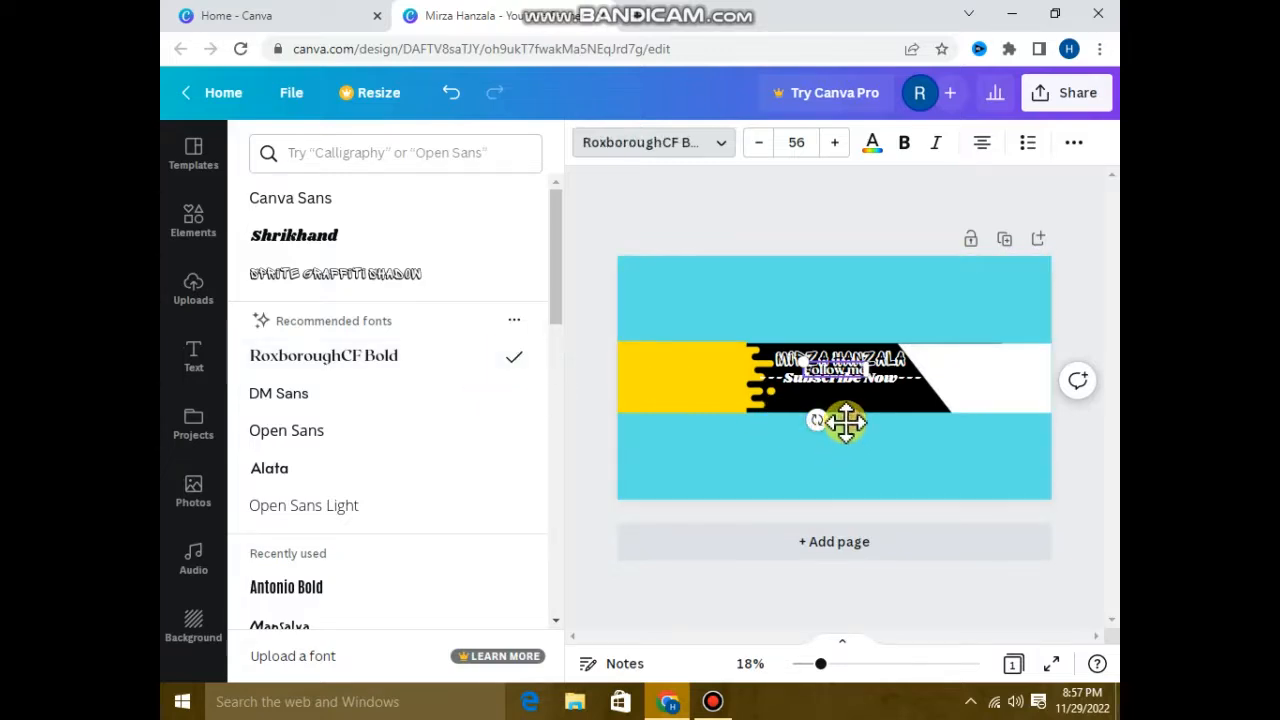
# Move the Follow me heading below the left part of the Subscribe Now line, near the black band's lower edge.
pyautogui.moveTo(848, 424); pyautogui.dragTo(818, 452)
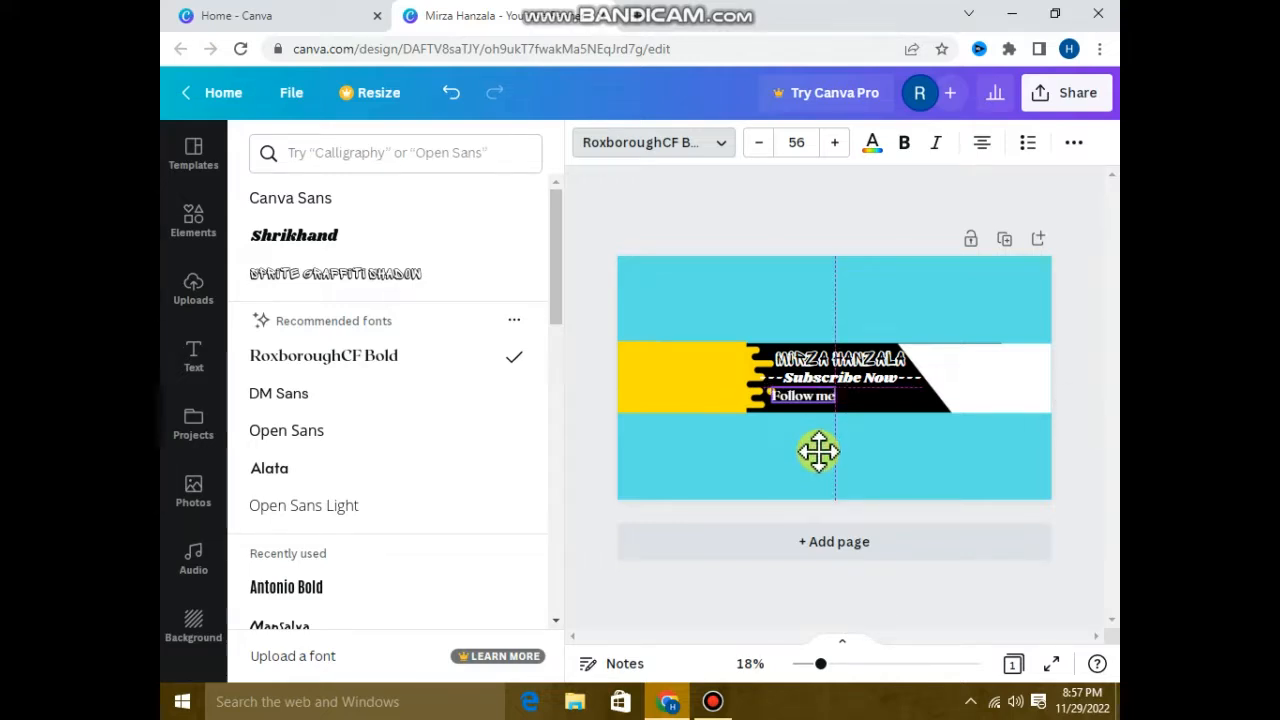
pyautogui.moveTo(818, 453); pyautogui.dragTo(818, 458)
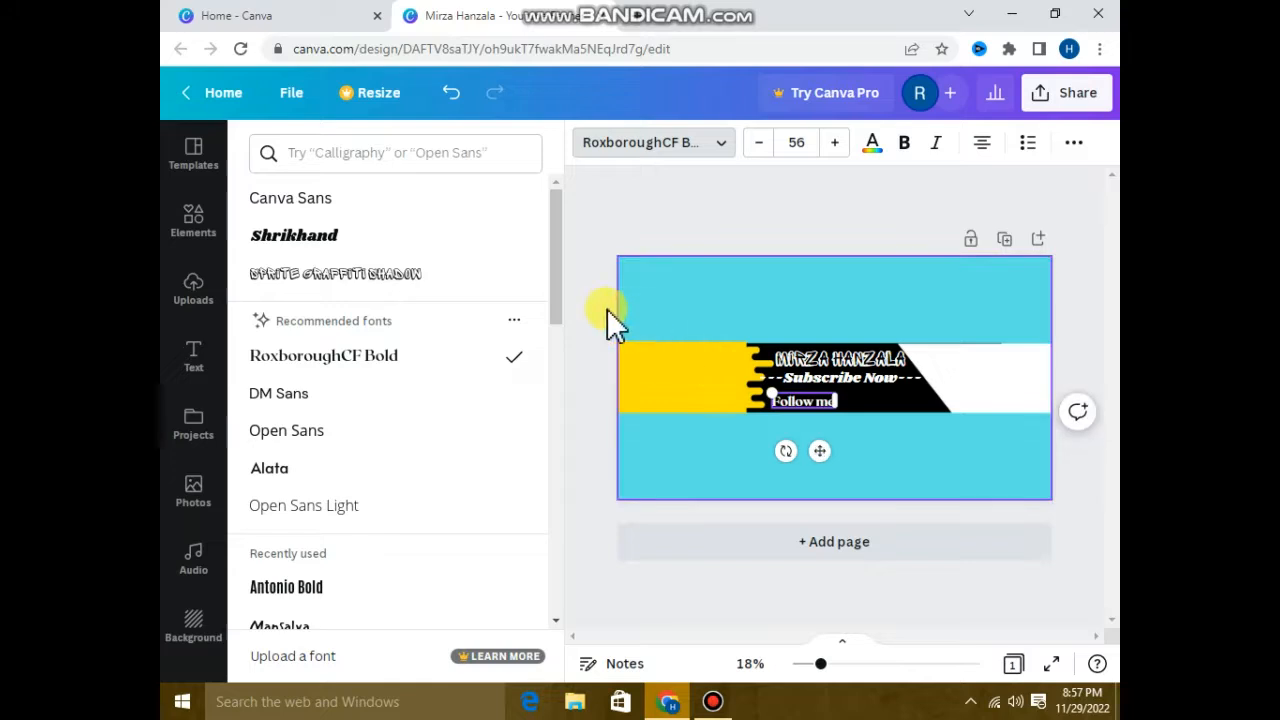
pyautogui.click(646, 140)
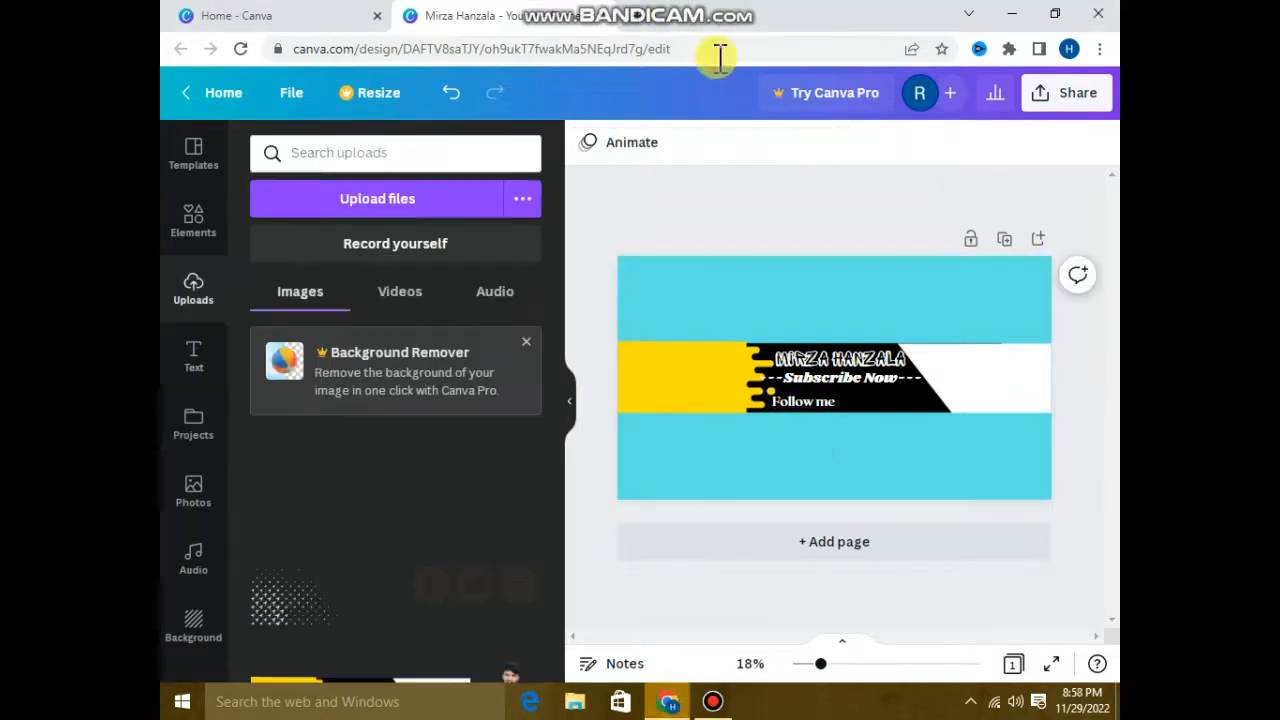
# Insert the uploaded social media icons image, shrink it to about 463 × 289, and place it beside the Follow me text.
pyautogui.moveTo(478, 590)
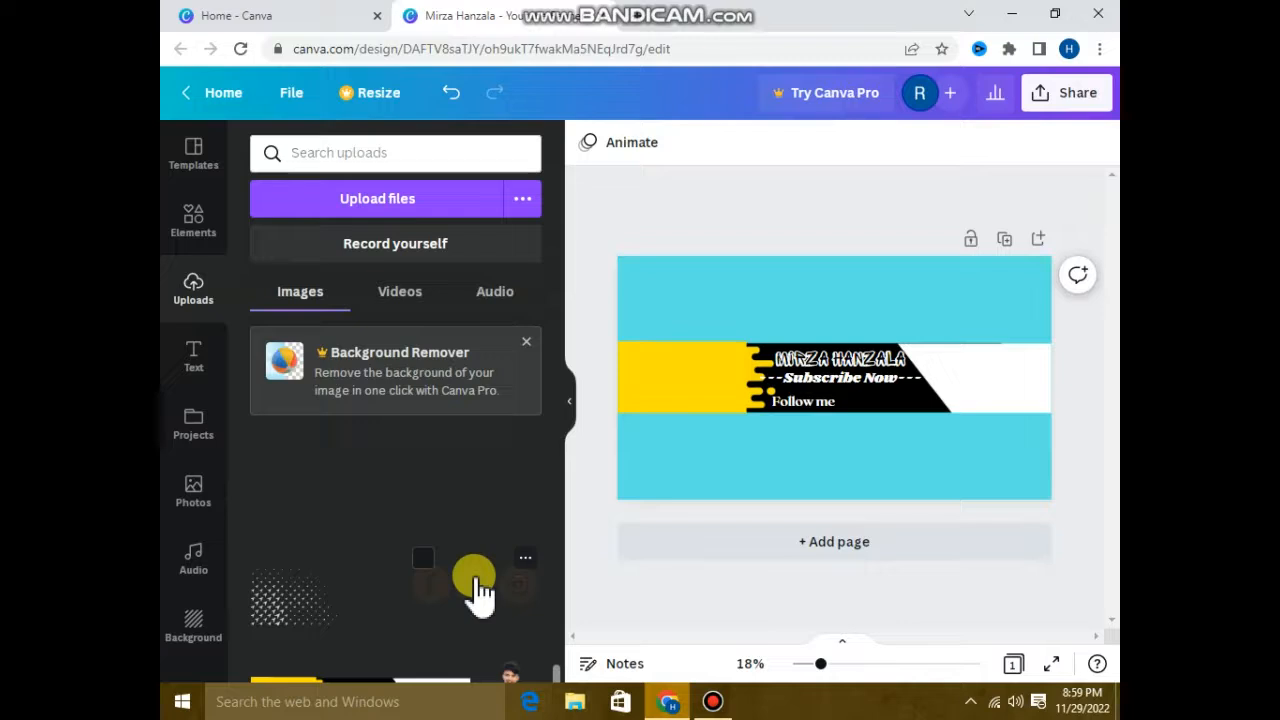
pyautogui.click(478, 590)
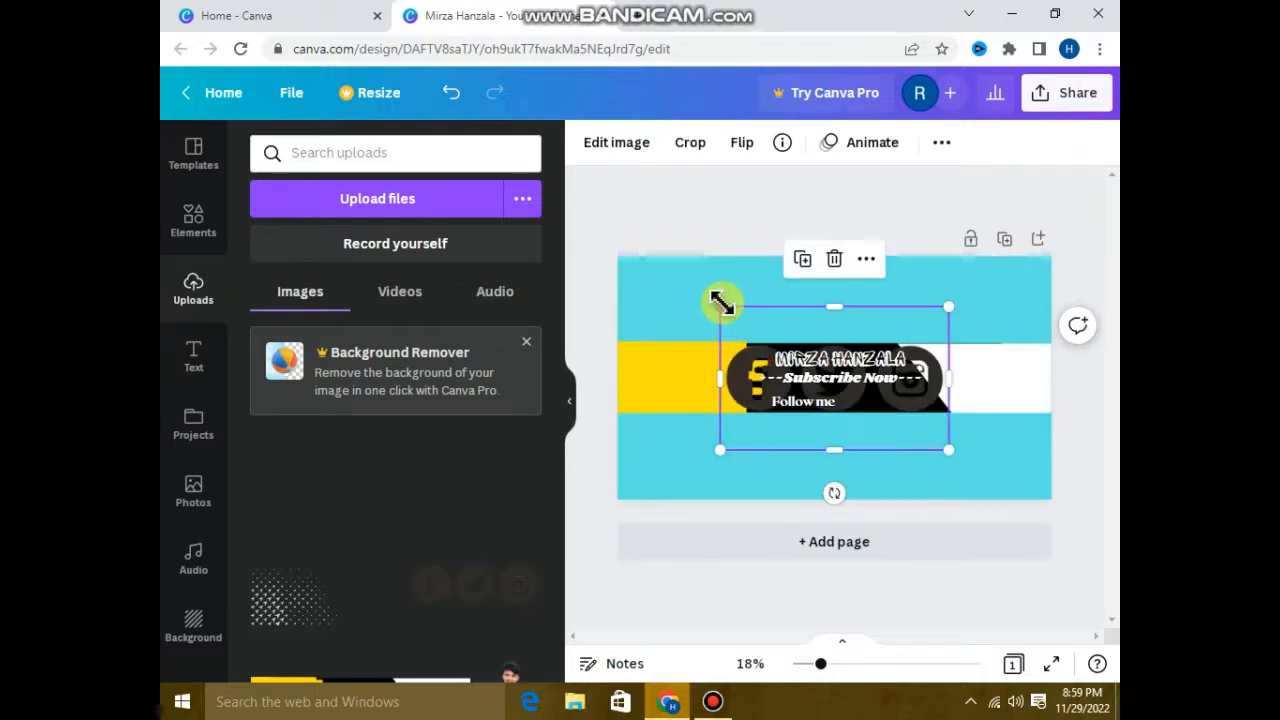
pyautogui.moveTo(714, 303); pyautogui.dragTo(823, 457)
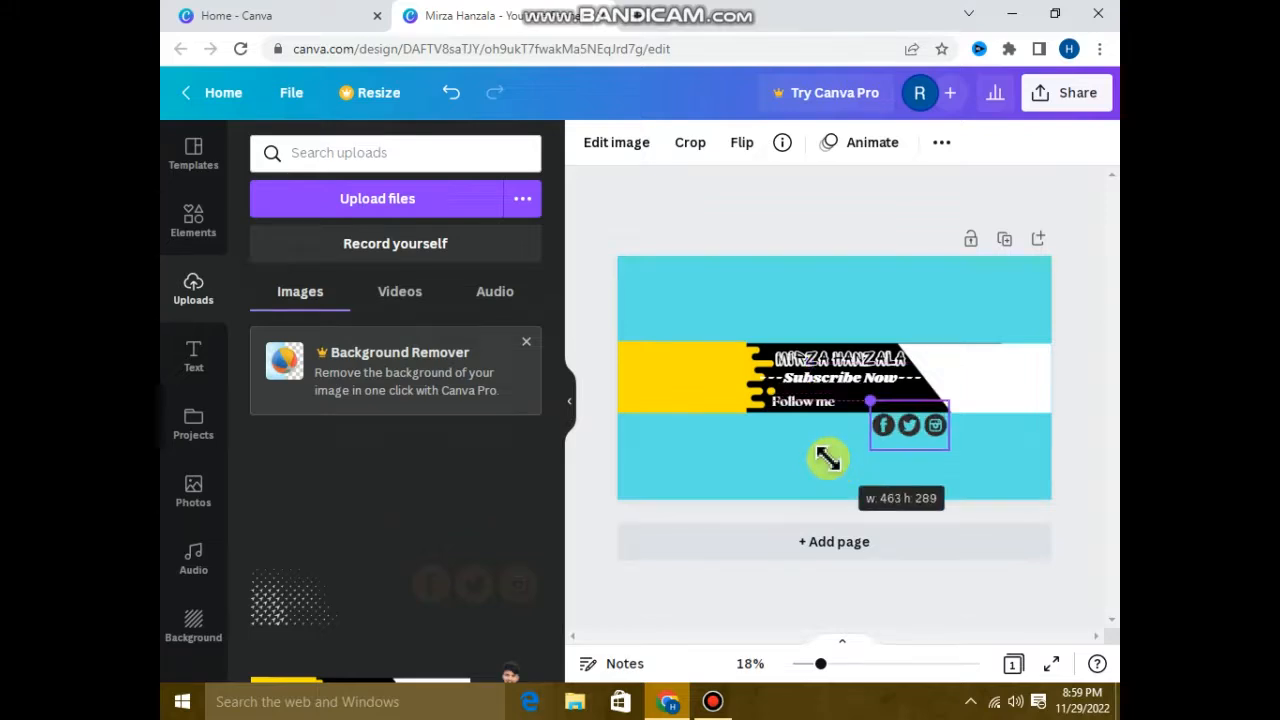
pyautogui.moveTo(920, 486); pyautogui.dragTo(900, 464)
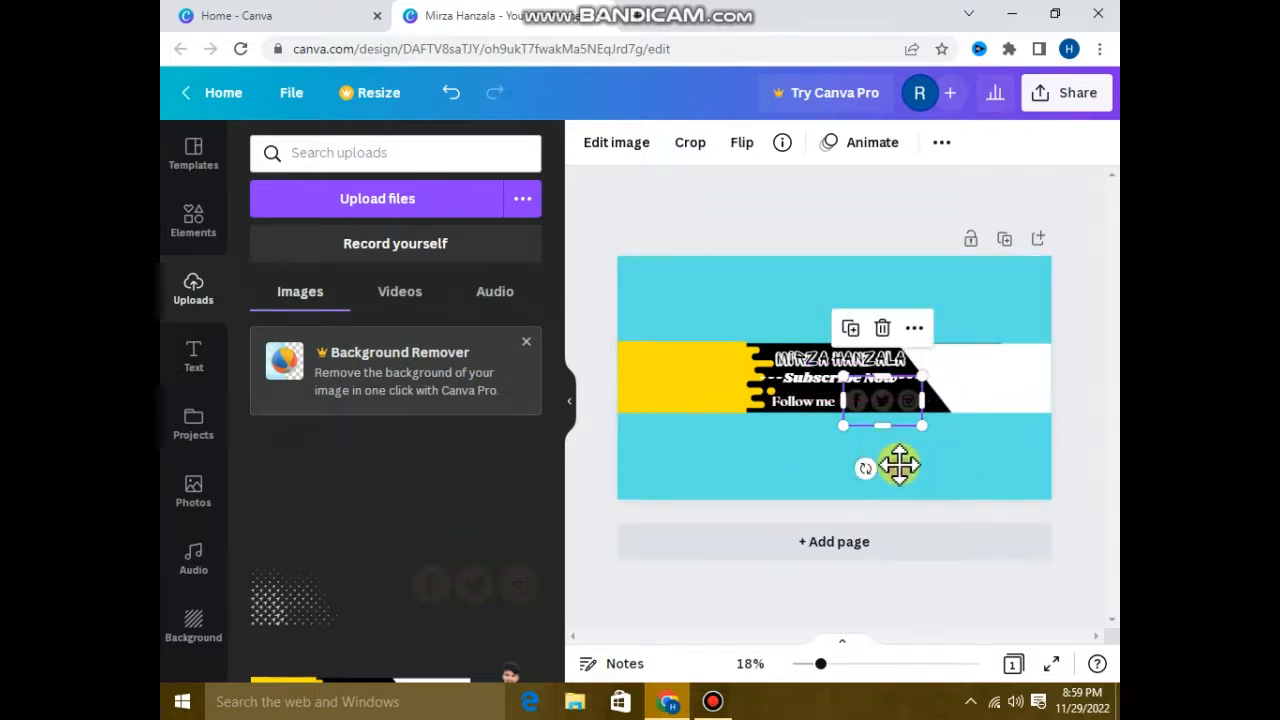
# Raise the brightness of the social media icons image to 90.
pyautogui.click(612, 145)
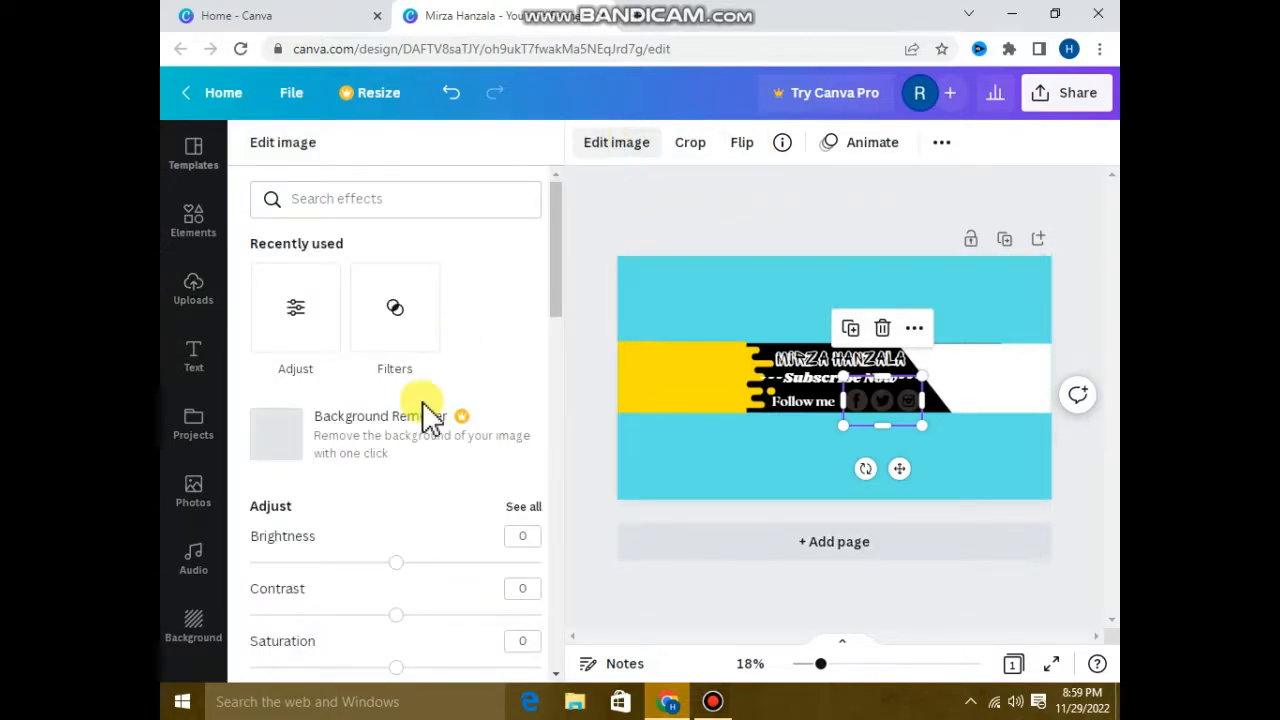
pyautogui.click(456, 564)
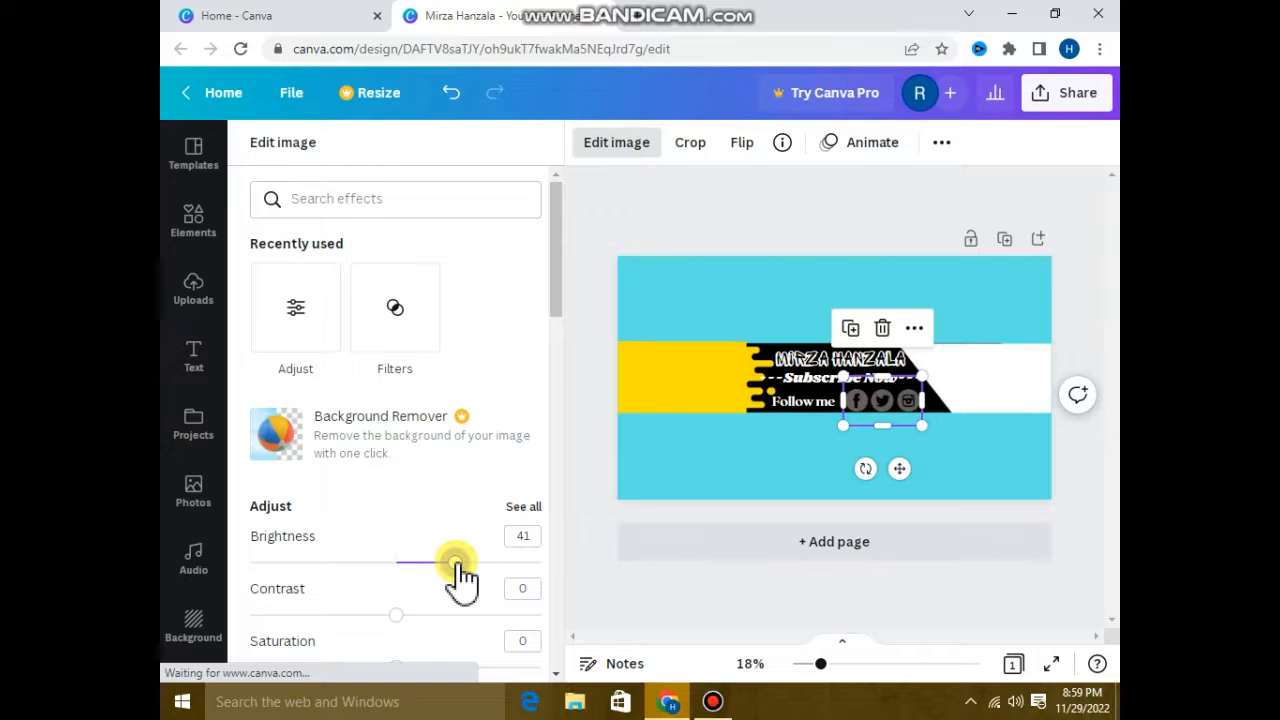
pyautogui.click(526, 563)
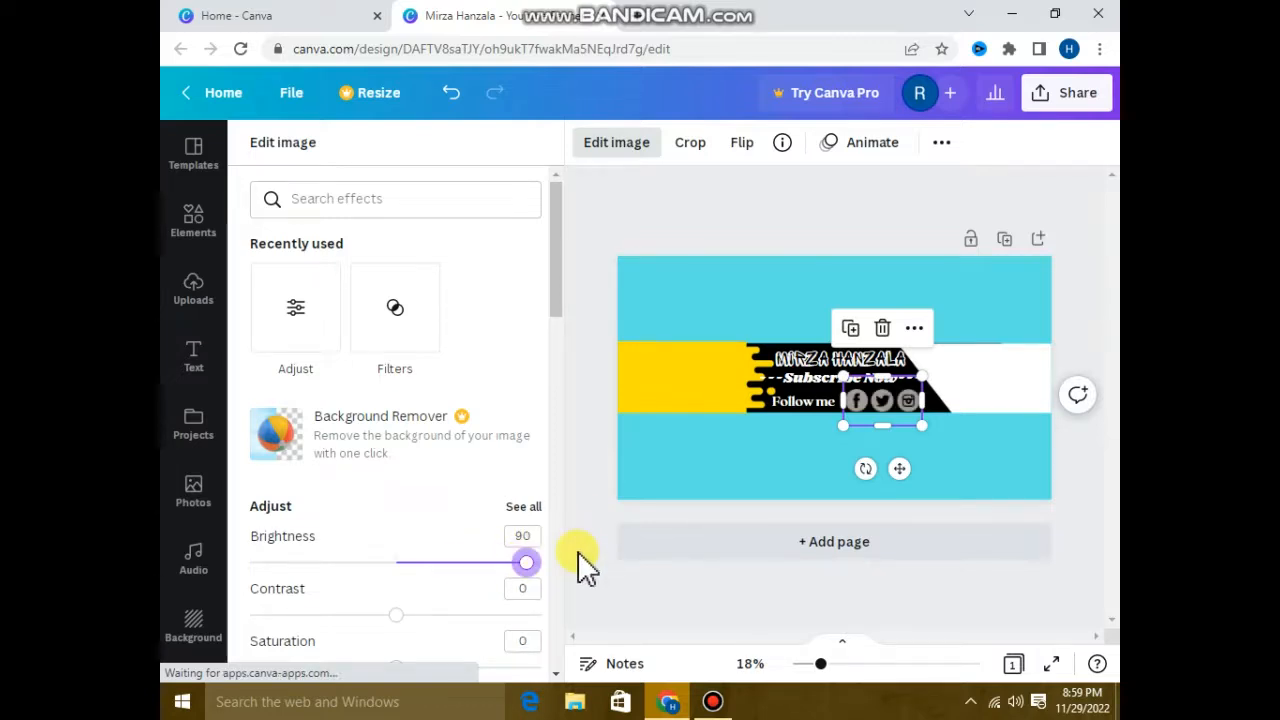
# Insert the uploaded white triangle-pattern image, shrink it, and place it over the left part of the banner's yellow section.
pyautogui.click(590, 528)
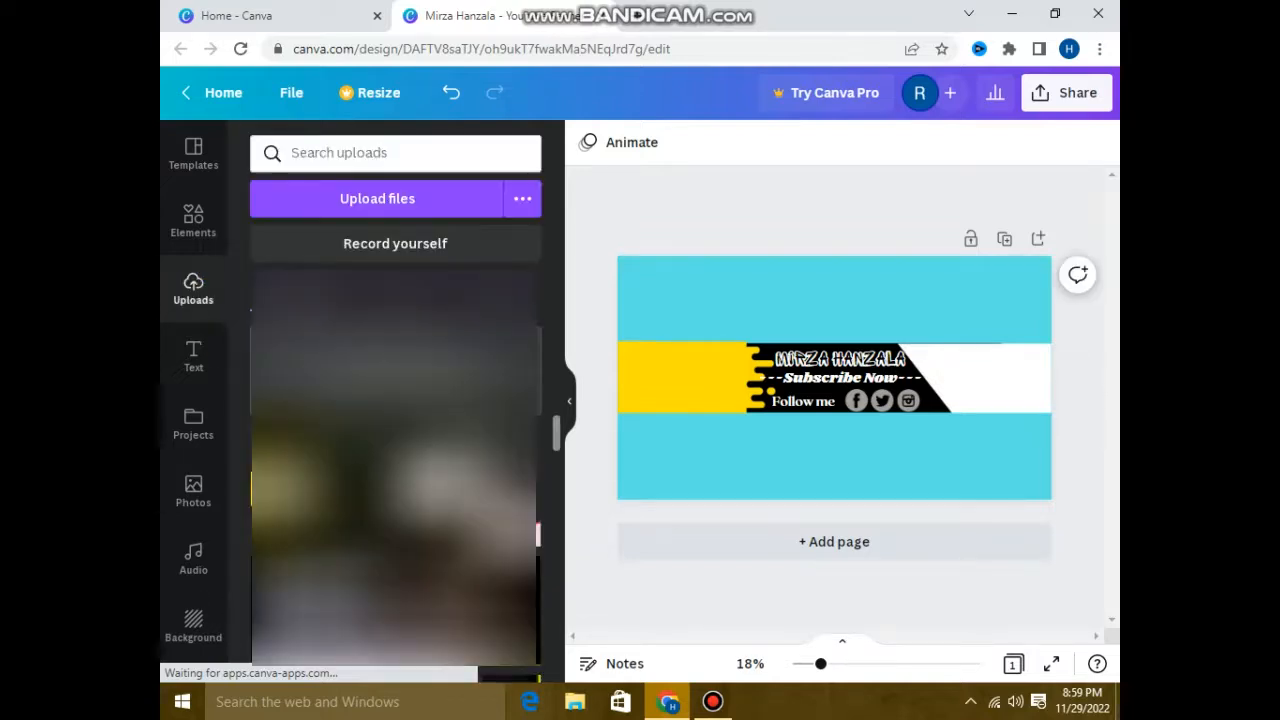
pyautogui.scroll(-10, 395, 466)
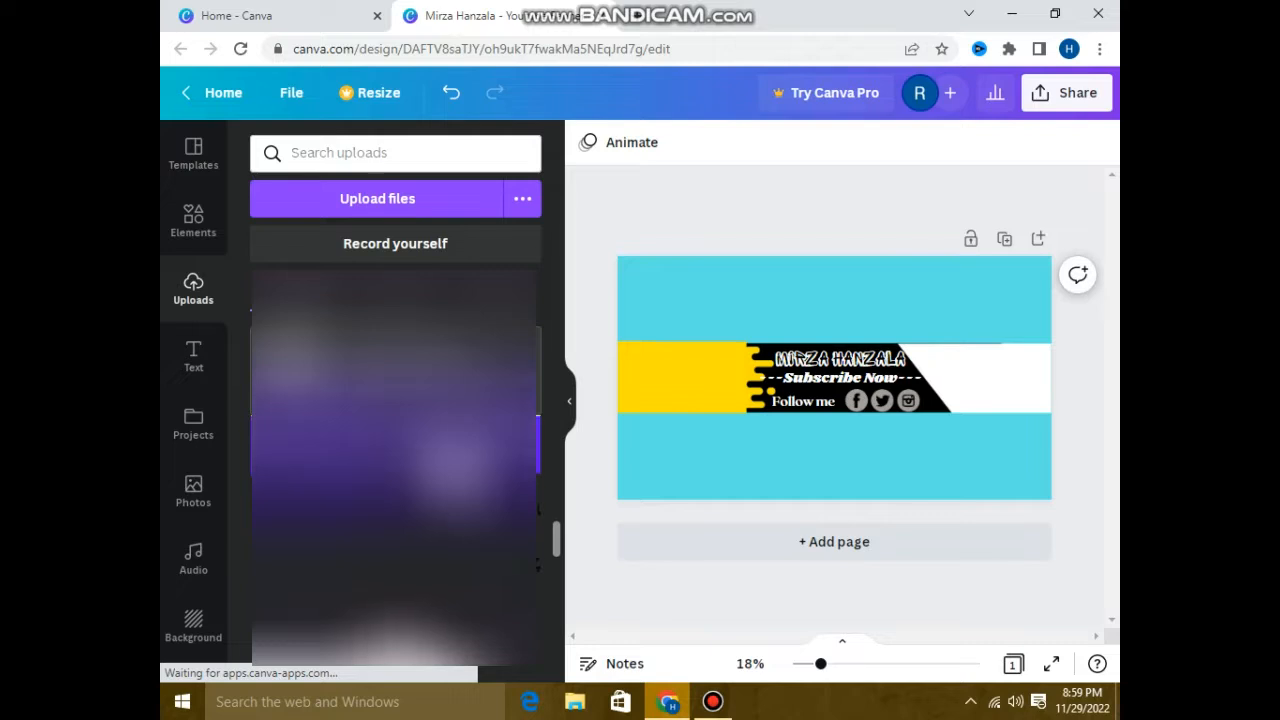
pyautogui.scroll(-8, 395, 466)
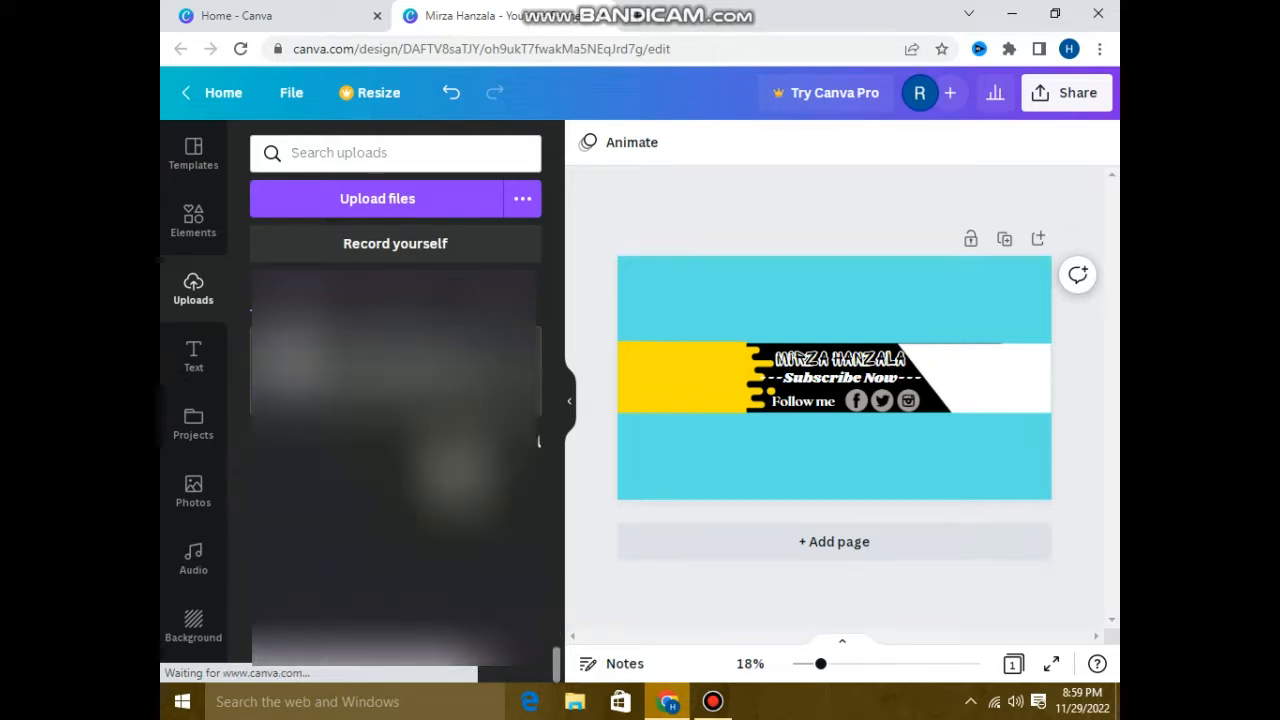
pyautogui.scroll(10, 395, 466)
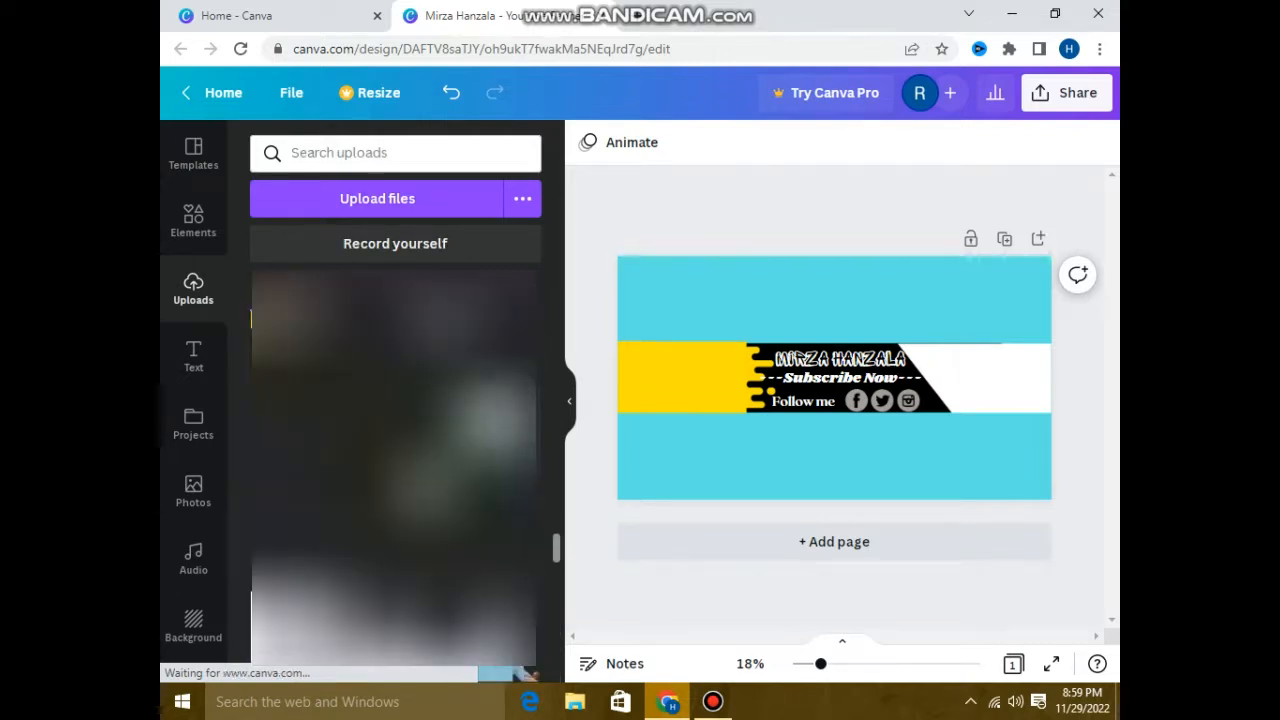
pyautogui.scroll(-10, 395, 466)
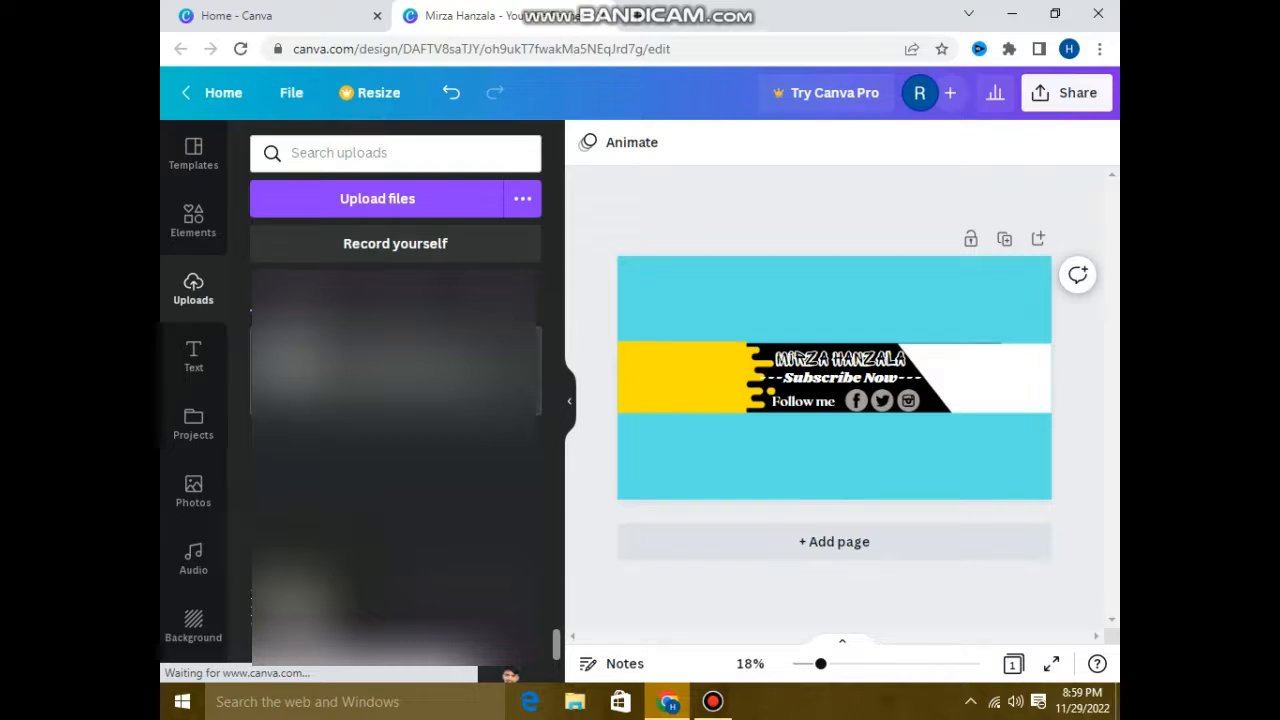
pyautogui.click(825, 343)
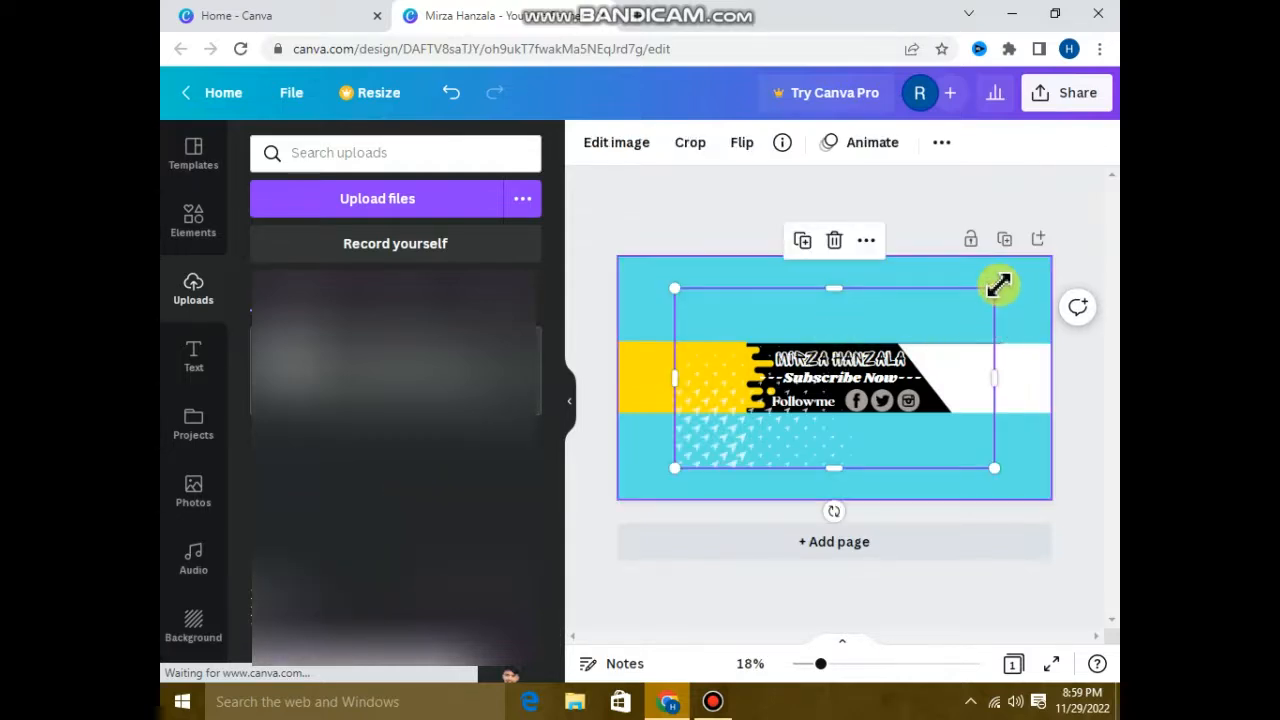
pyautogui.moveTo(996, 283); pyautogui.dragTo(689, 412)
pyautogui.click(582, 433)
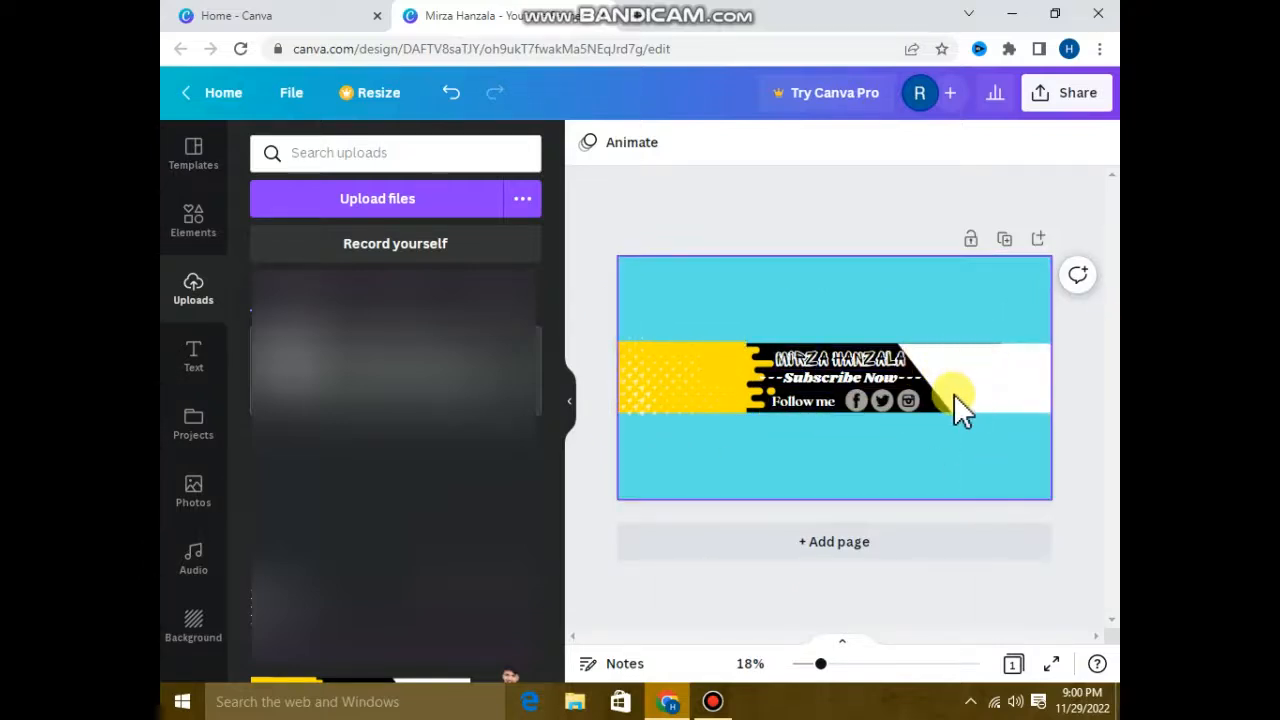
pyautogui.moveTo(676, 22)
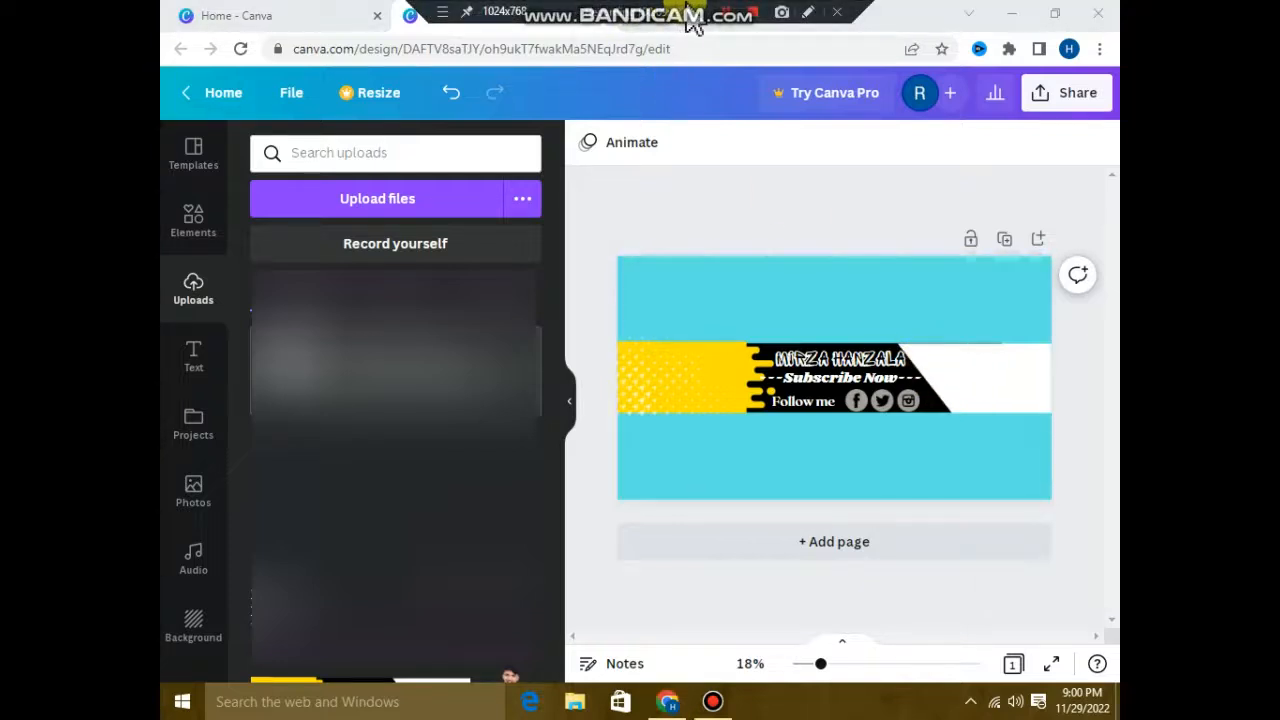